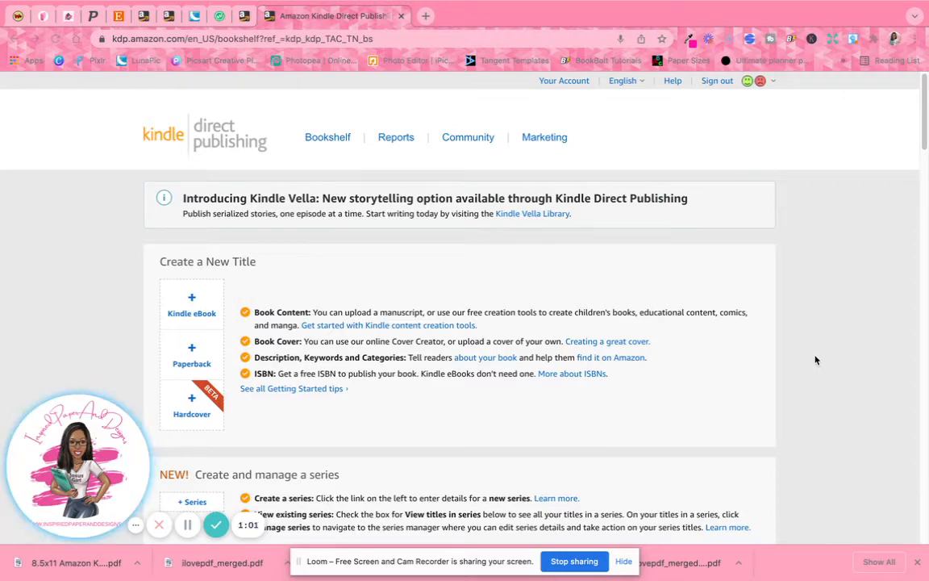
Start creating a new paperback title from the bookshelf
scroll(817, 360, down, 3)
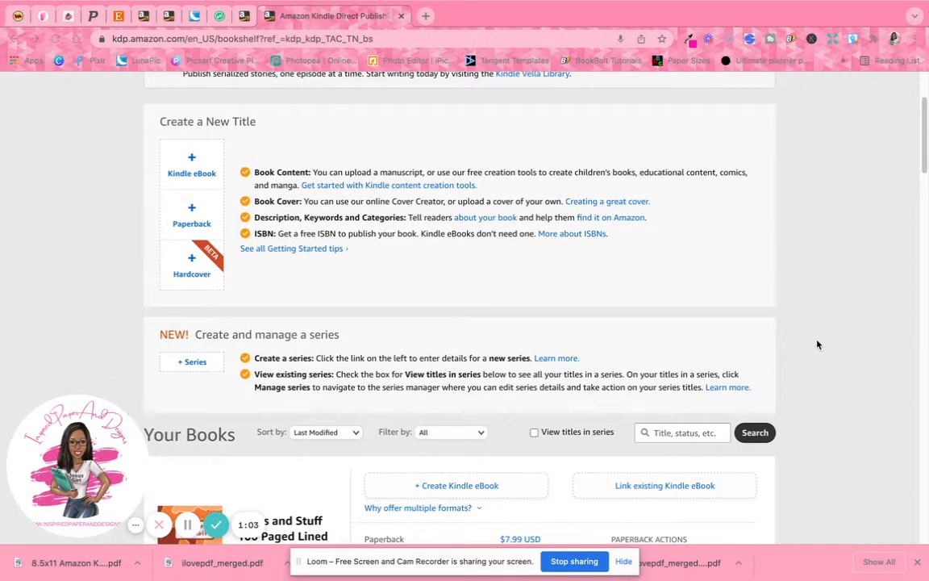
scroll(817, 344, up, 1)
scroll(816, 345, up, 2)
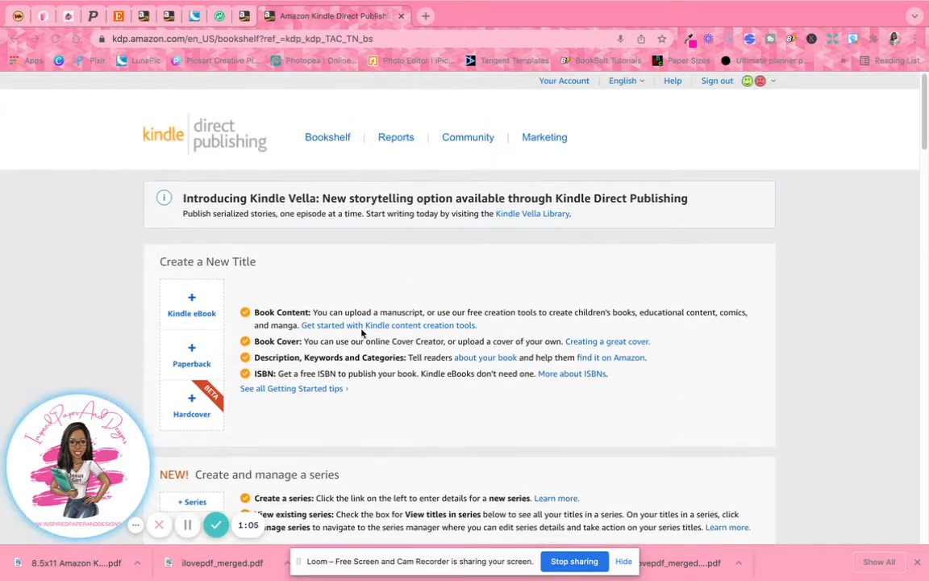
click(191, 352)
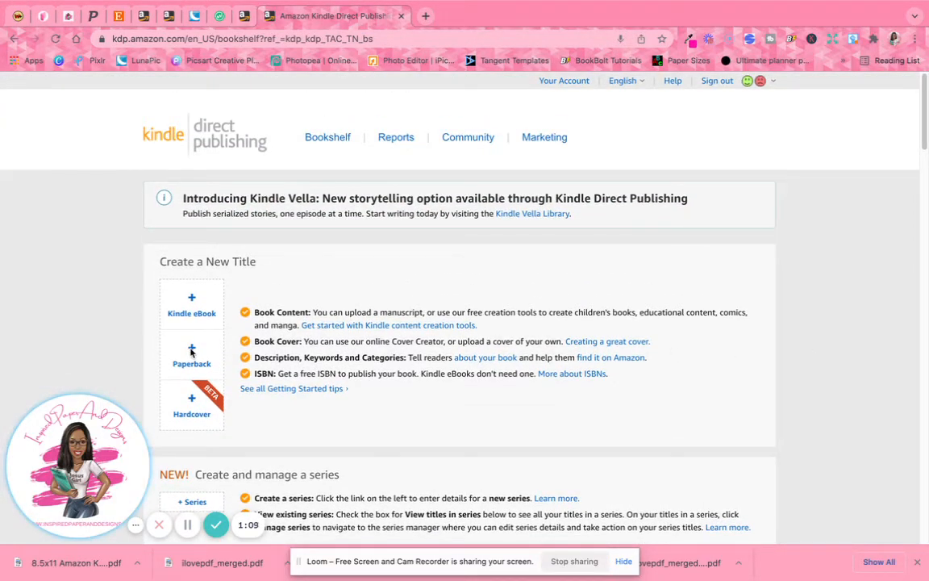
click(192, 350)
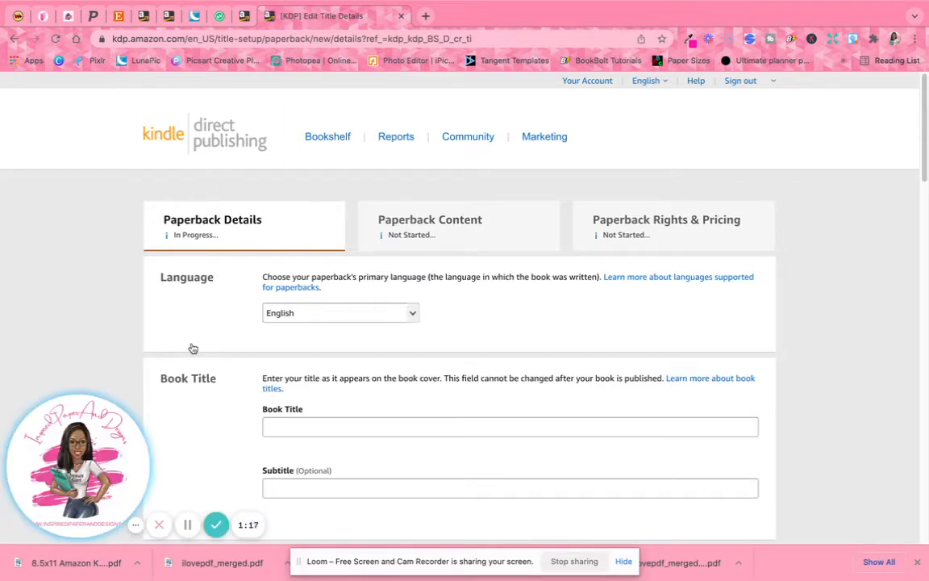
Enter "My Notes and Stuff 100 Pages Blank Lined Composition Notebook" as the book title
scroll(519, 355, down, 2)
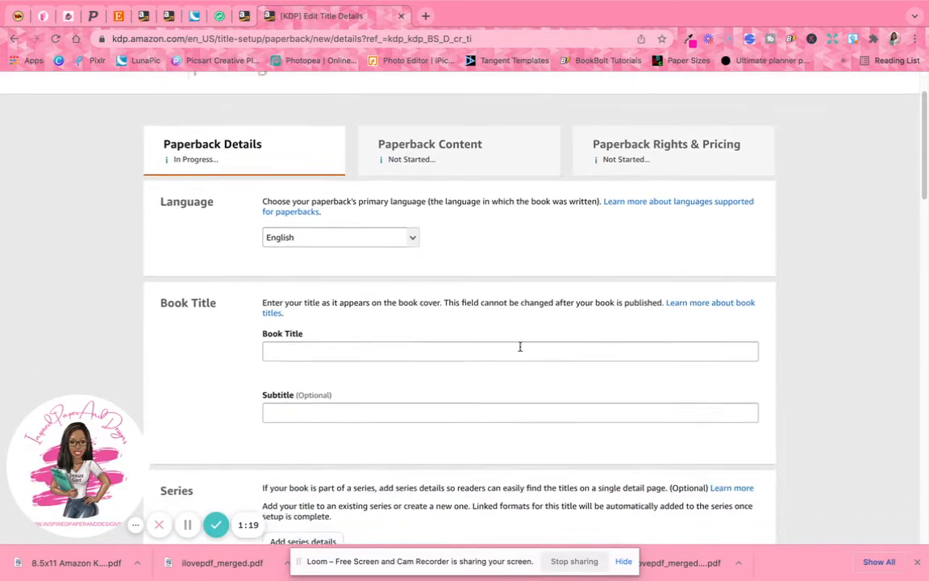
scroll(520, 347, down, 1)
click(325, 347)
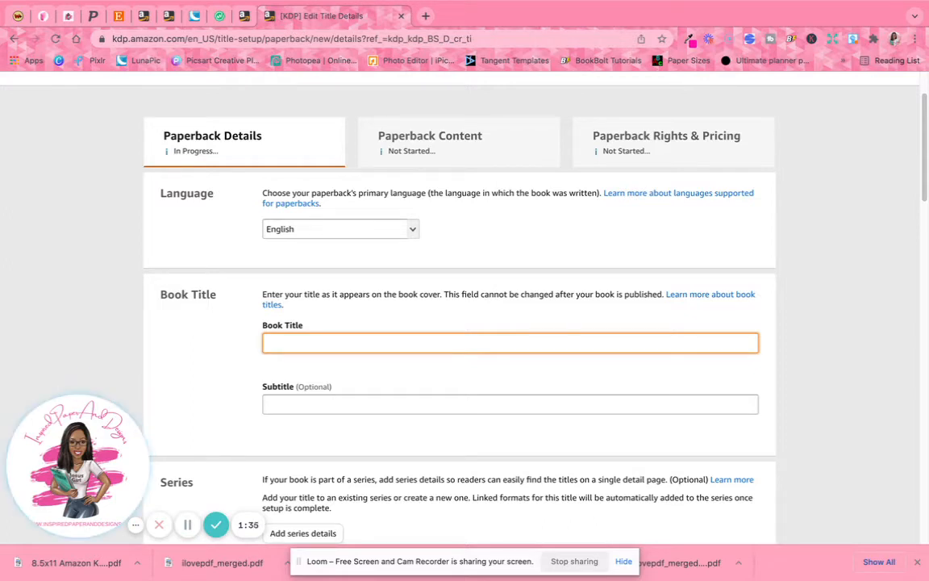
text(My Notes and Stuff)
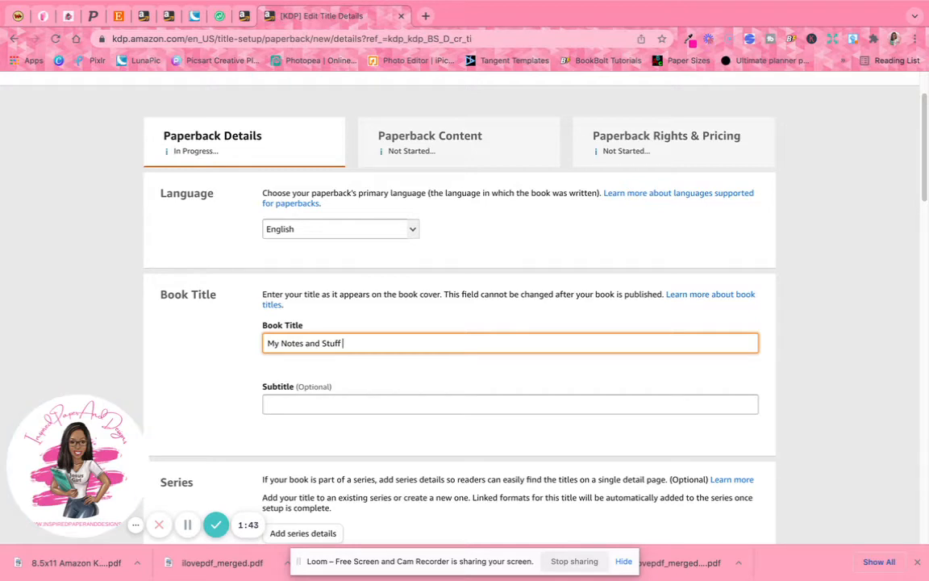
text(Blank Lined Composition No)
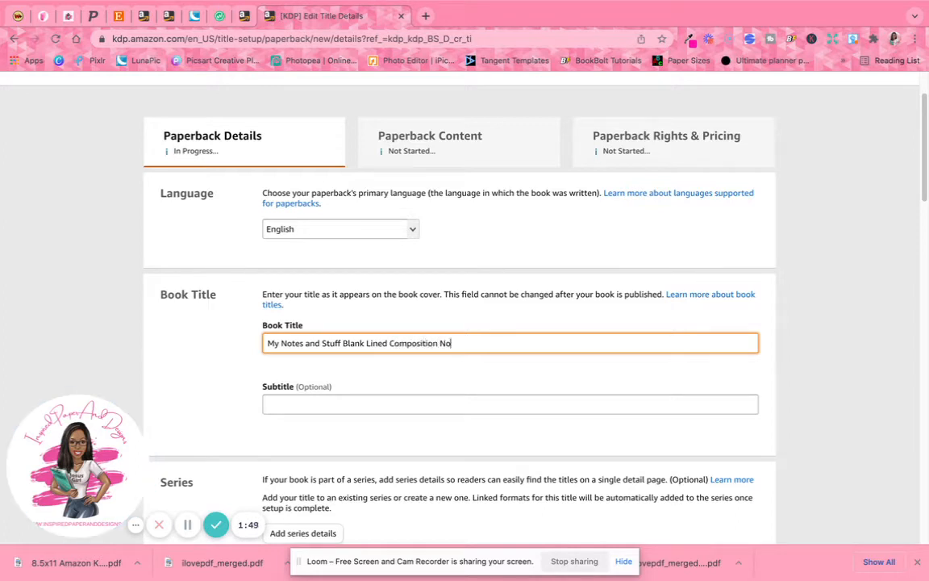
text(tebook)
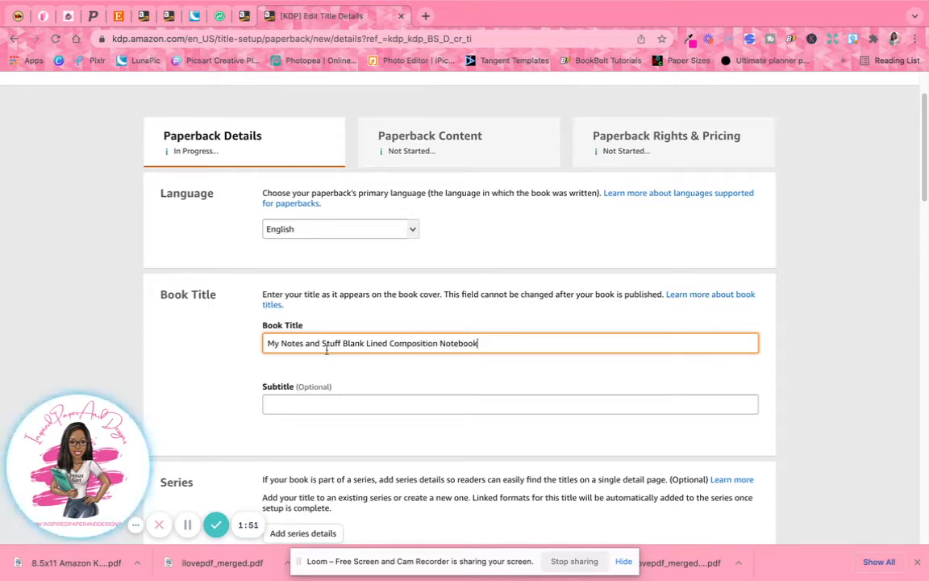
click(344, 342)
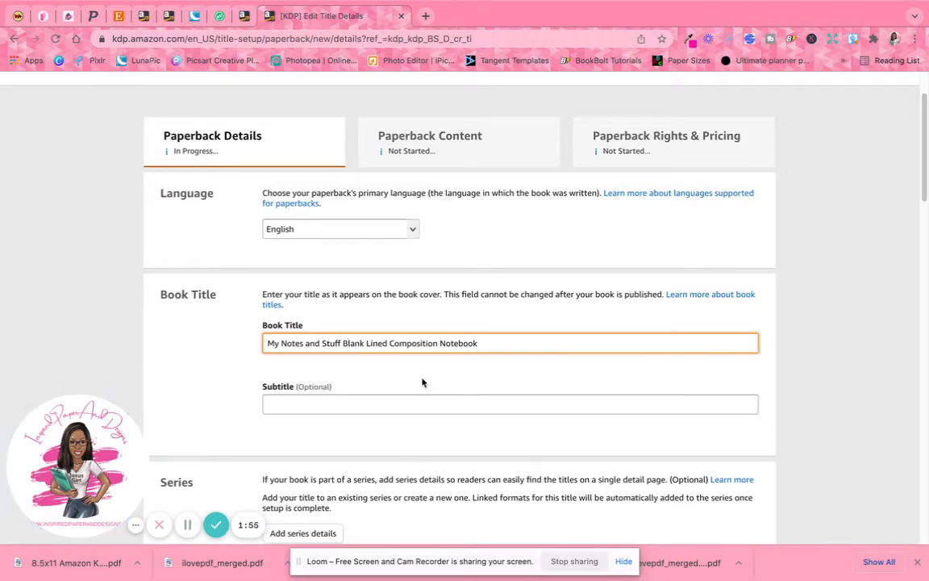
text(100 Pages)
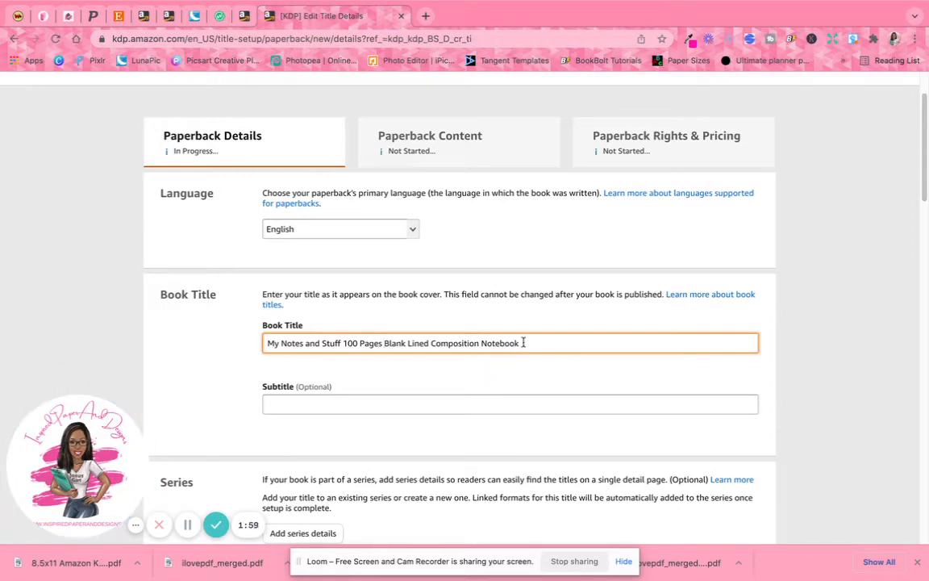
Leave the subtitle blank and enter the primary author's first and last name
click(386, 404)
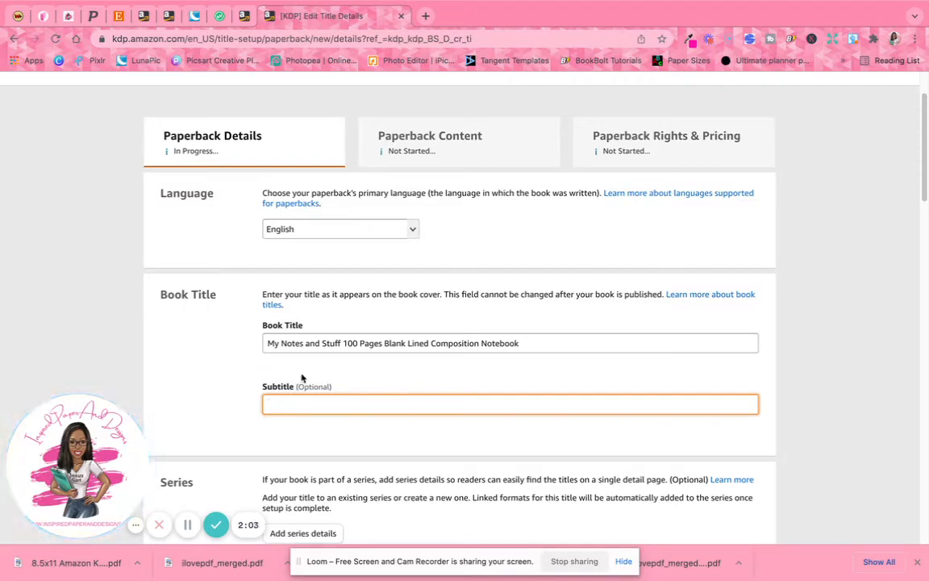
scroll(503, 422, down, 1)
scroll(503, 422, down, 5)
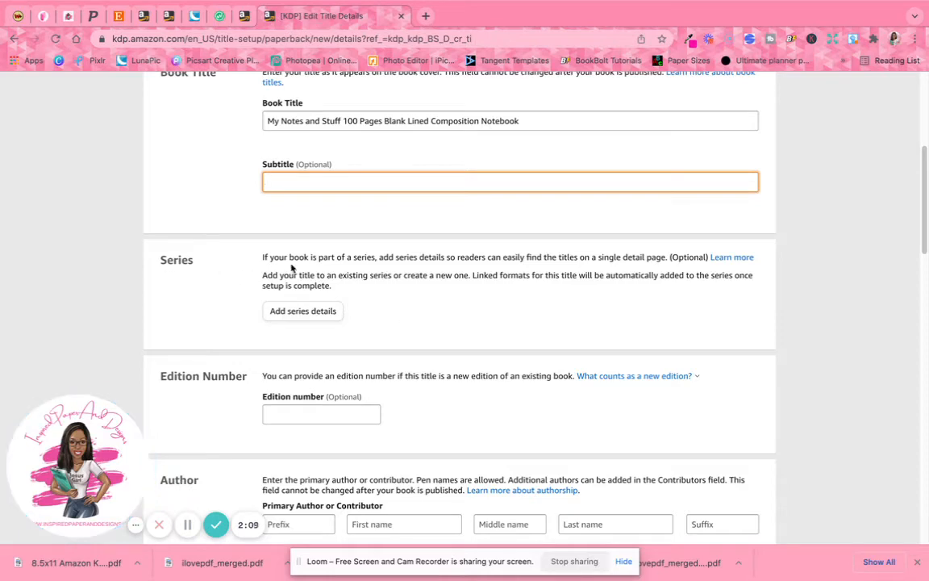
scroll(362, 270, down, 4)
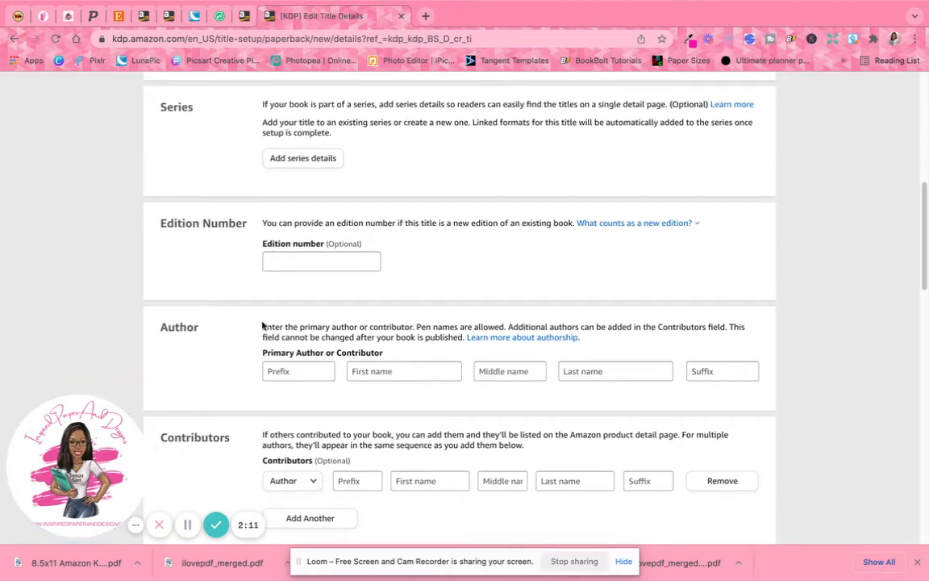
scroll(339, 338, down, 1)
click(408, 360)
text(Barbara)
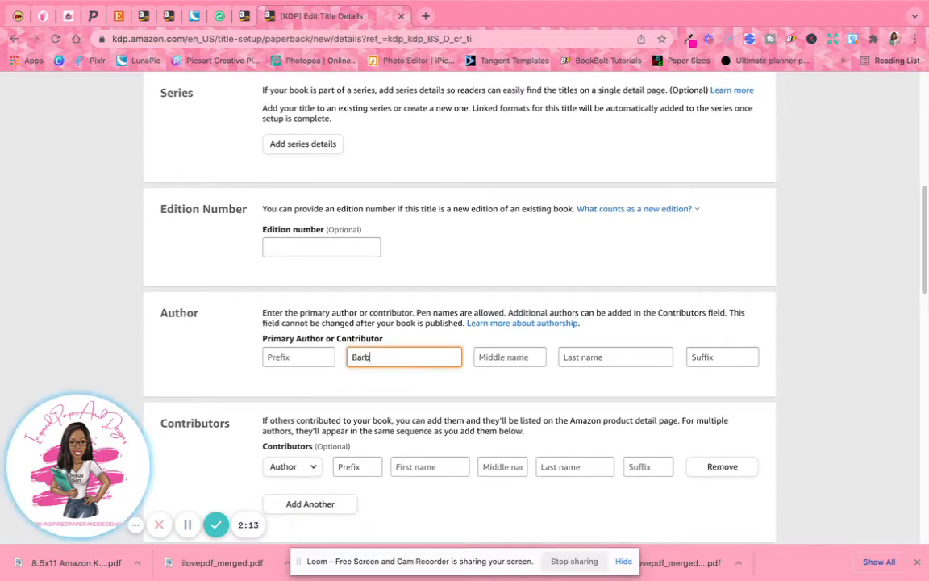
key(Tab)
key(Tab)
text(Everett)
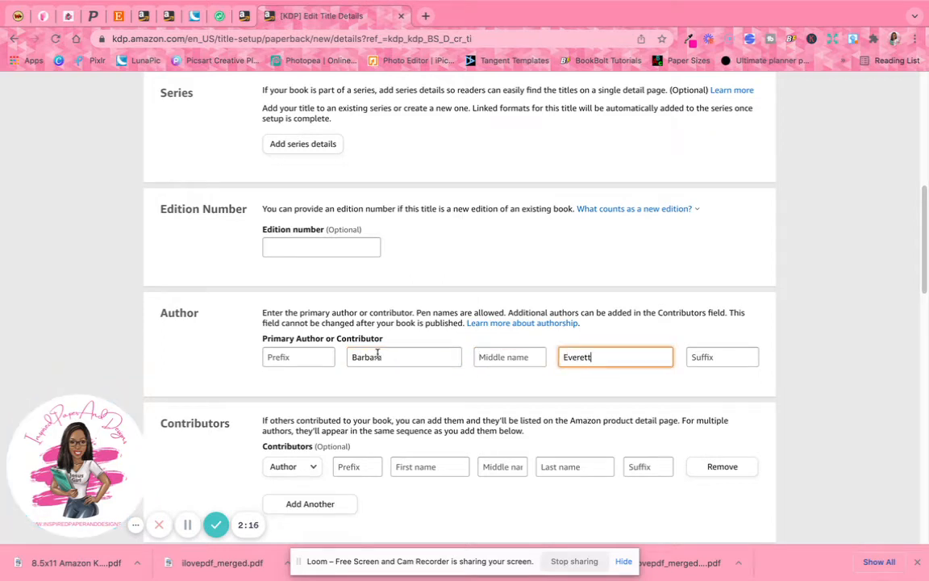
Begin the book description with "This composition notebook is great for taking notes,"
scroll(377, 352, down, 2)
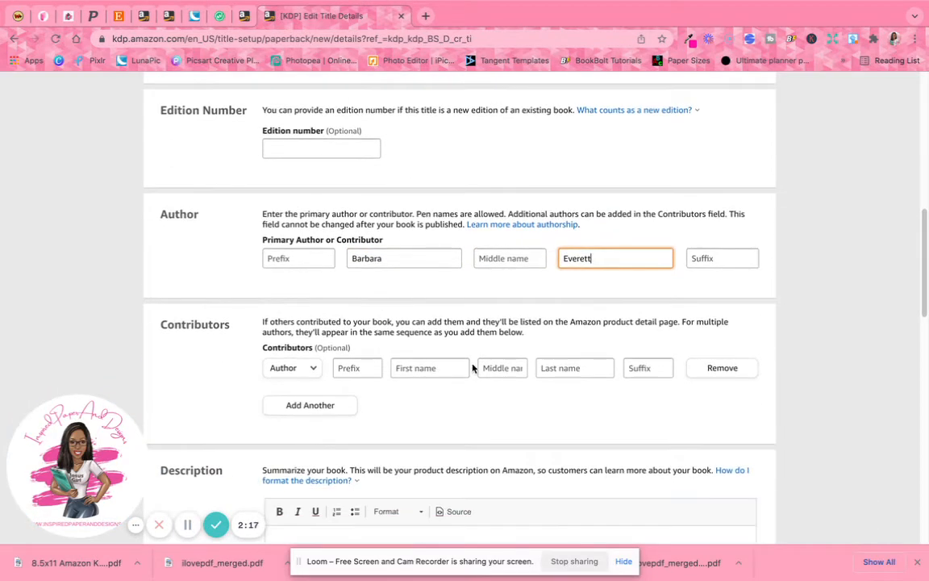
scroll(482, 388, down, 1)
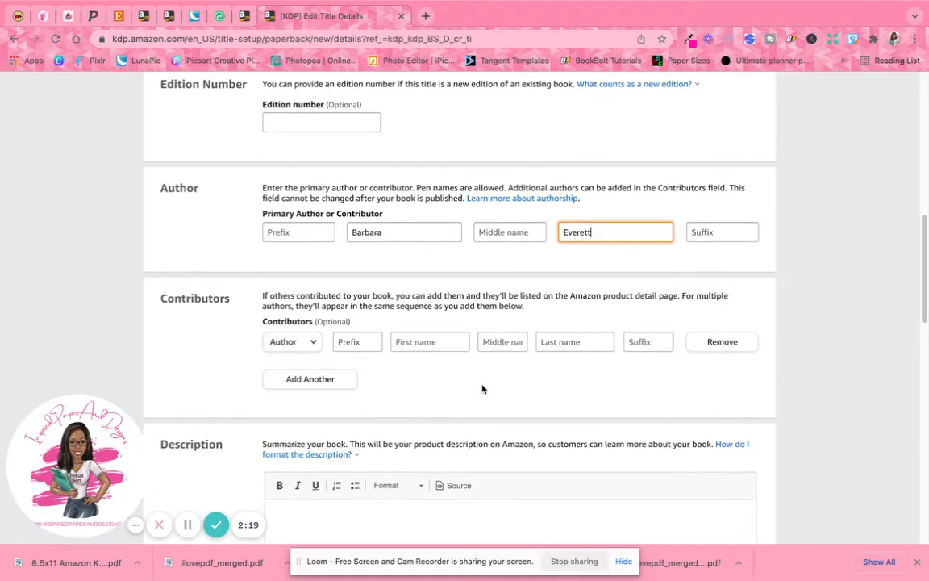
scroll(483, 387, down, 3)
scroll(477, 381, down, 3)
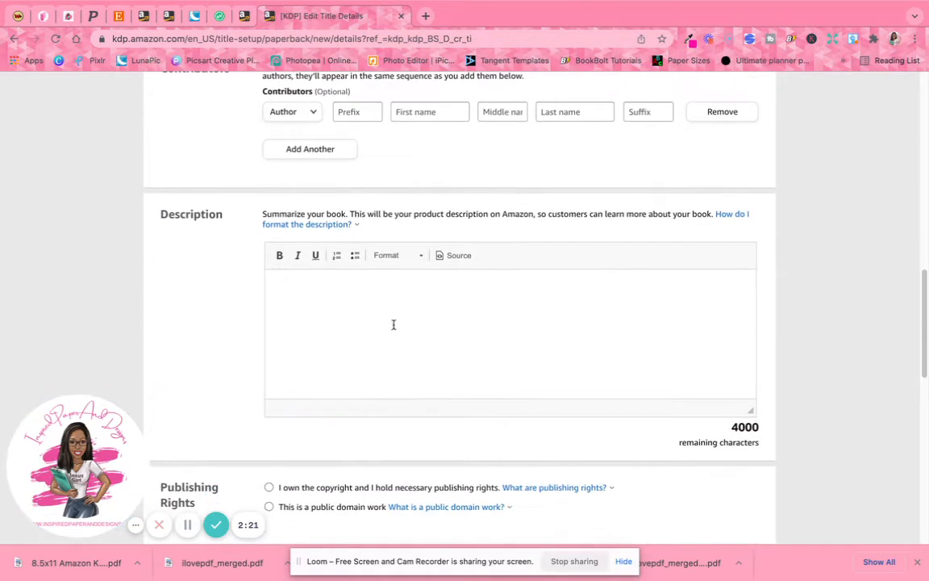
click(304, 287)
text(this)
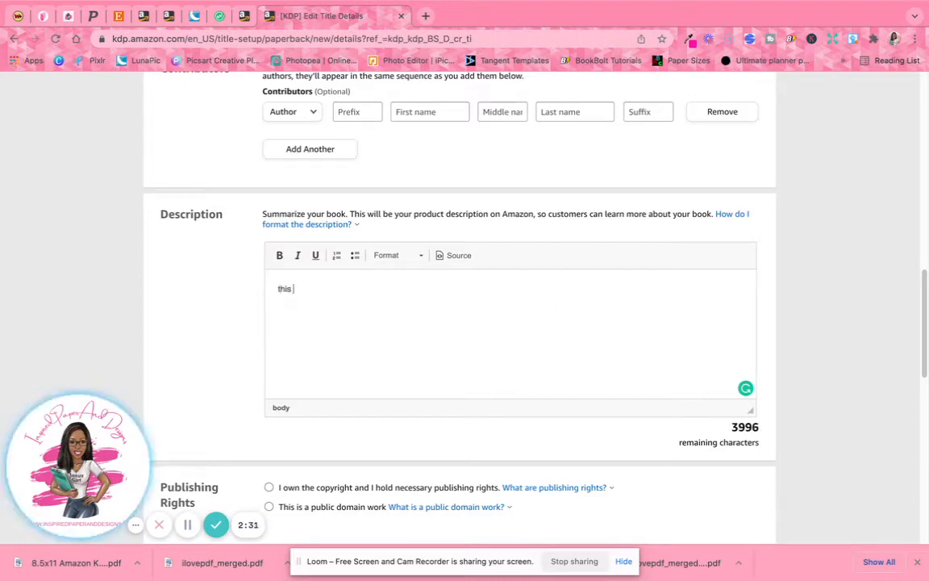
key(BackSpace)
key(BackSpace)
key(BackSpace)
key(BackSpace)
text(This )
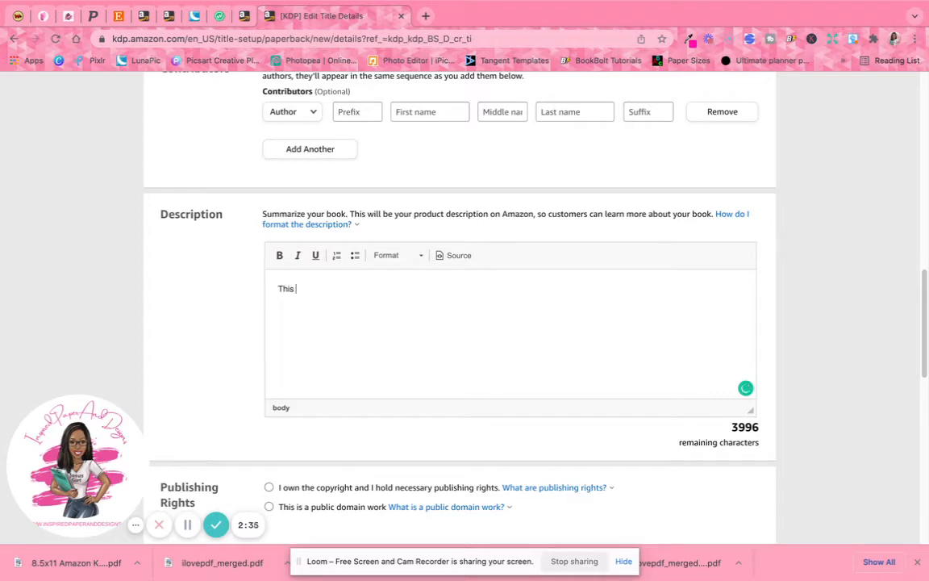
text(composition notebook i)
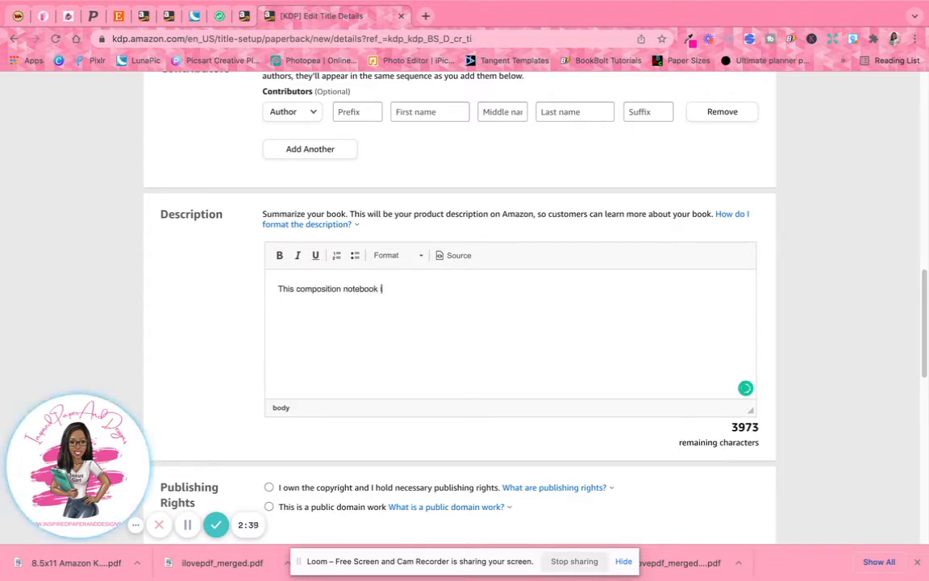
text(s great for taing)
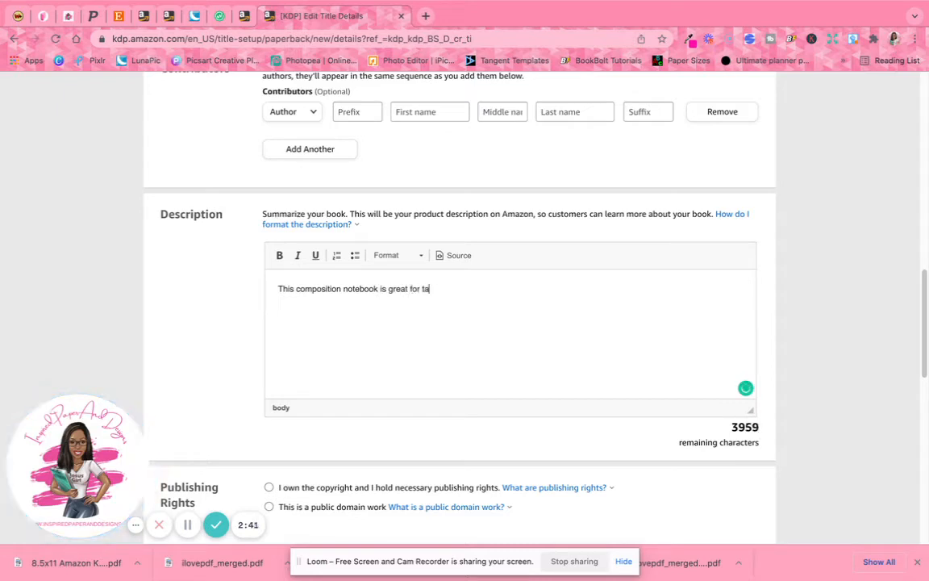
key(BackSpace)
key(BackSpace)
text(ing notes, )
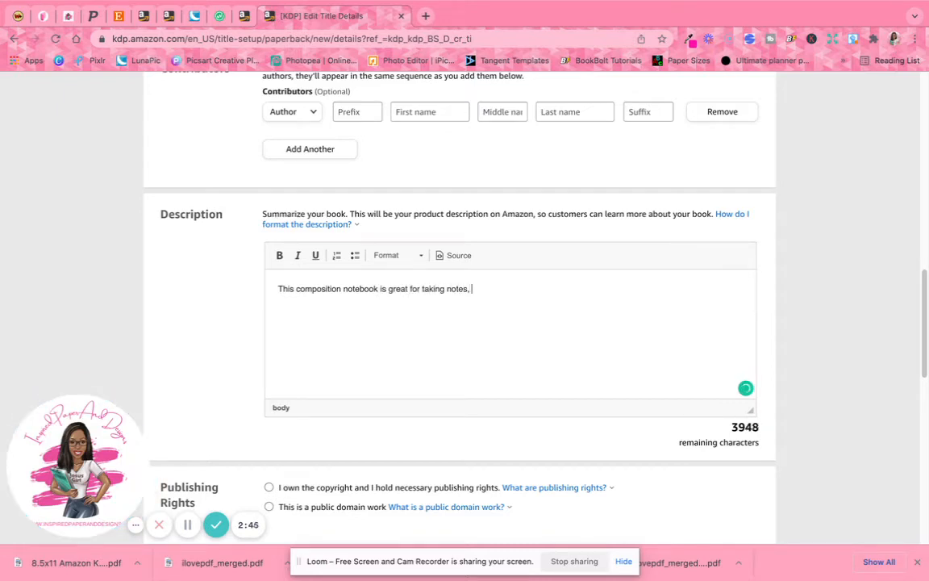
Continue the description sentence with "writing down your thoughts and"
text(writing down your)
key(BackSpace)
key(BackSpace)
key(BackSpace)
text(down your )
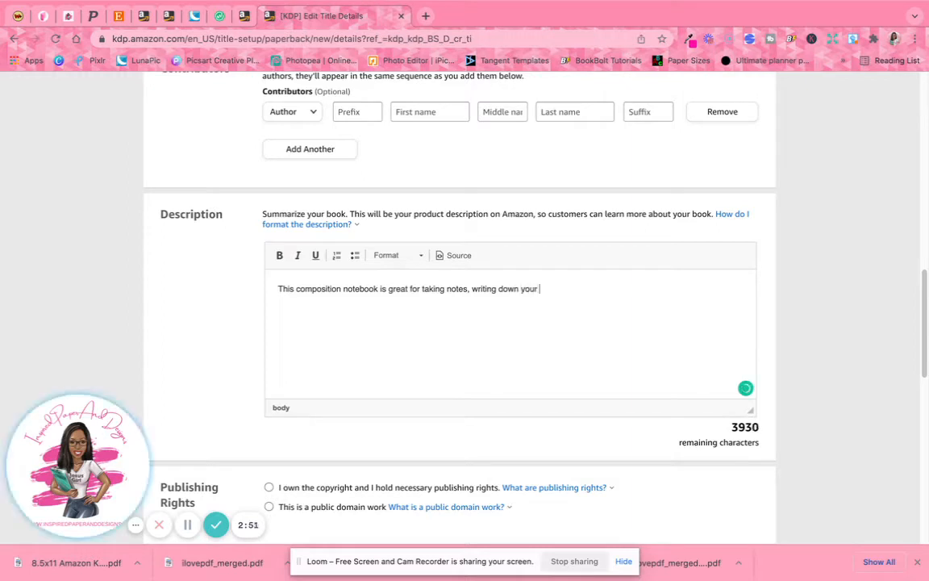
text(thoughts and)
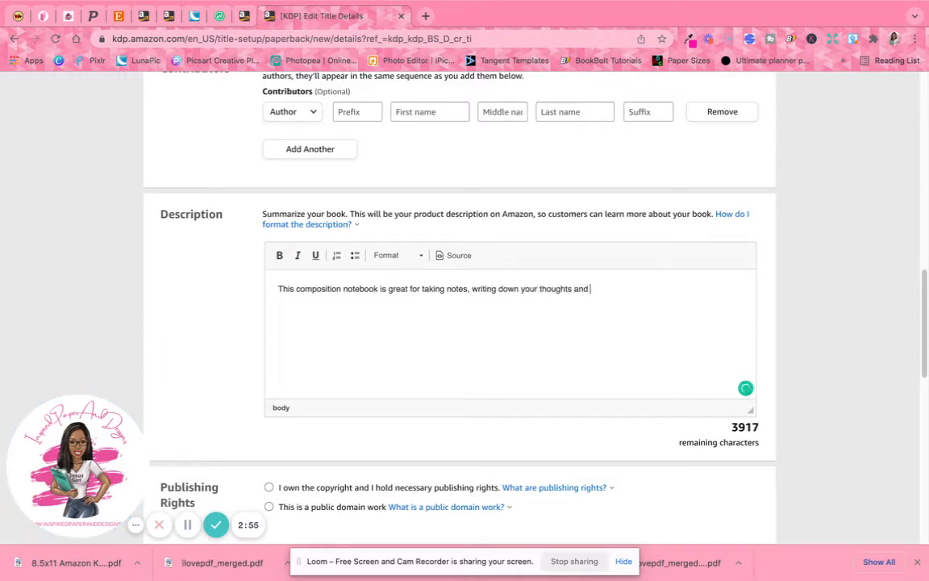
text( organizing important)
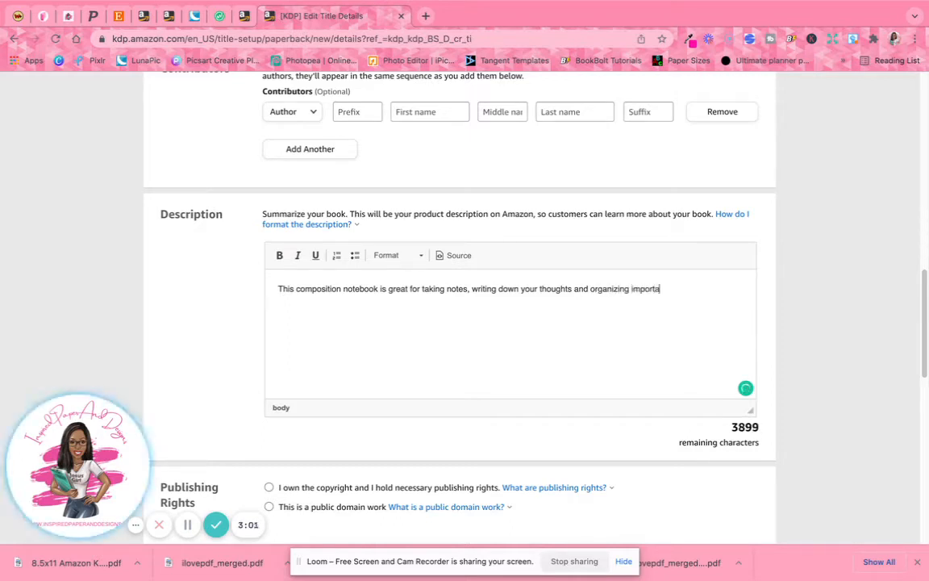
key(BackSpace)
key(BackSpace)
key(BackSpace)
key(BackSpace)
key(BackSpace)
key(BackSpace)
key(BackSpace)
key(BackSpace)
key(BackSpace)
key(BackSpace)
key(BackSpace)
key(BackSpace)
key(BackSpace)
key(BackSpace)
key(BackSpace)
key(BackSpace)
key(BackSpace)
key(BackSpace)
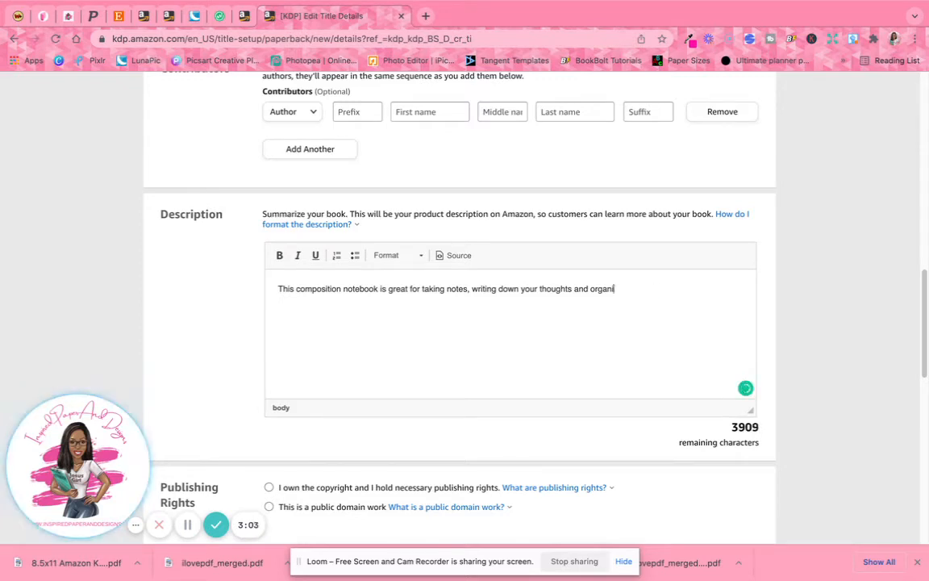
key(BackSpace)
Complete the description sentence with "keeping track of important information."
text(keep)
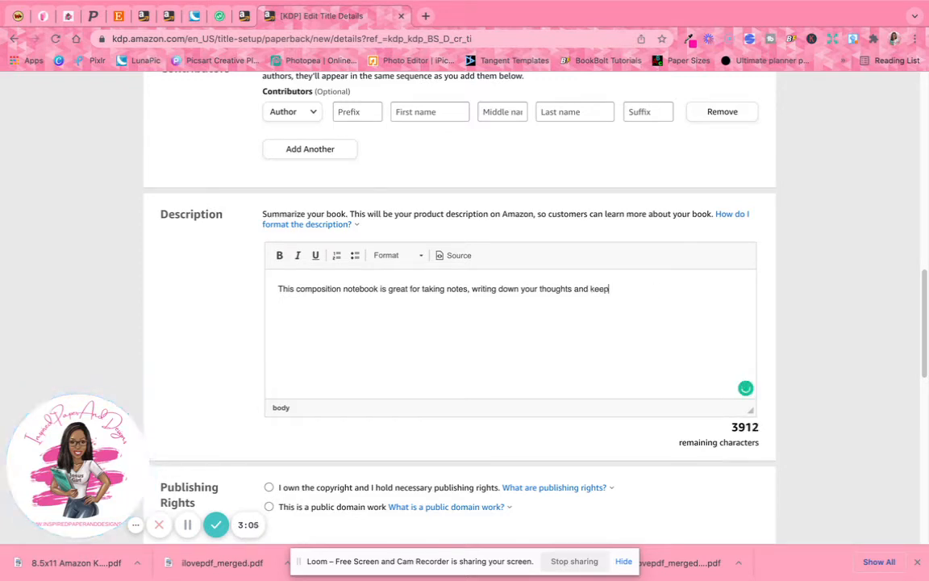
text(ing track of im)
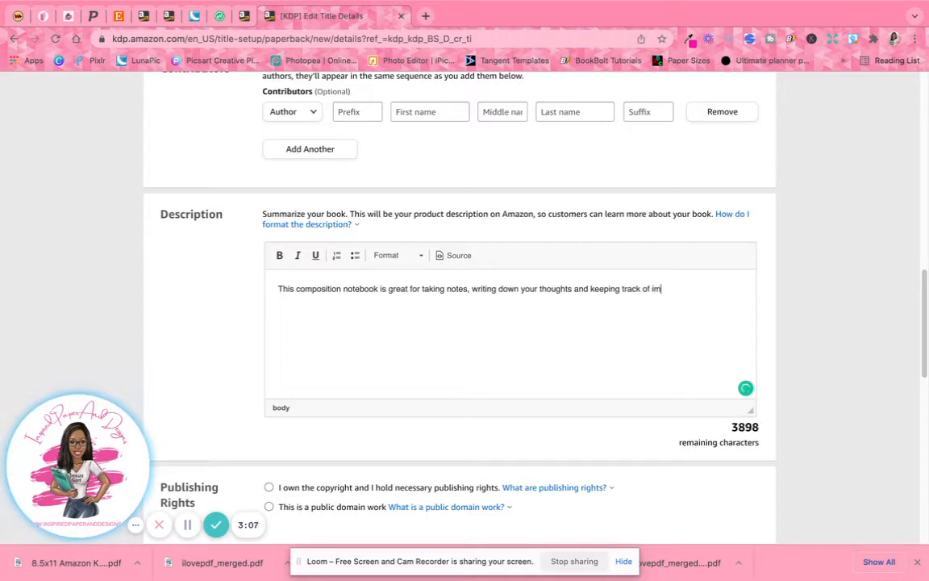
text(portant information.)
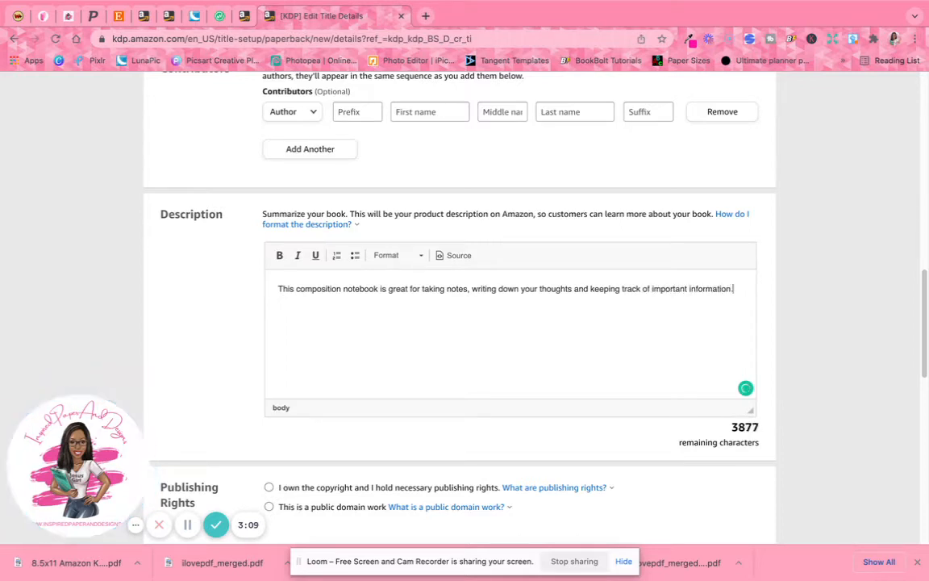
Add a "Specifications:" line below the description with the bulleted item "100 blank lined pages"
key(Return)
text(Sp)
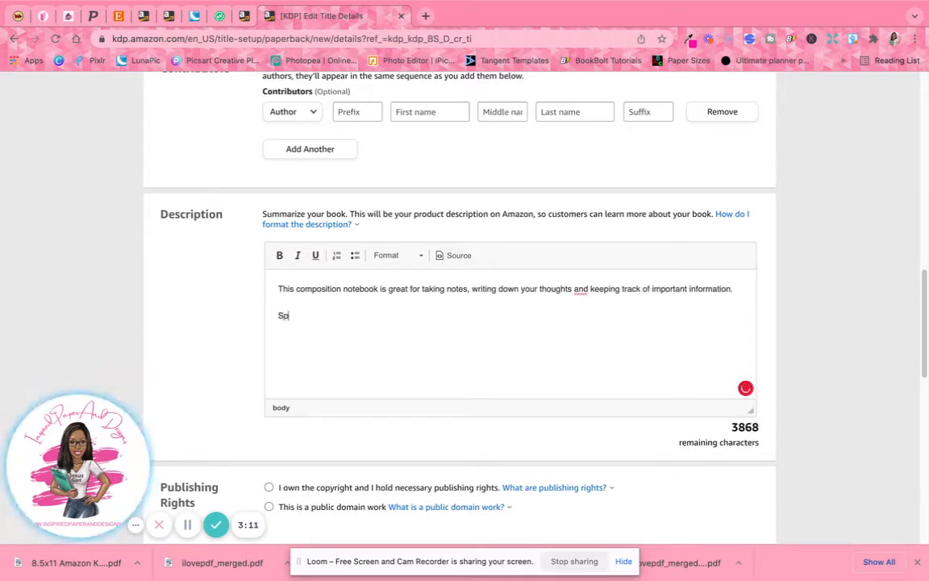
text(ecifications:)
key(Return)
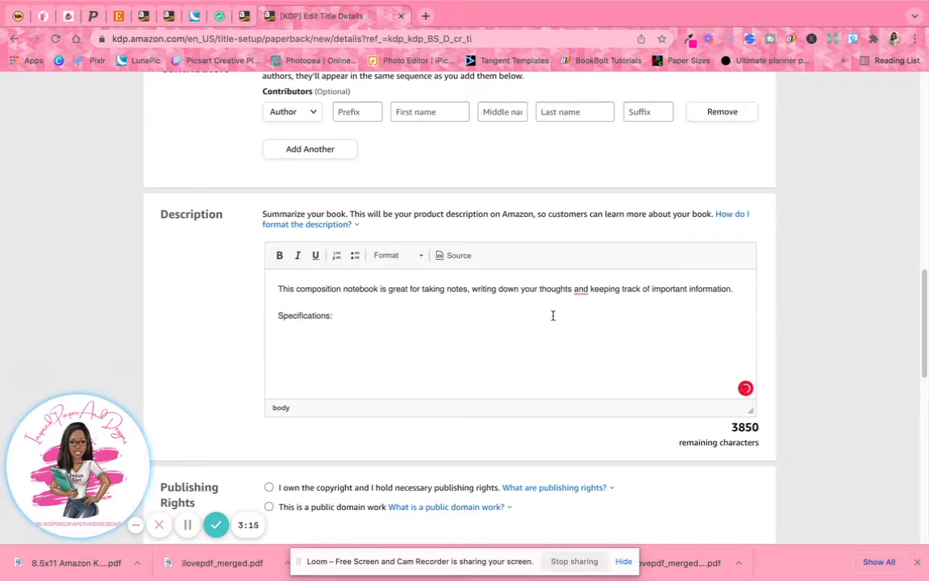
click(355, 255)
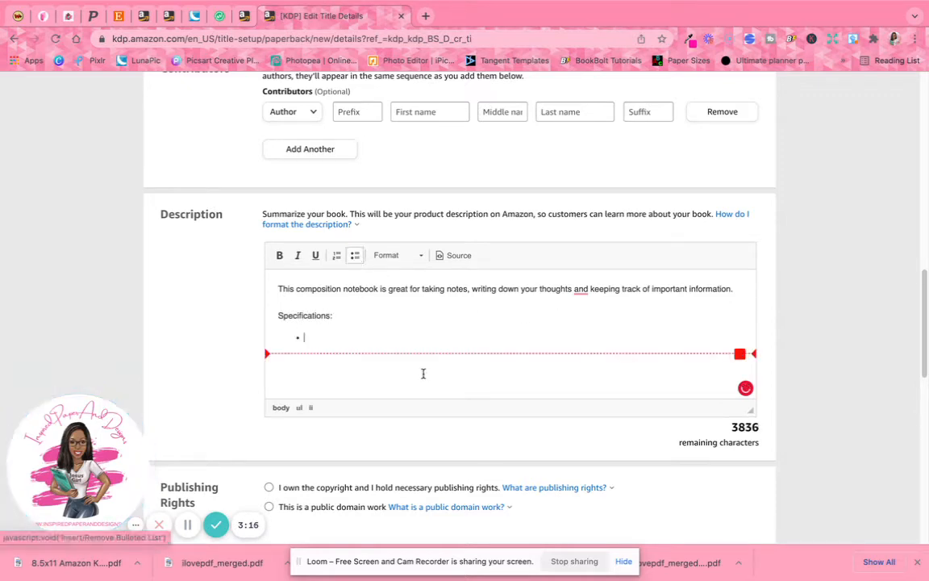
text(100 b)
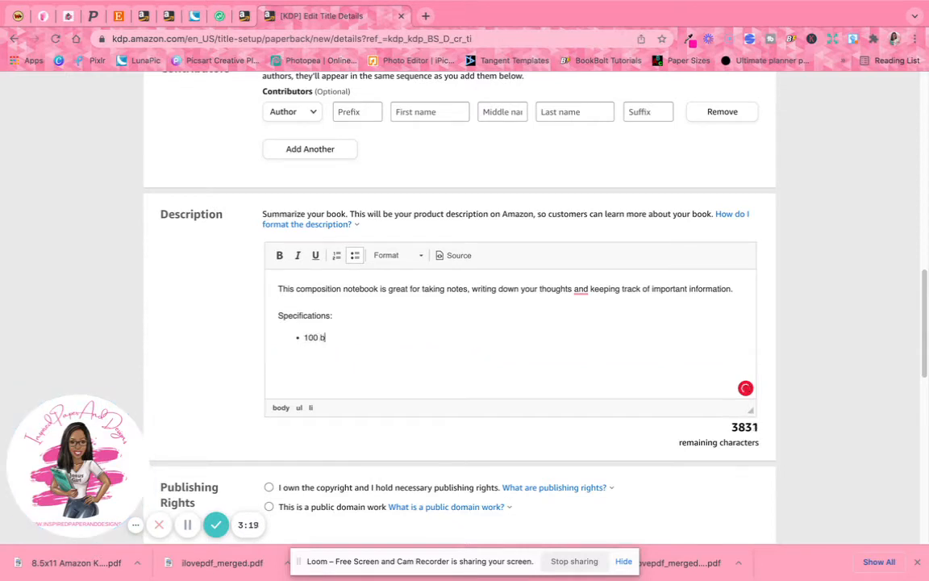
text(lank lined pages)
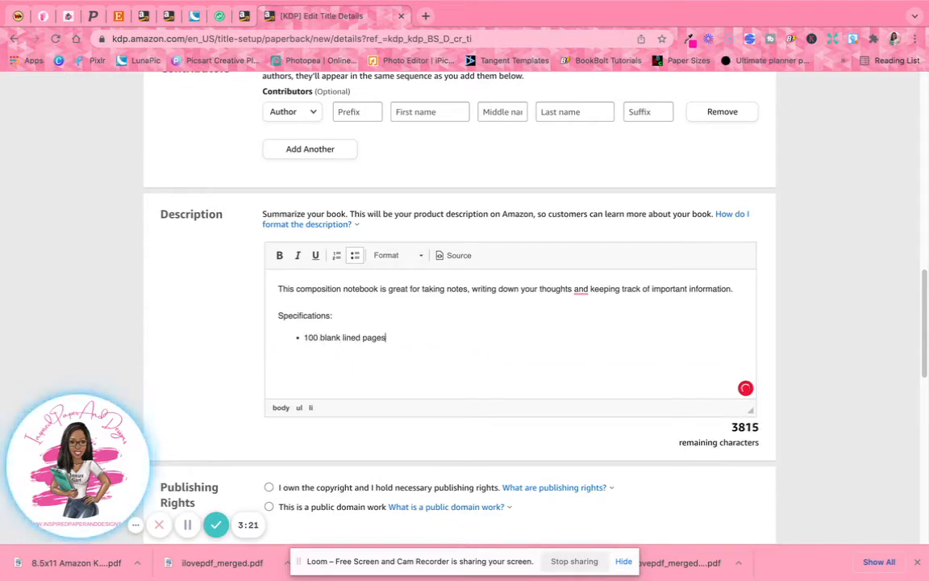
key(Return)
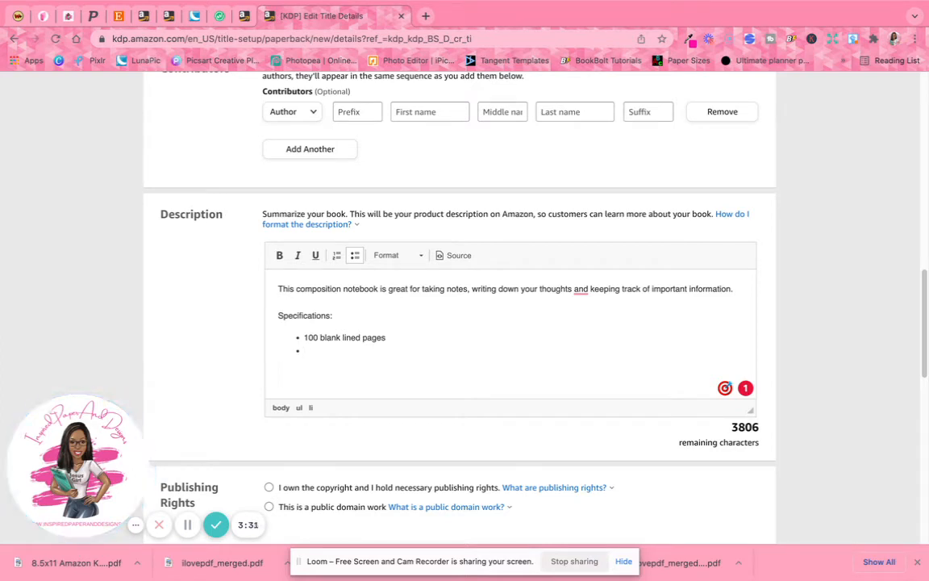
key(BackSpace)
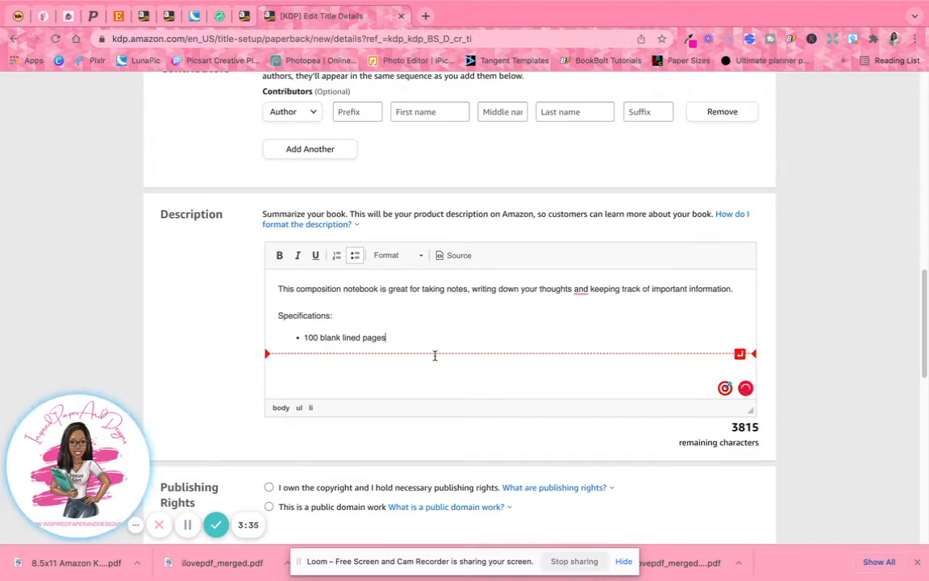
Check the book title against the description and delete the Specifications line and its bullet text
scroll(436, 355, down, 5)
scroll(436, 354, up, 15)
scroll(434, 356, up, 1)
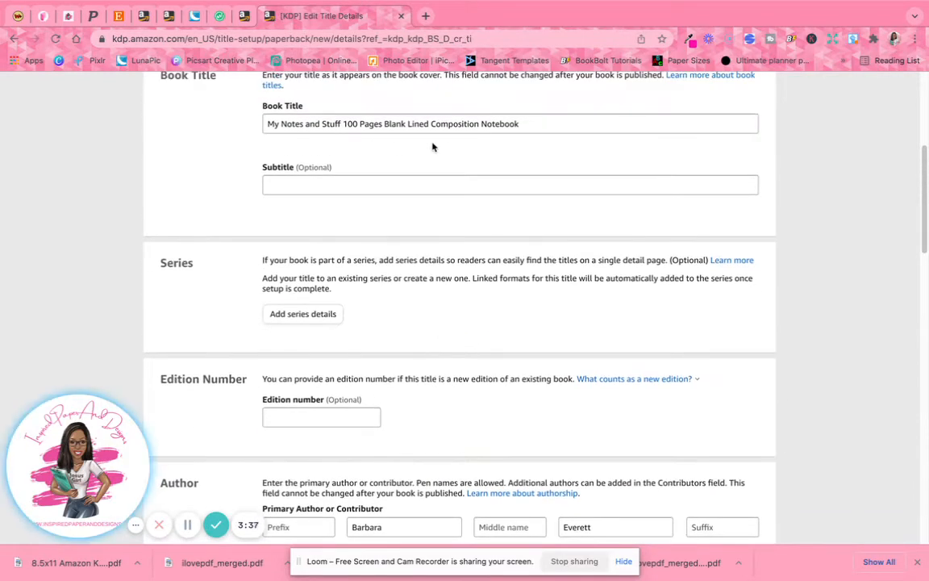
scroll(439, 366, up, 3)
scroll(446, 384, up, 1)
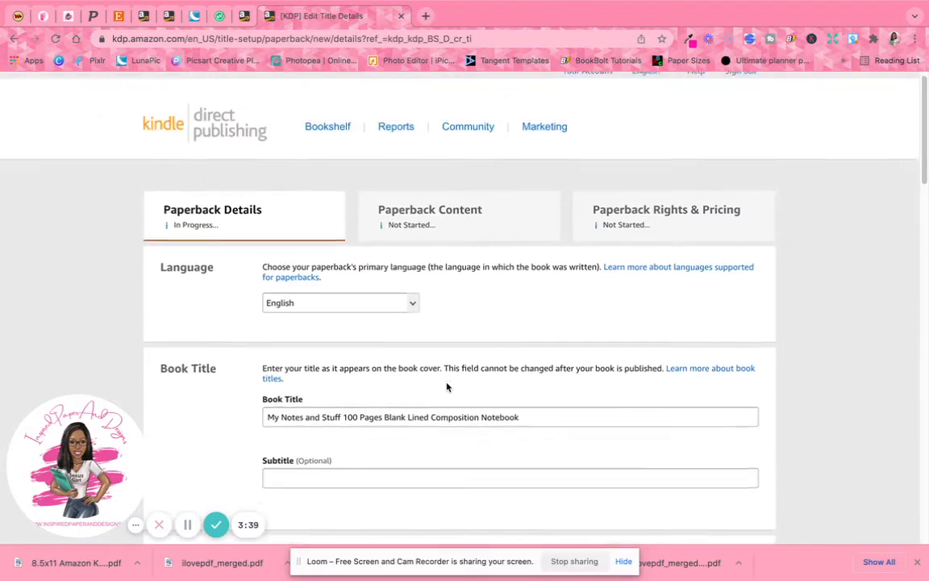
scroll(446, 386, down, 5)
scroll(447, 385, down, 6)
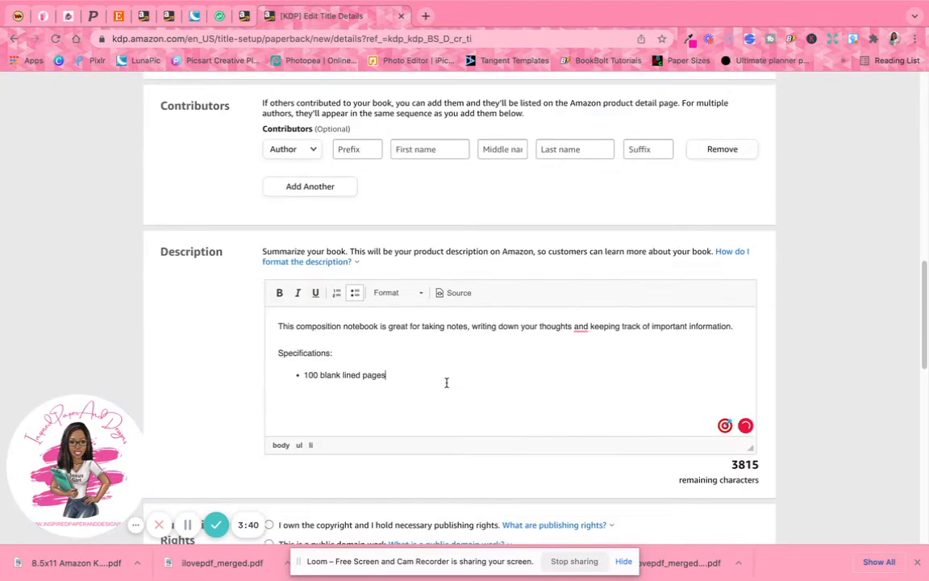
drag(364, 340, 272, 326)
drag(385, 358, 278, 318)
key(BackSpace)
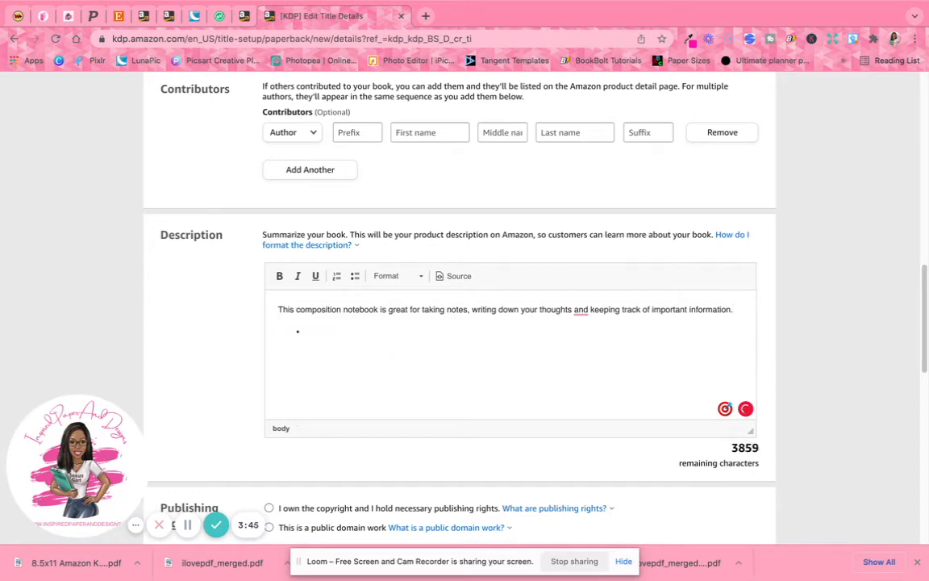
key(BackSpace)
Apply the suggested comma after "thoughts" and end the first description sentence with a period
mouse_move(580, 309)
click(578, 345)
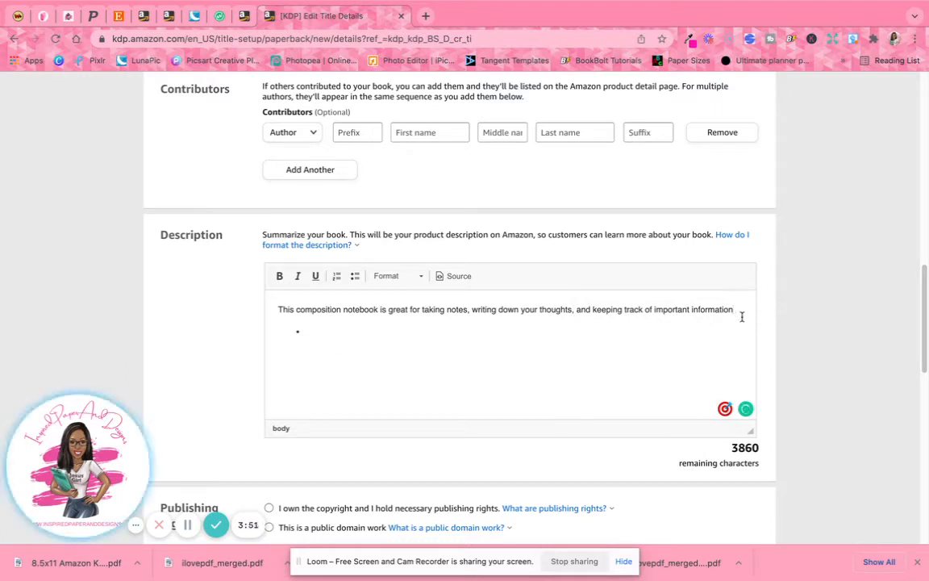
text(. )
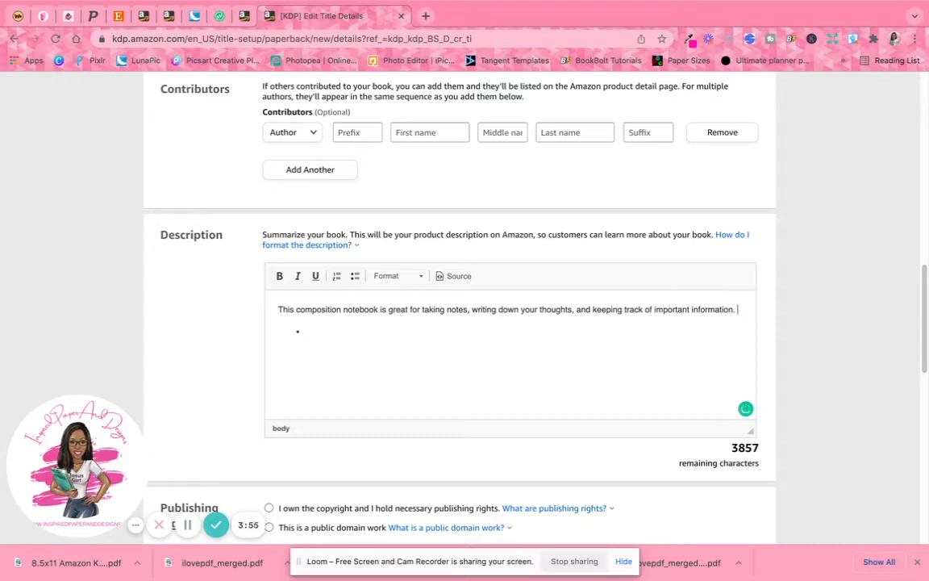
Add the description sentence "This book is perfect for you or the lady in your life that loves to write!"
text(This)
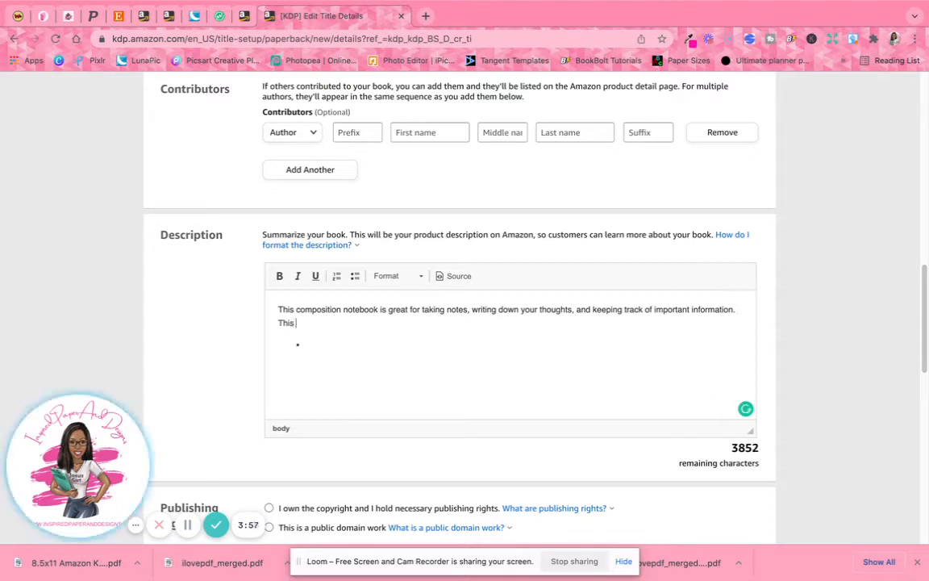
text( book is perfec)
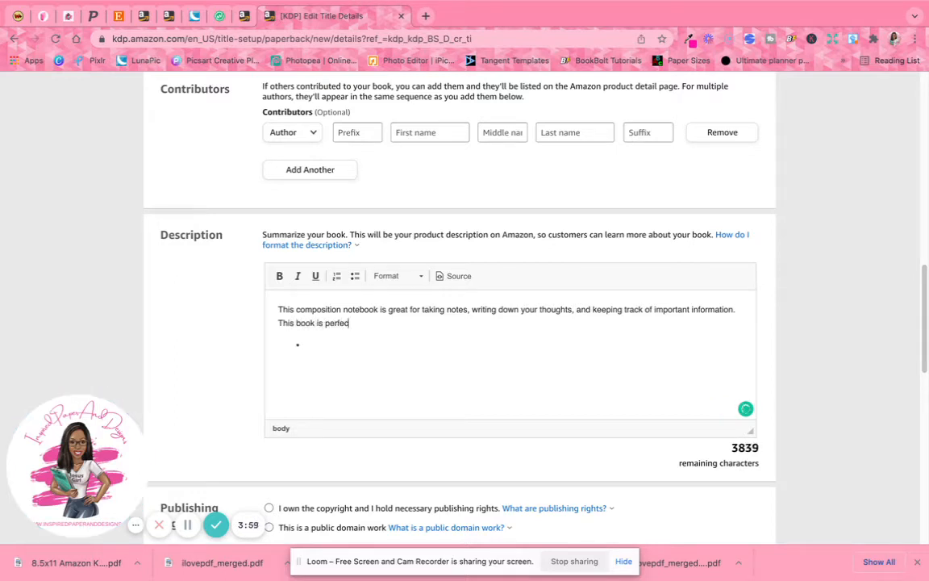
text(t for you or t)
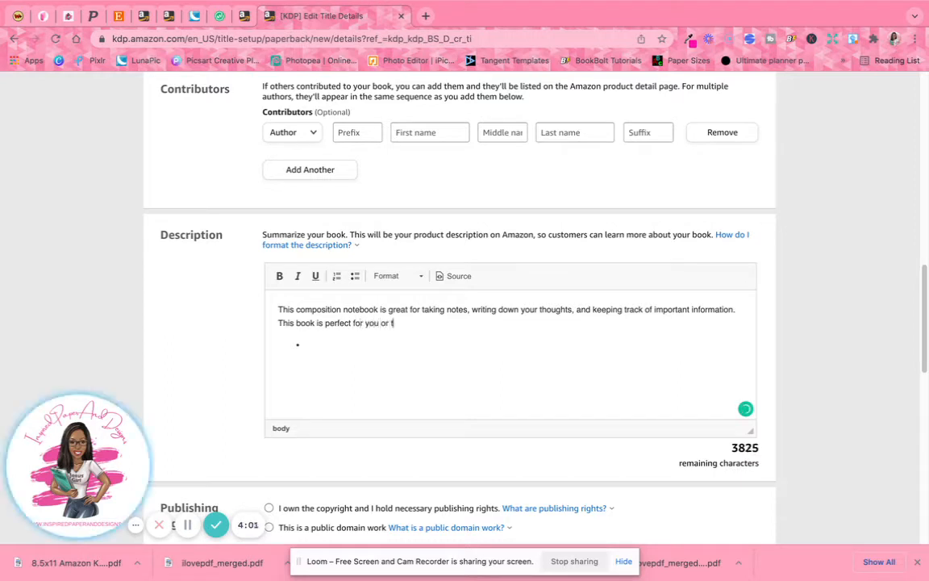
text(he lady )
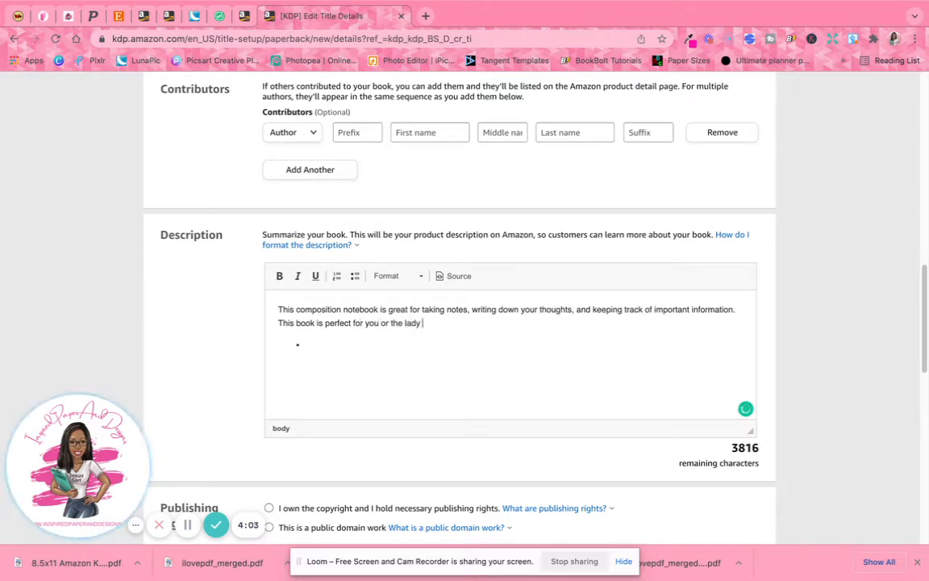
text(in your life that)
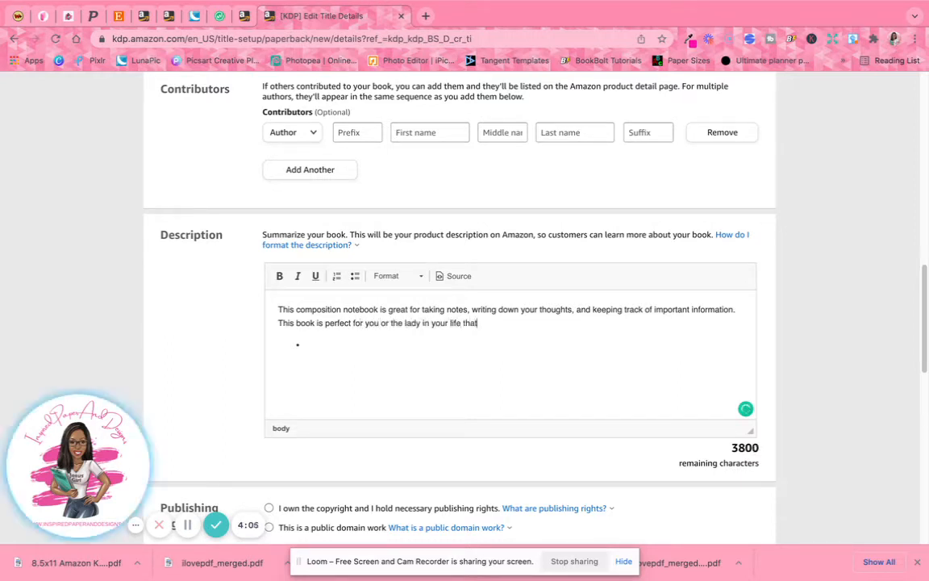
text( loves to write!)
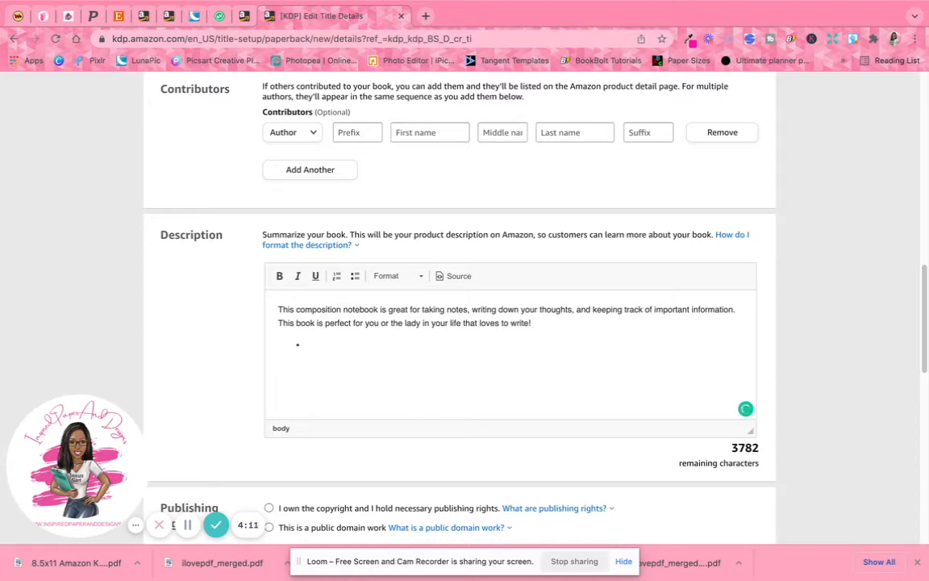
End the second sentence with a period, append "Buy a copy today!" and remove the empty bullet below it
key(BackSpace)
key(BackSpace)
key(BackSpace)
key(BackSpace)
key(BackSpace)
key(BackSpace)
text(. B)
key(BackSpace)
text(bu)
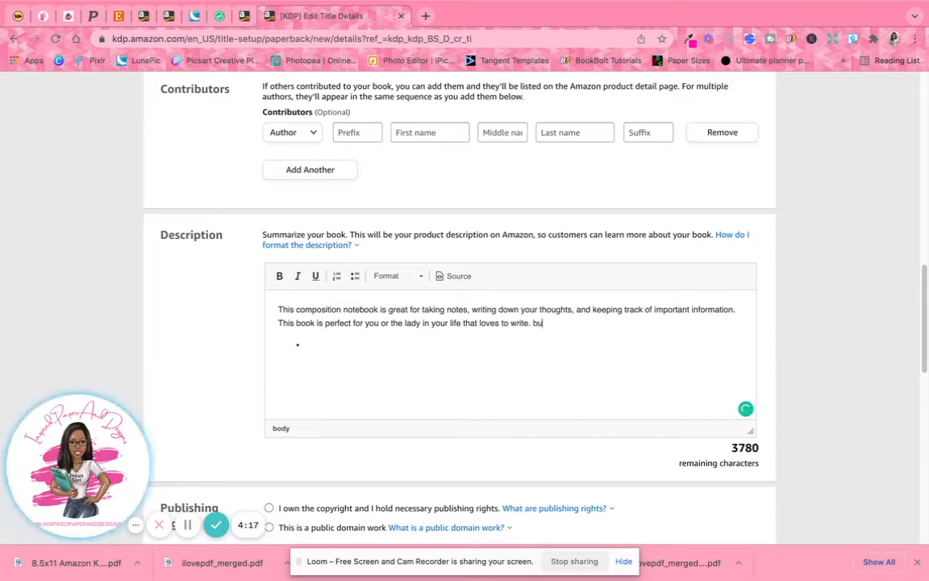
key(BackSpace)
key(BackSpace)
text(Buy a)
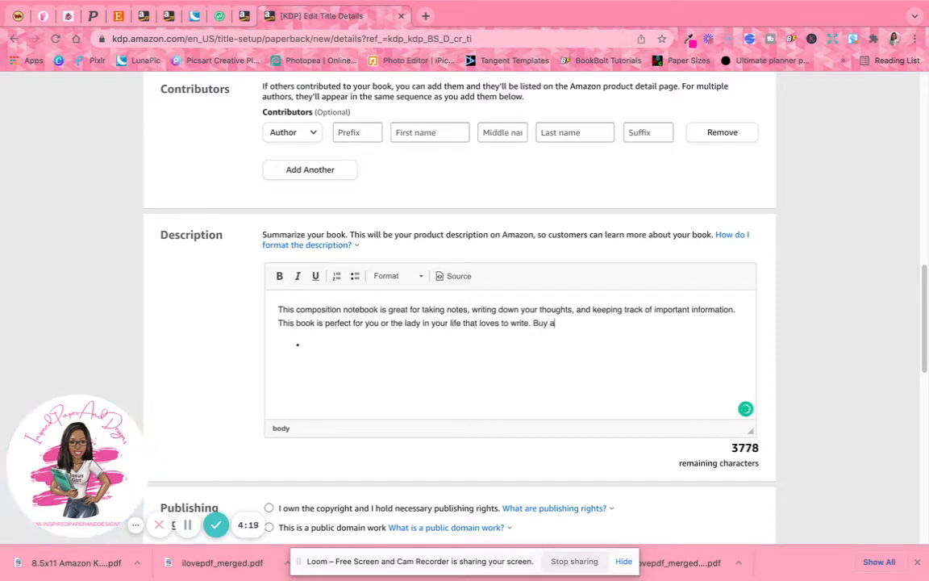
text( copy today)
key(BackSpace)
key(BackSpace)
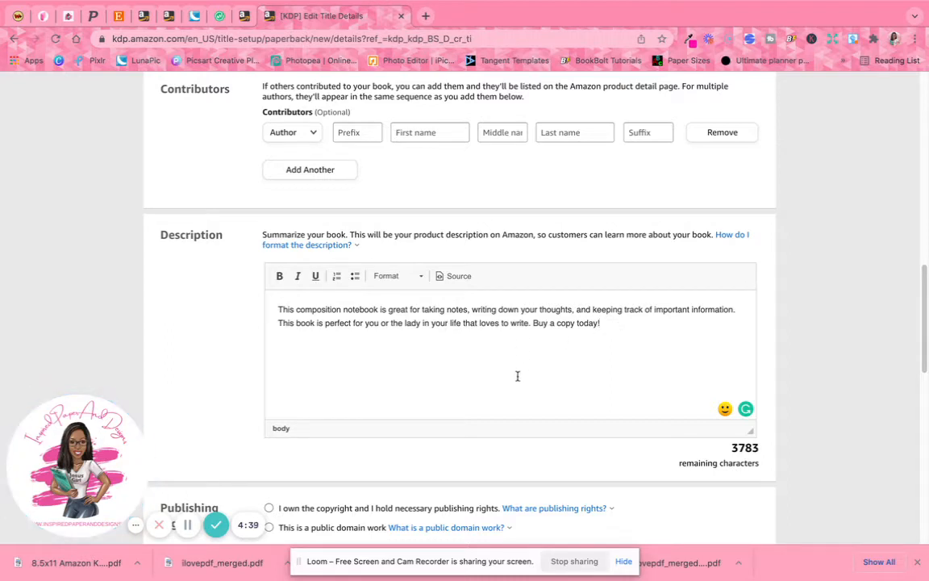
Declare ownership of the copyright and necessary publishing rights, and enter "blank lined journal for girls" as the first keyword
scroll(495, 375, down, 5)
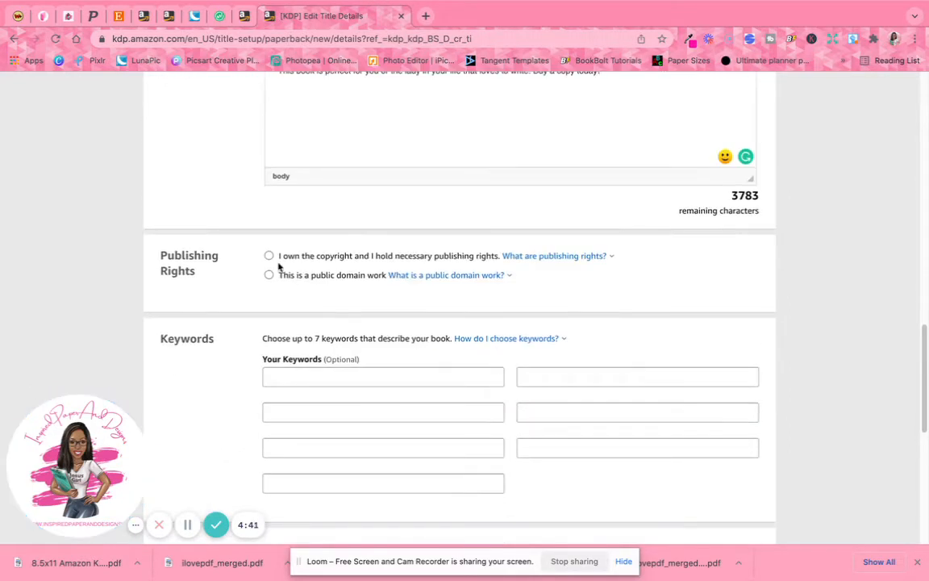
click(270, 255)
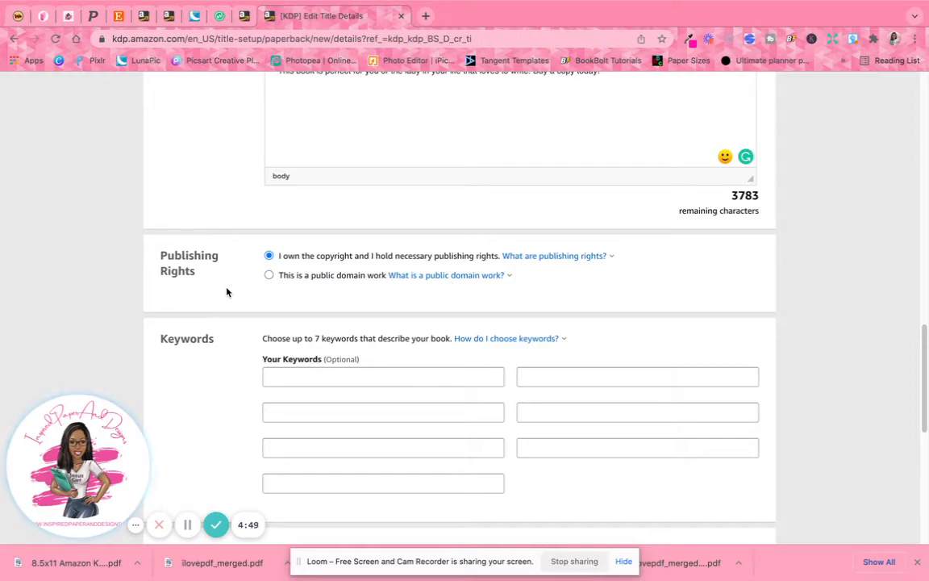
scroll(323, 307, down, 2)
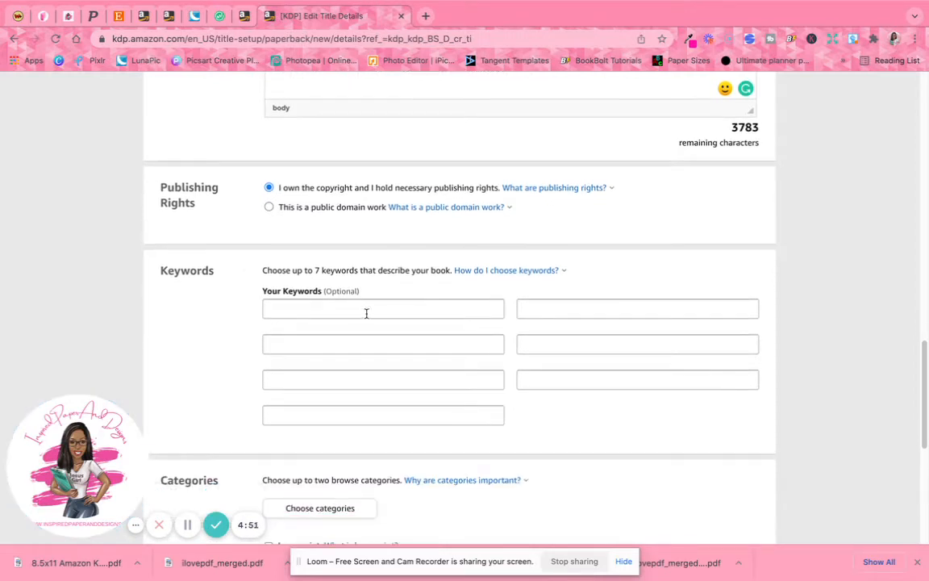
click(366, 310)
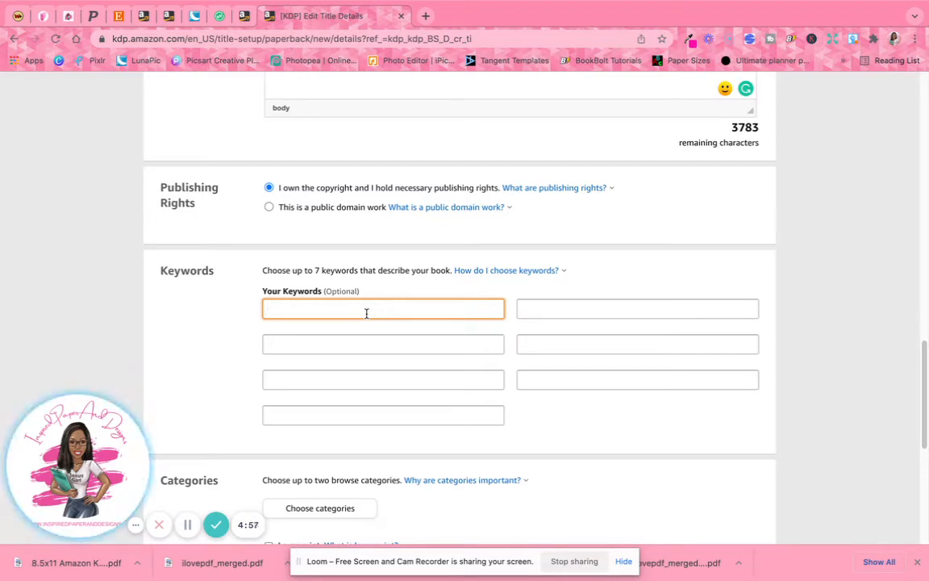
text(ank lined jou)
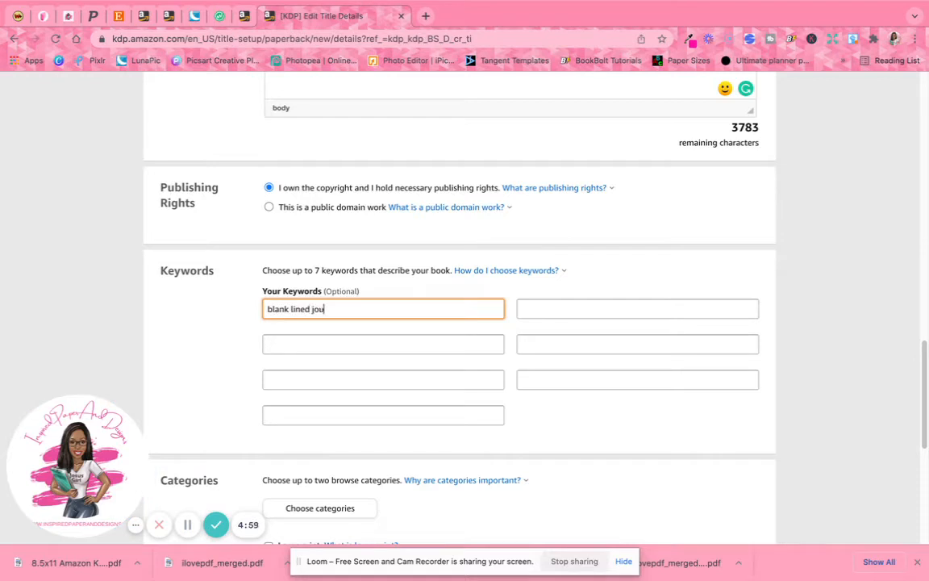
text(rnal for girls)
Enter "blank lined journal for women" as the keyword below the first one, leaving the language set to English
click(308, 352)
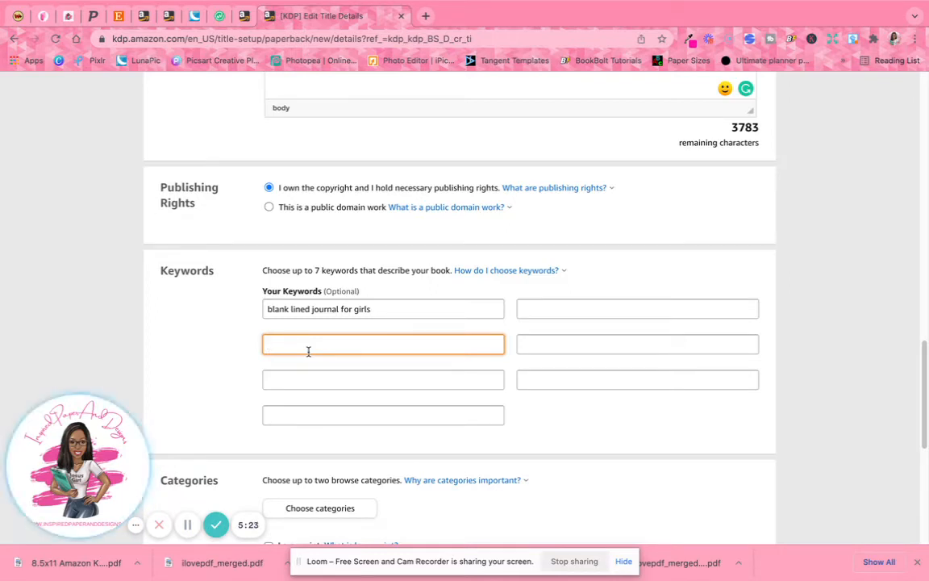
text(blank li)
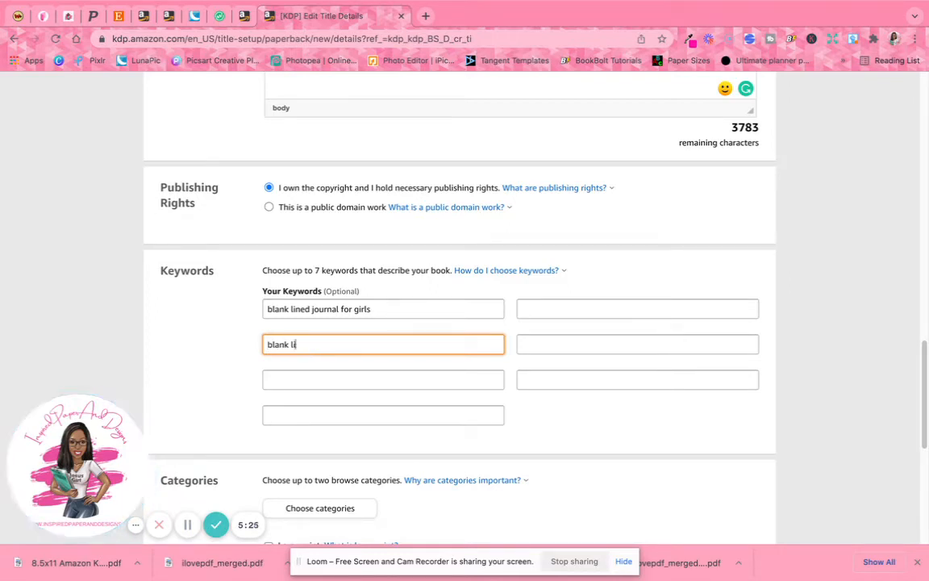
text(ned journal for w)
key(BackSpace)
key(BackSpace)
key(BackSpace)
key(Return)
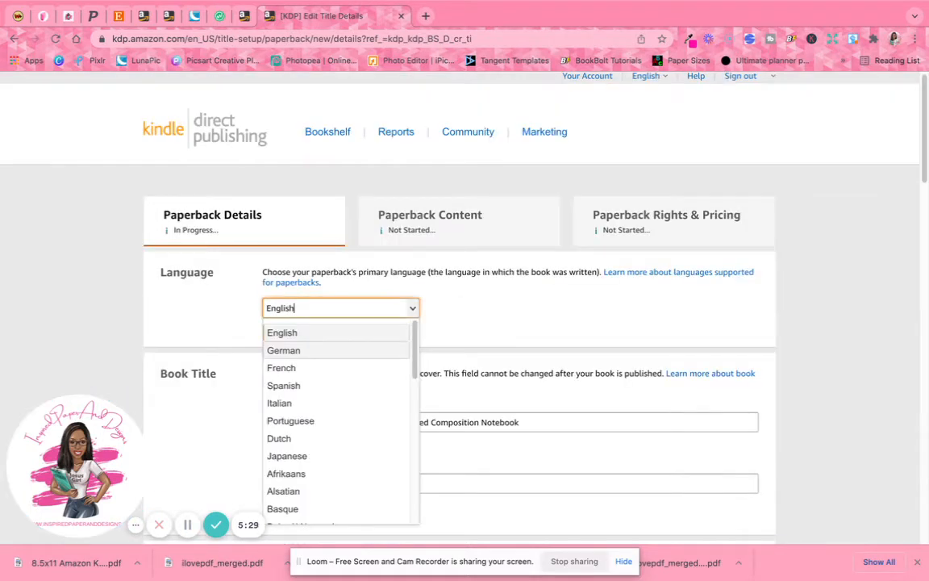
click(489, 337)
Enter "lined paper notebook" as the keyword beside "blank lined journal for girls"
scroll(432, 464, down, 10)
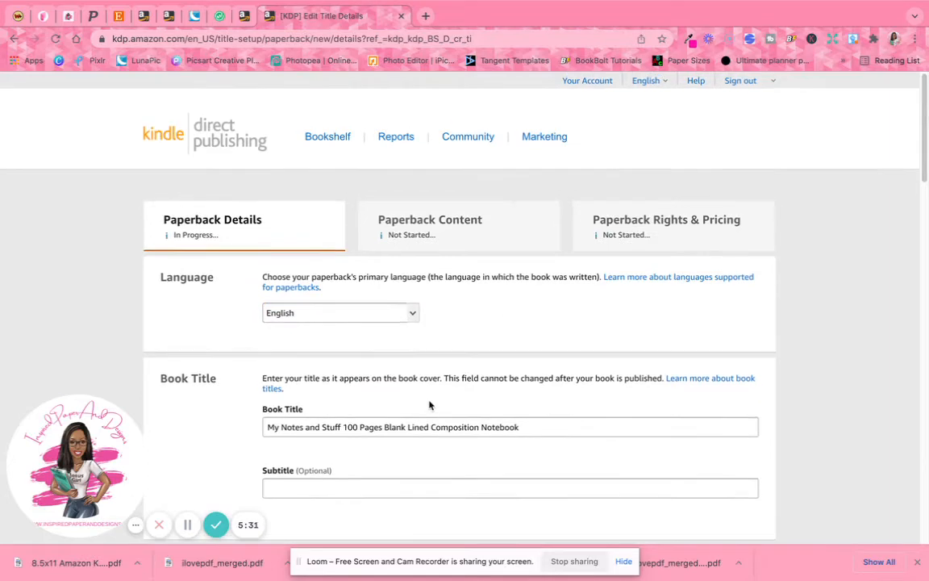
scroll(430, 405, down, 15)
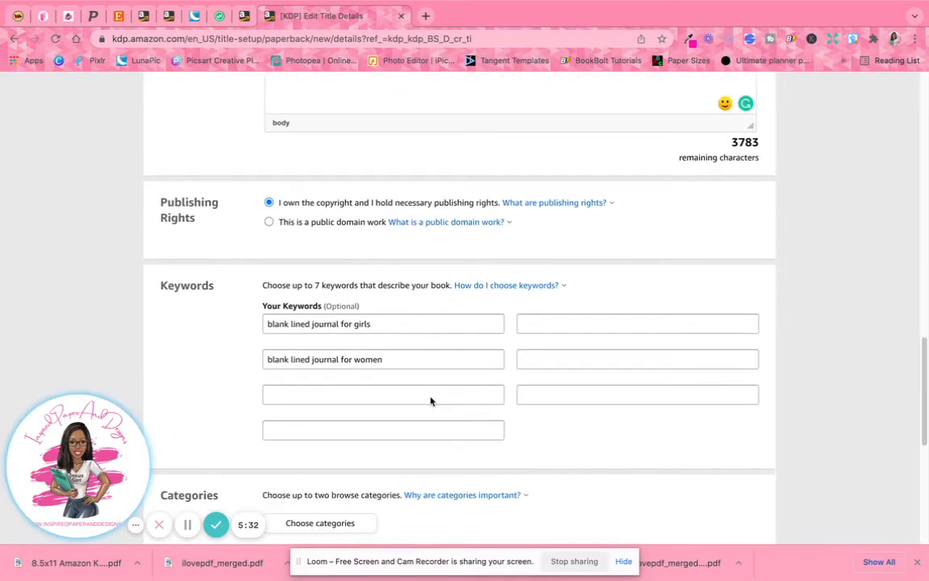
click(581, 302)
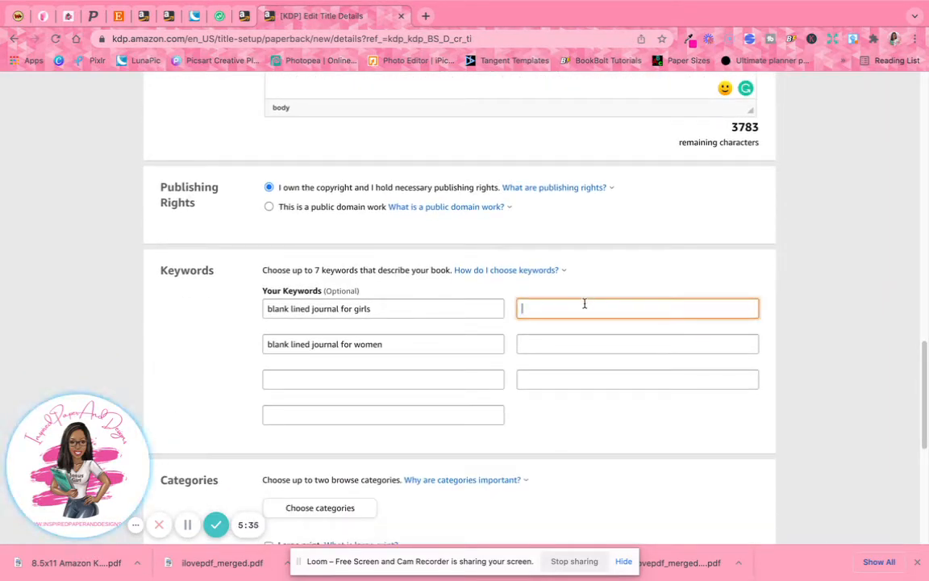
text(lined notebook)
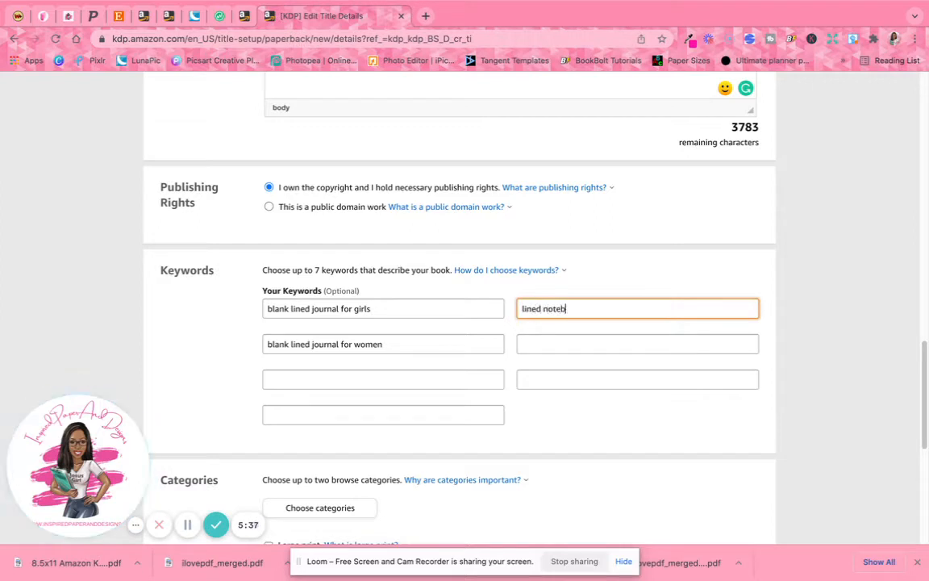
click(544, 309)
text(pape)
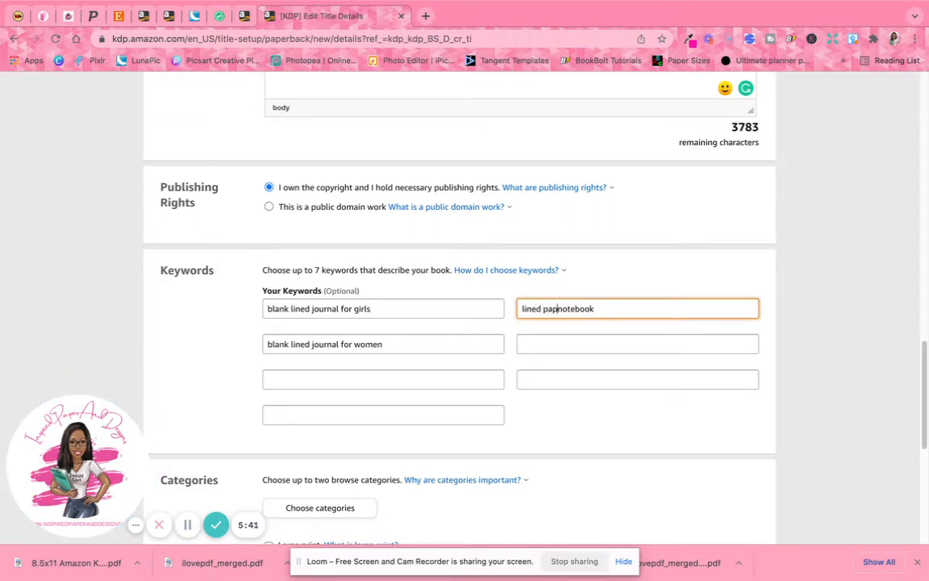
text(r)
Enter "composition book for girls" as the keyword beside "blank lined journal for women"
click(597, 348)
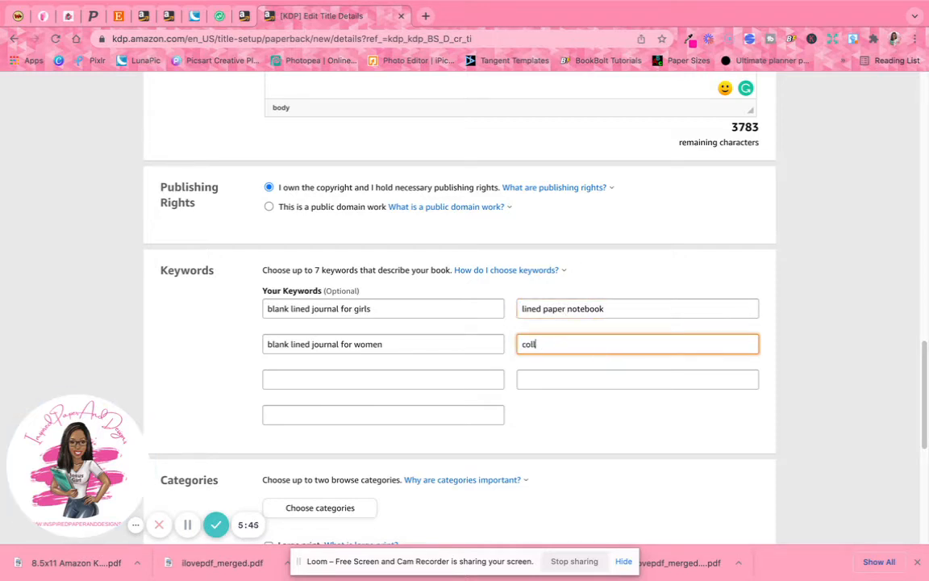
text(coll)
key(BackSpace)
key(BackSpace)
key(BackSpace)
key(BackSpace)
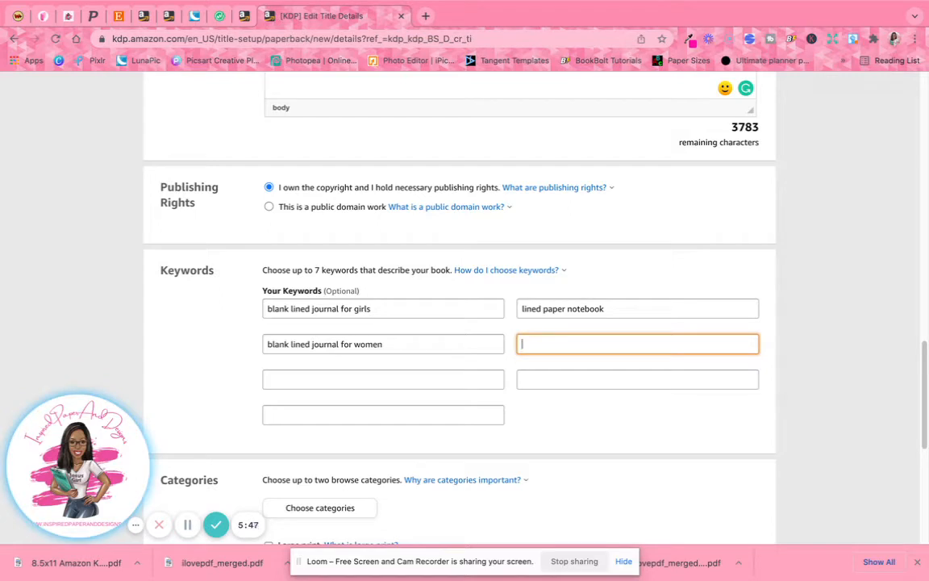
text(c)
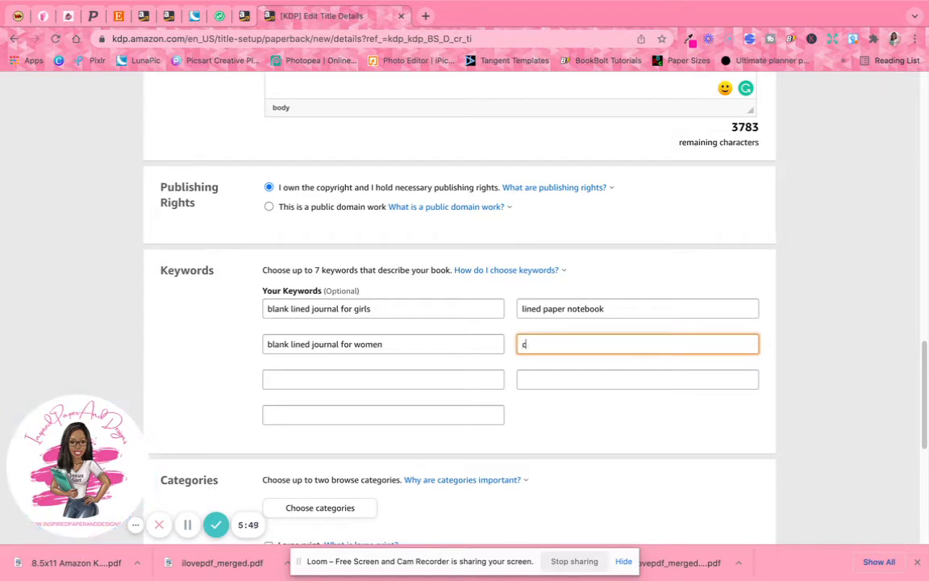
text(omposition book for girls)
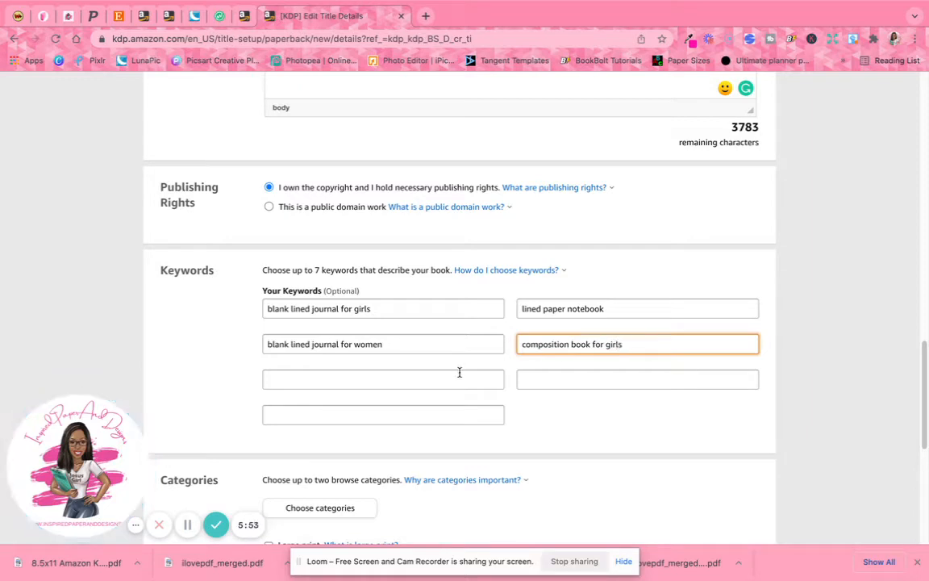
click(455, 377)
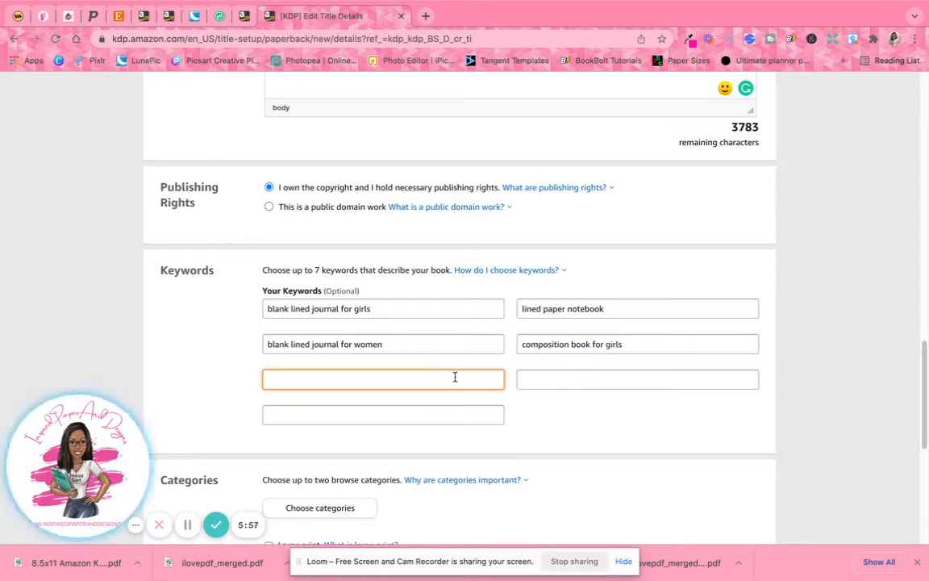
Choose Literary Collections > Diaries & Journals as the book's first browse category and save the selection
scroll(451, 368, down, 3)
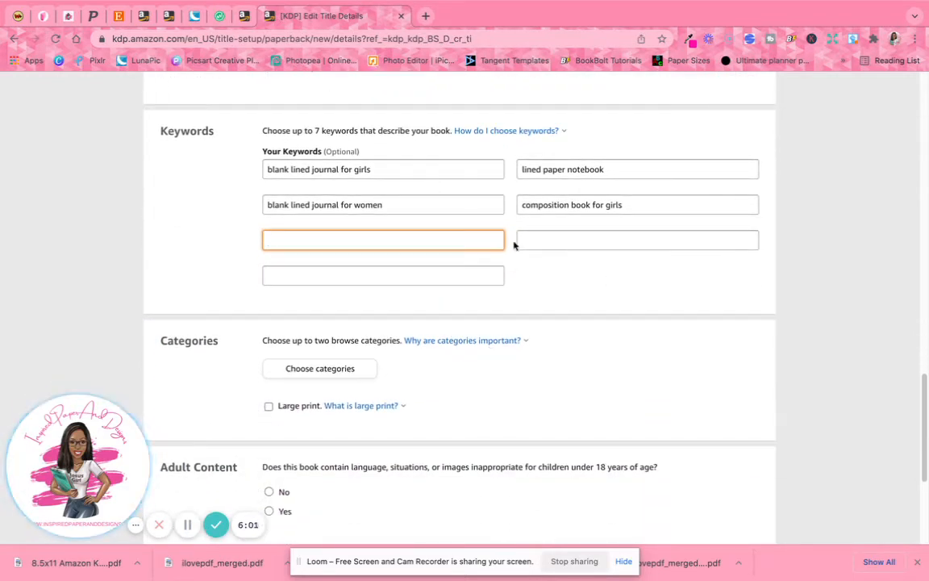
scroll(541, 240, down, 3)
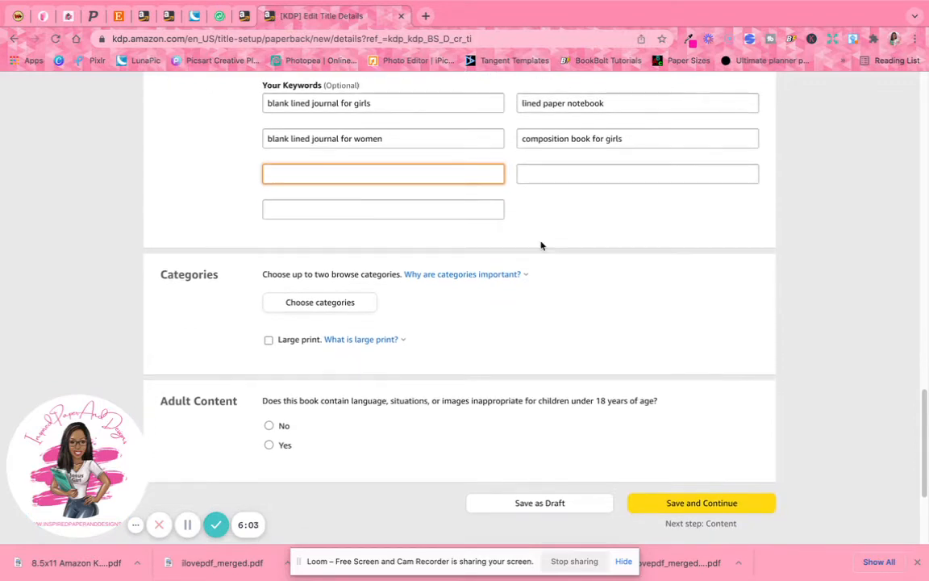
click(346, 238)
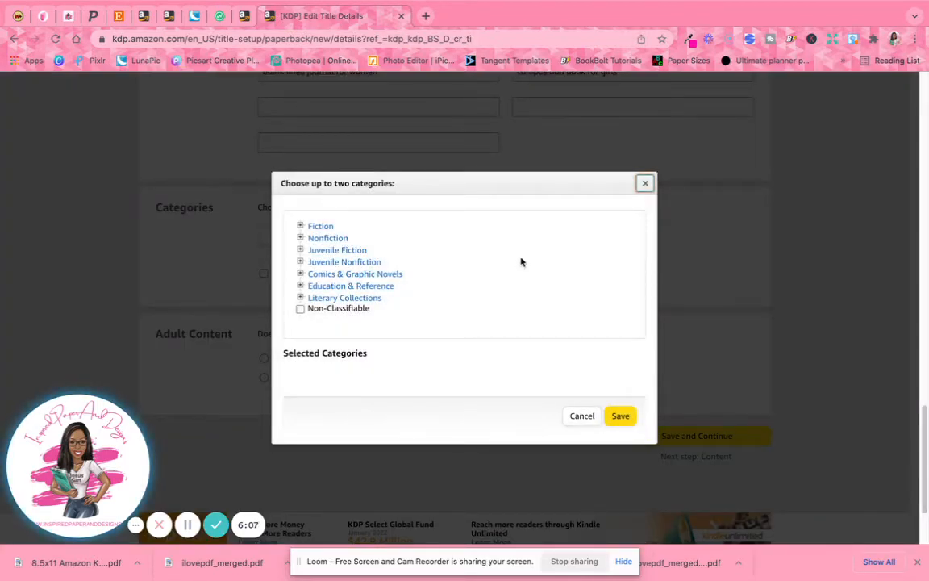
click(301, 298)
scroll(462, 316, down, 3)
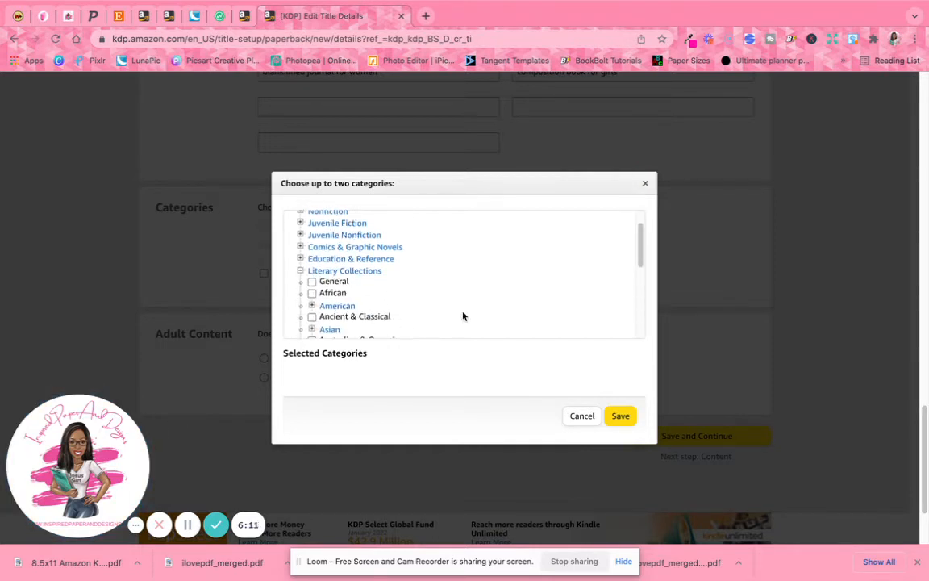
scroll(392, 288, down, 4)
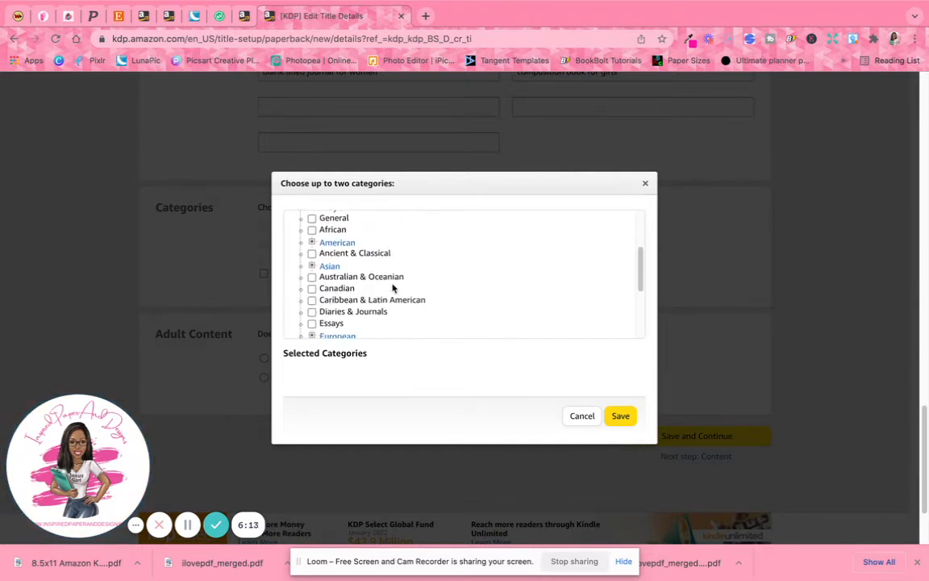
scroll(393, 288, down, 3)
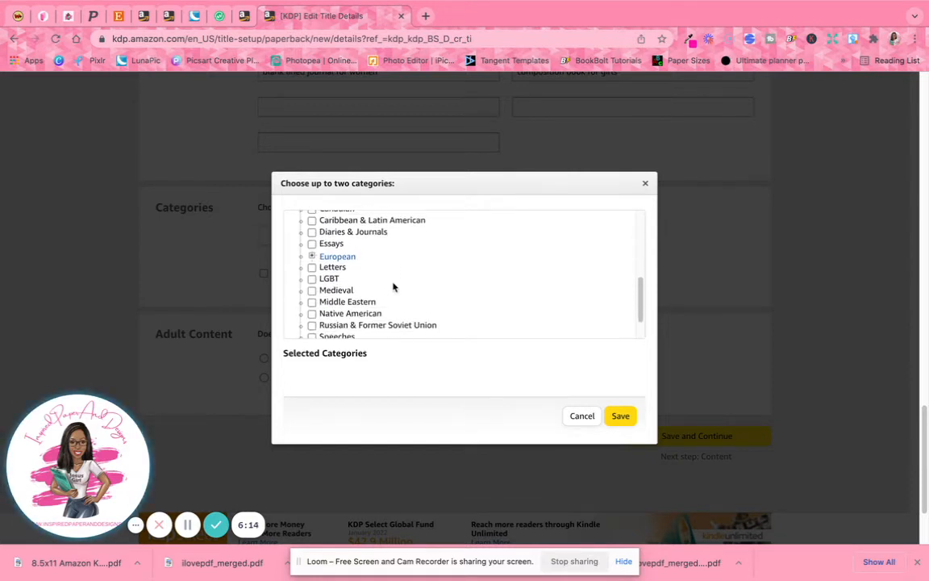
scroll(418, 288, up, 1)
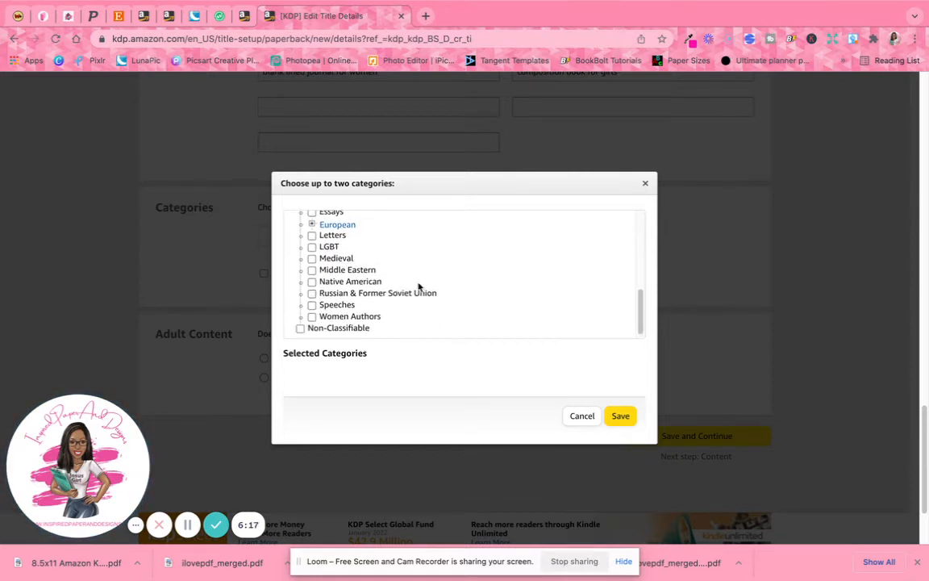
scroll(640, 312, up, 3)
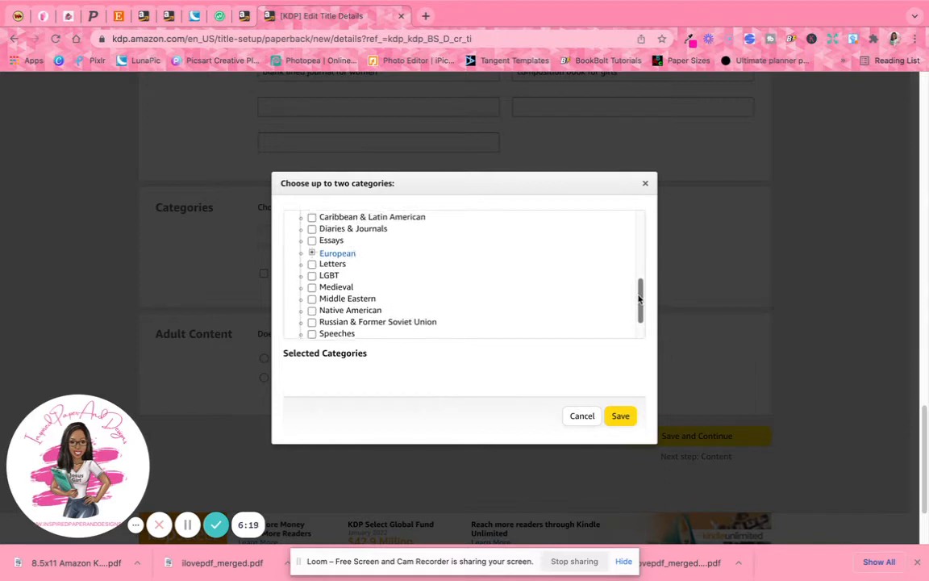
click(312, 241)
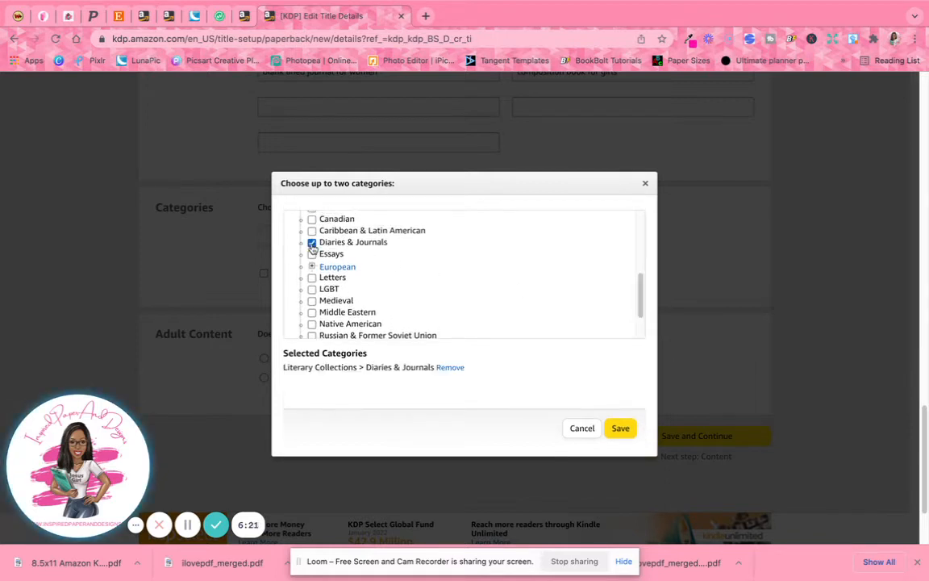
click(616, 428)
scroll(641, 290, up, 4)
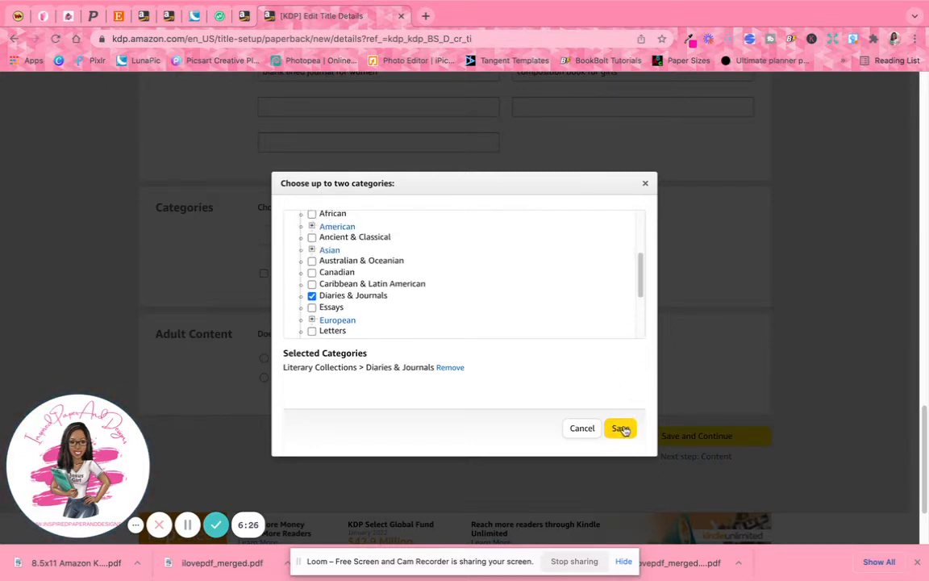
click(622, 428)
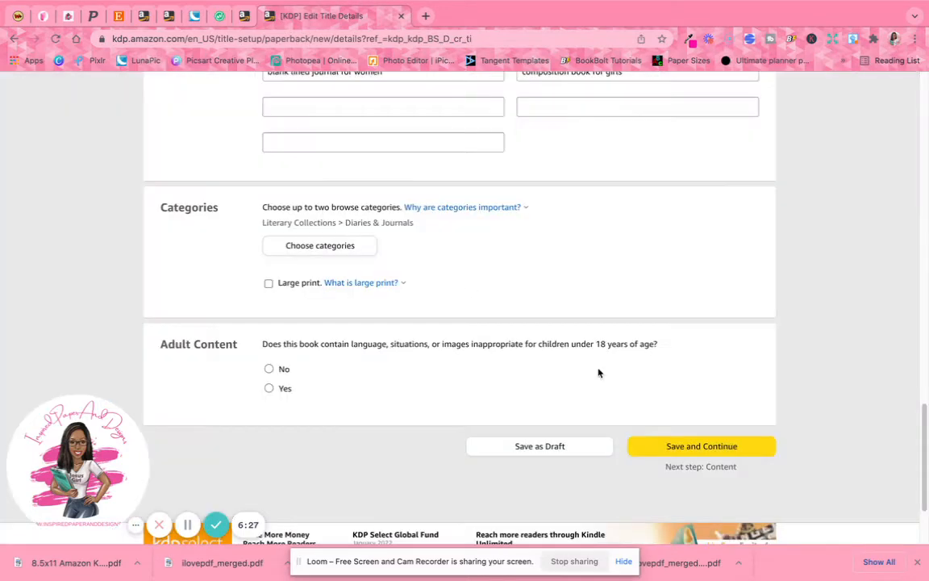
Add Juvenile Nonfiction > Girls & Women as the second browse category and save the selection
click(328, 251)
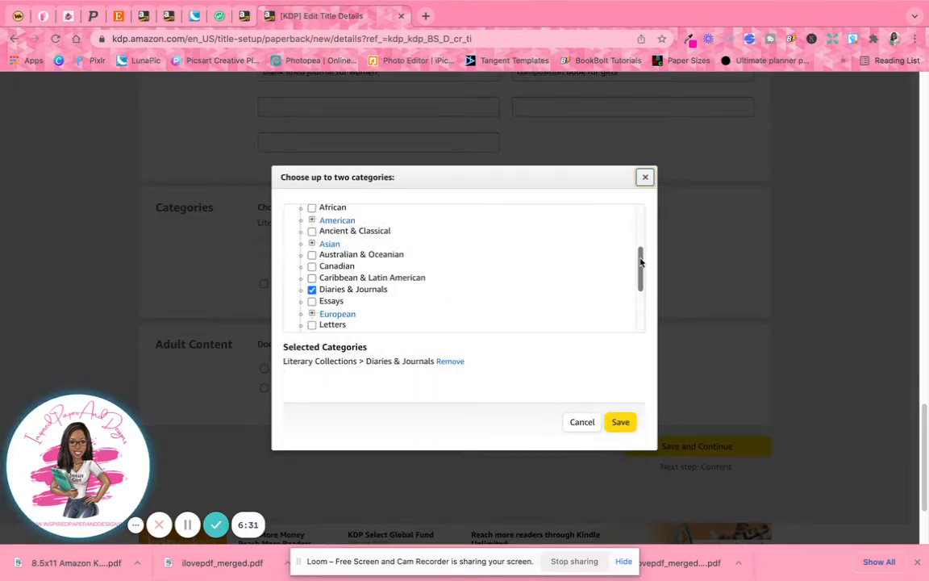
drag(641, 260, 641, 220)
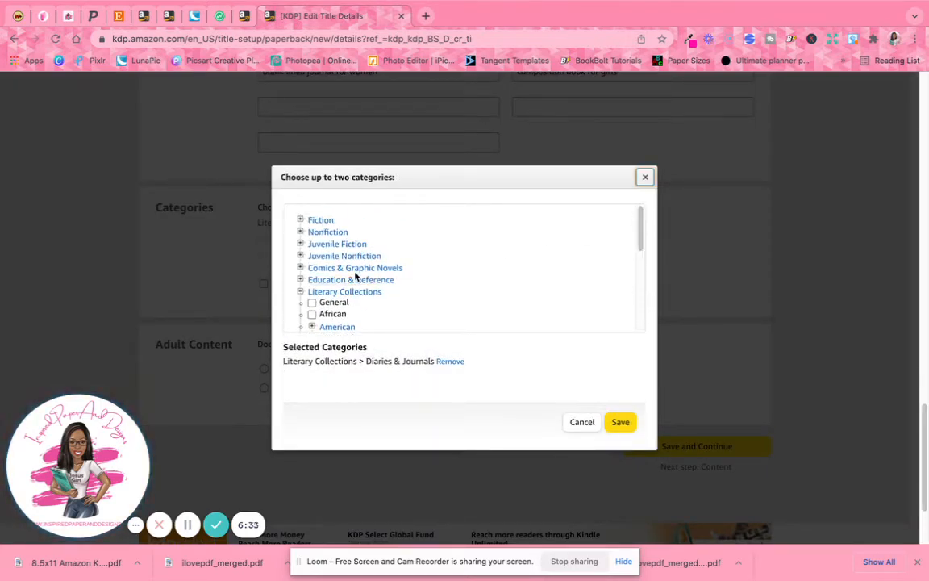
scroll(378, 300, down, 2)
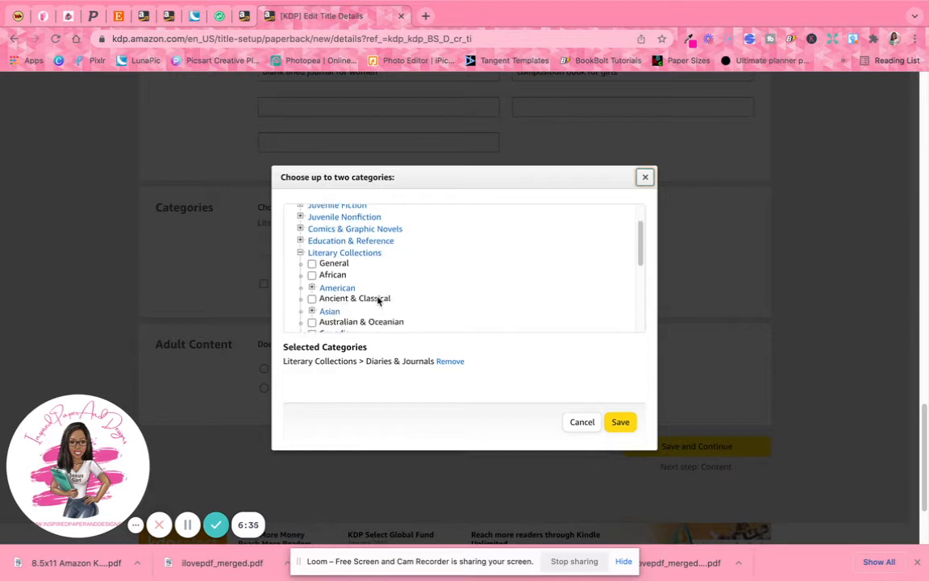
scroll(378, 300, down, 6)
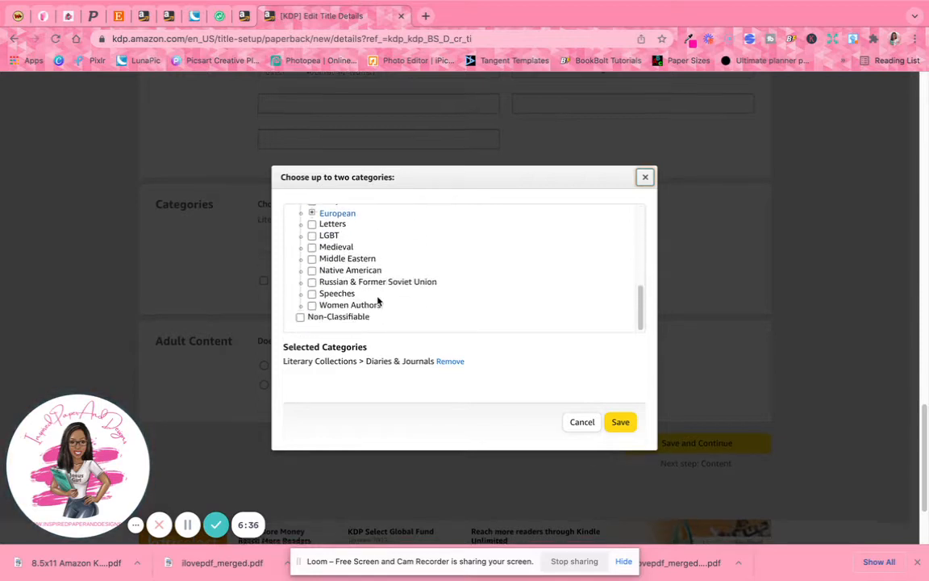
scroll(377, 301, up, 2)
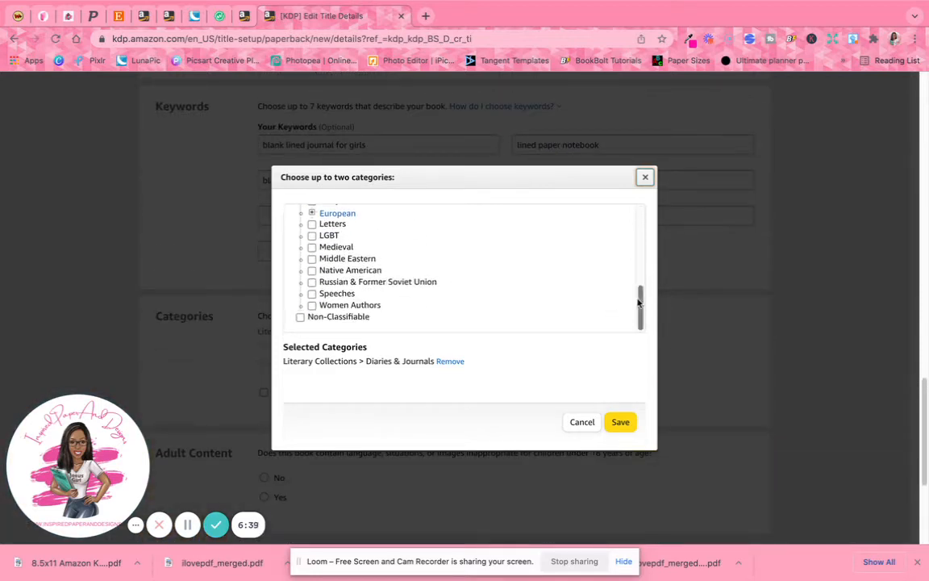
drag(641, 293, 641, 222)
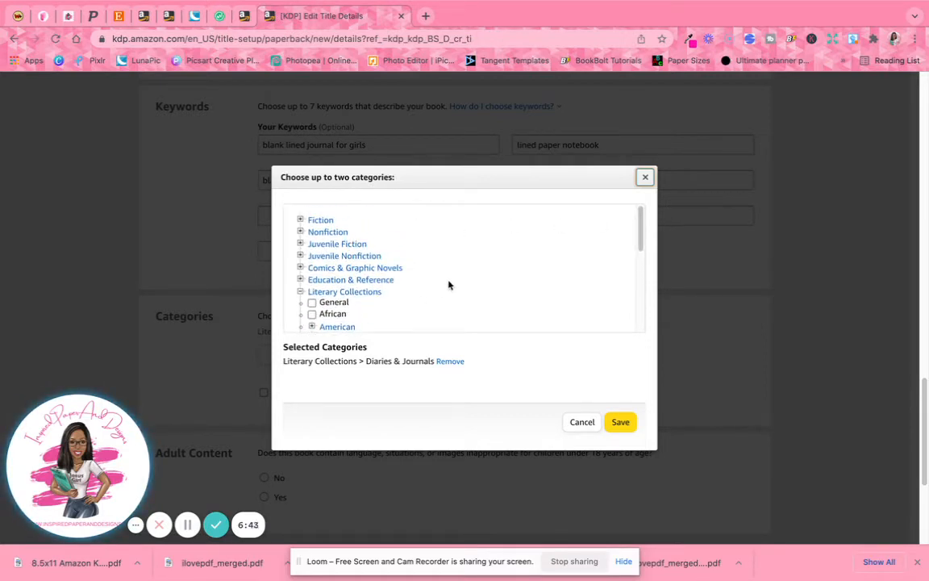
click(300, 256)
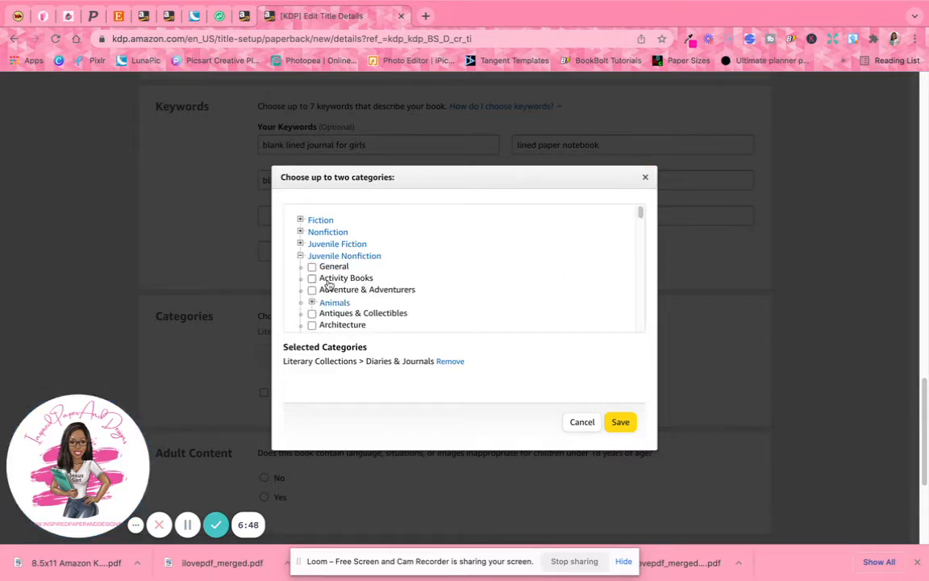
drag(640, 214, 631, 252)
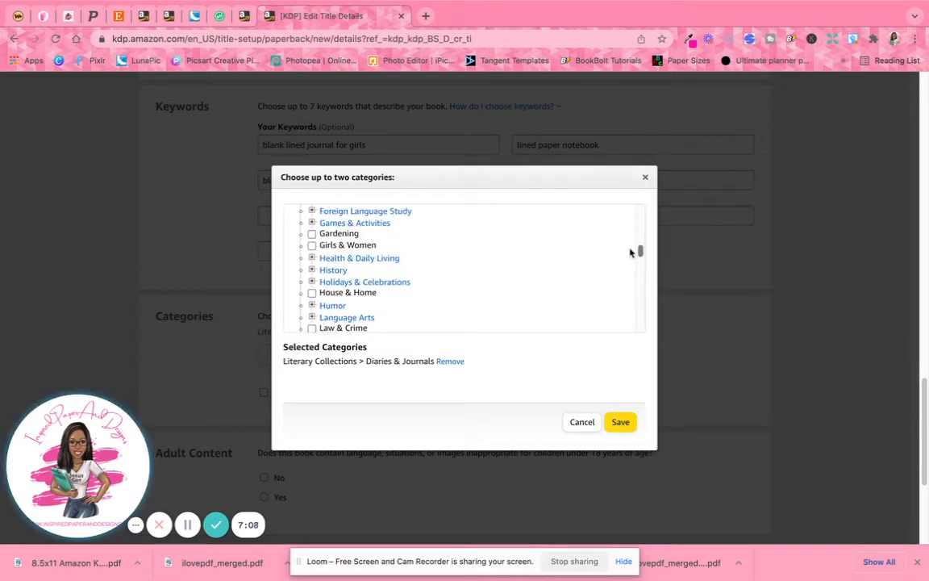
click(312, 246)
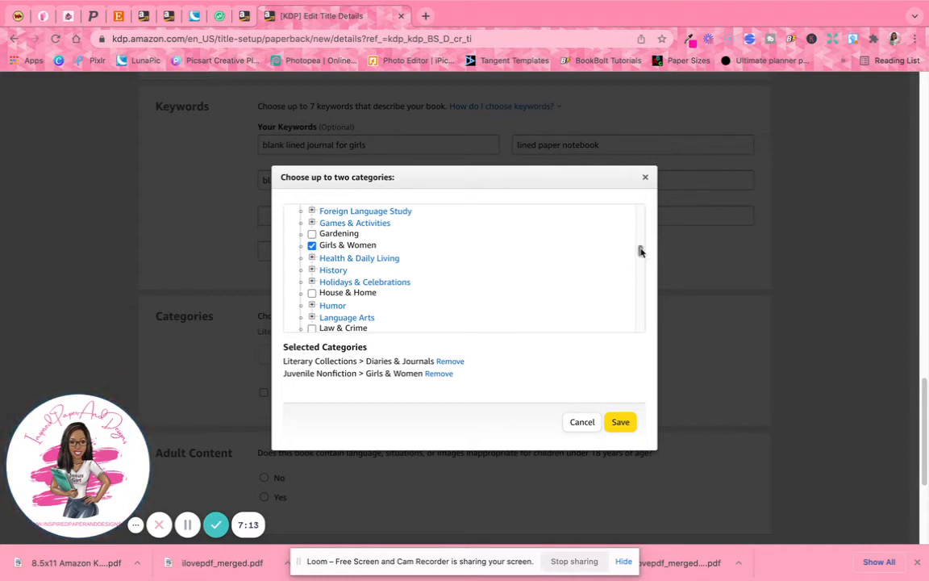
mouse_move(640, 251)
mouse_down()
mouse_move(640, 221)
mouse_move(630, 331)
mouse_move(626, 300)
mouse_up()
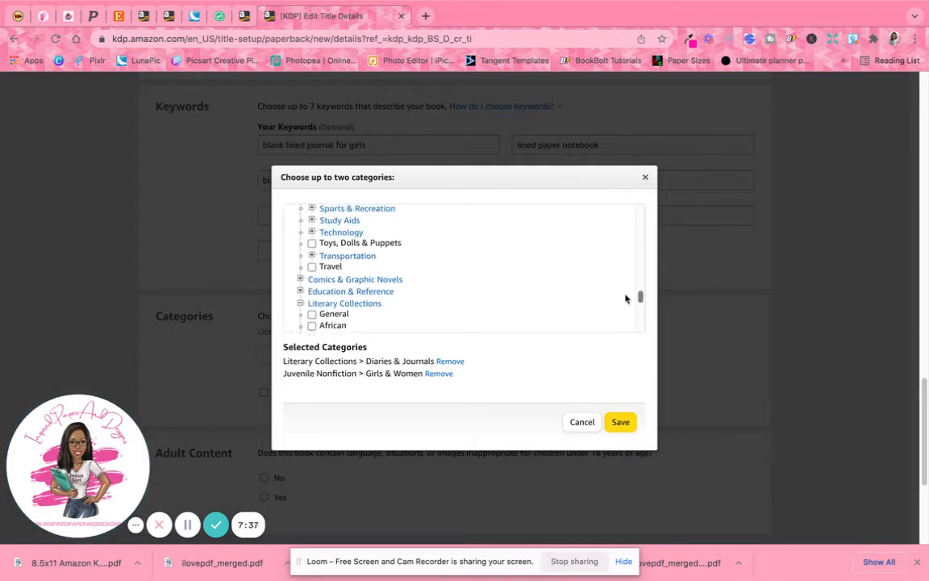
click(617, 423)
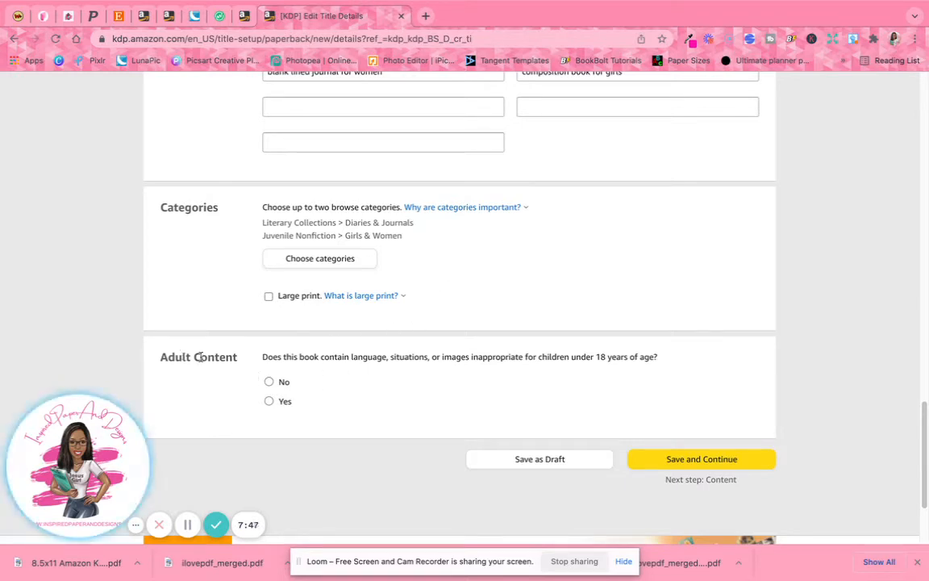
Save the paperback details and continue to the print options of the Paperback Content stage
click(708, 460)
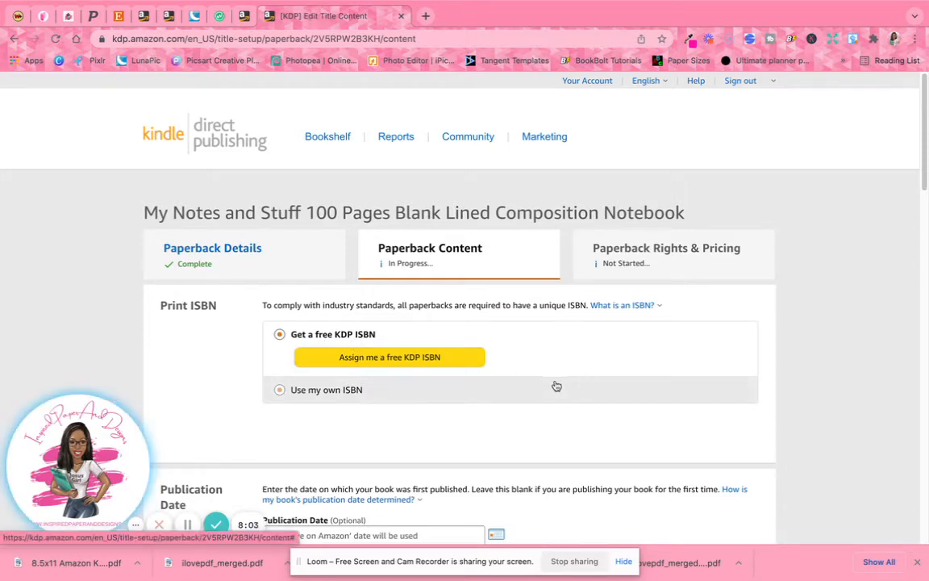
scroll(555, 386, down, 7)
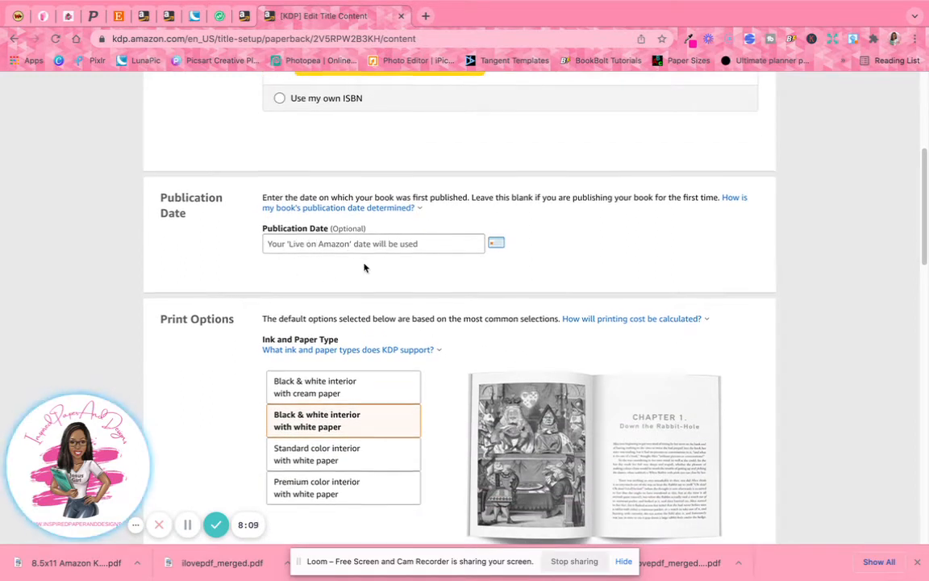
scroll(364, 268, down, 3)
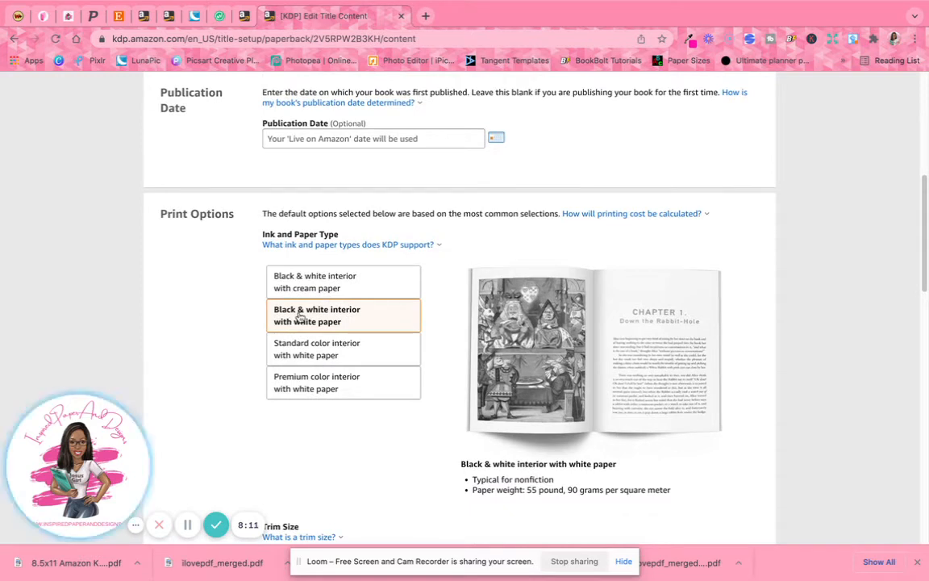
Set the paperback's trim size to 8.5 x 11 in
scroll(365, 320, down, 1)
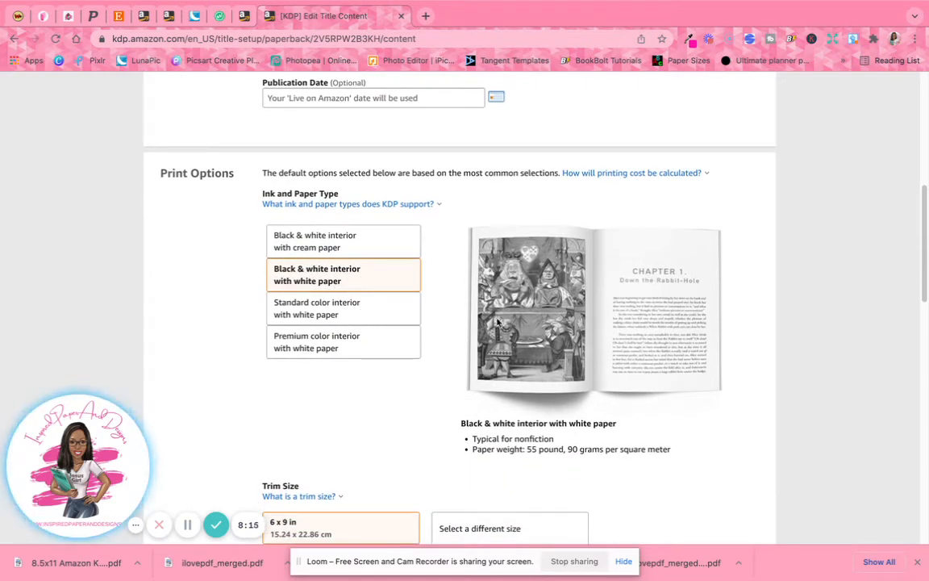
scroll(359, 429, down, 1)
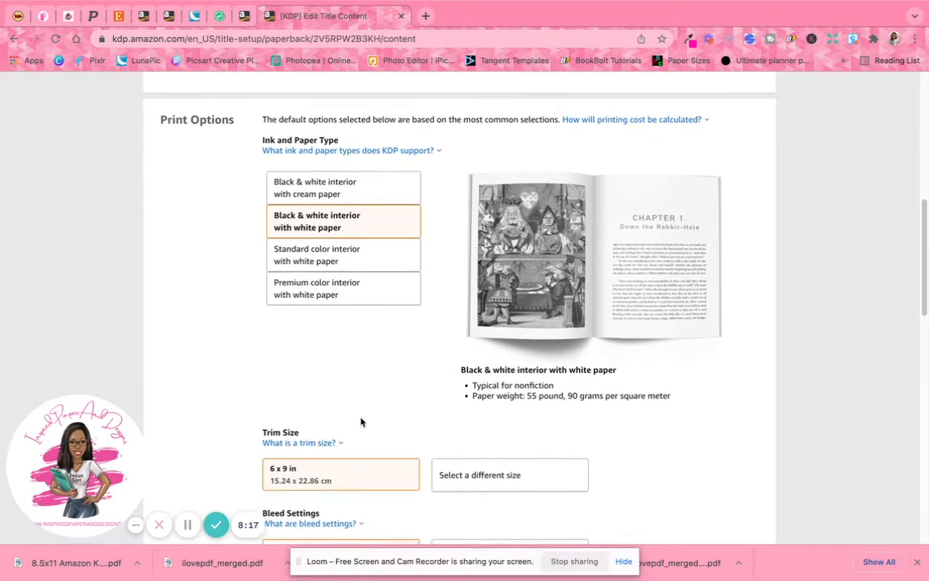
scroll(371, 387, down, 3)
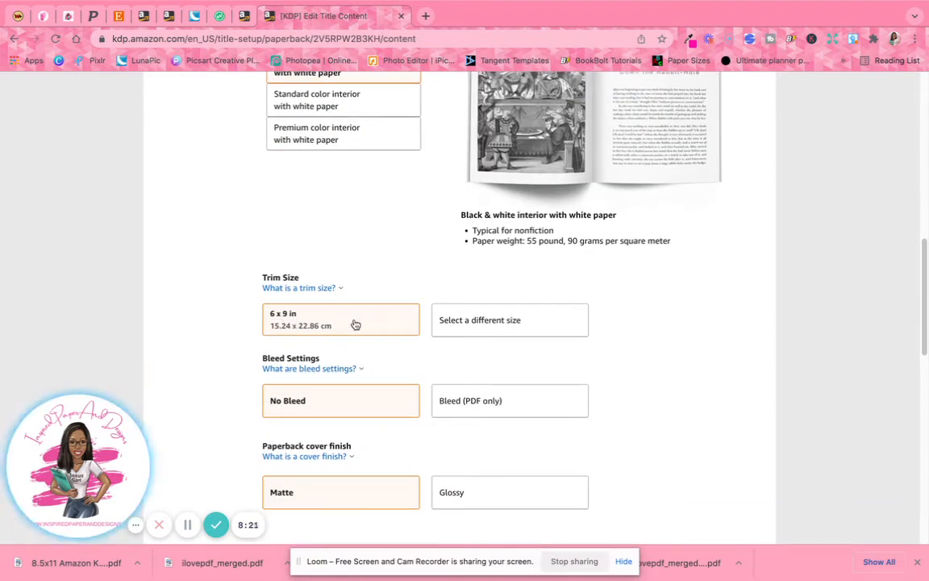
click(498, 321)
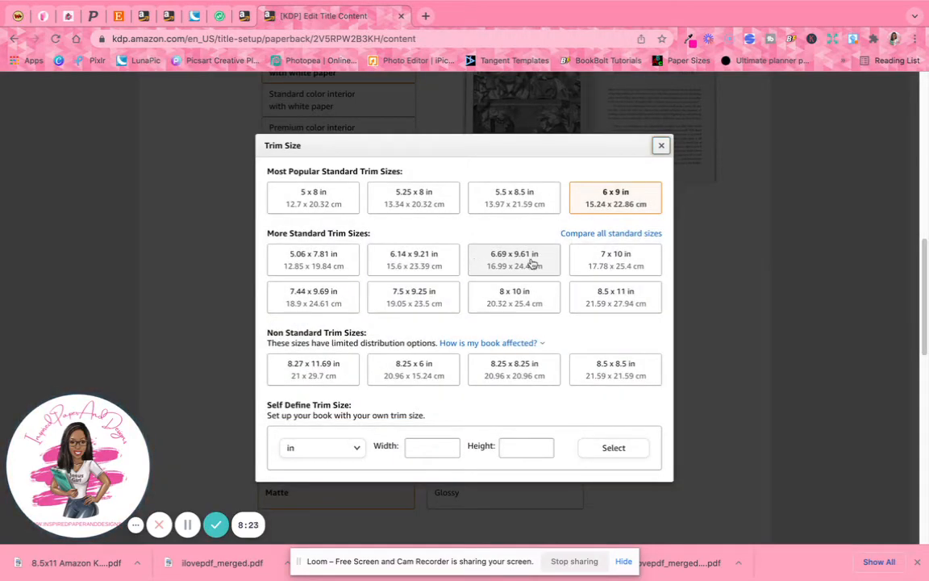
click(610, 300)
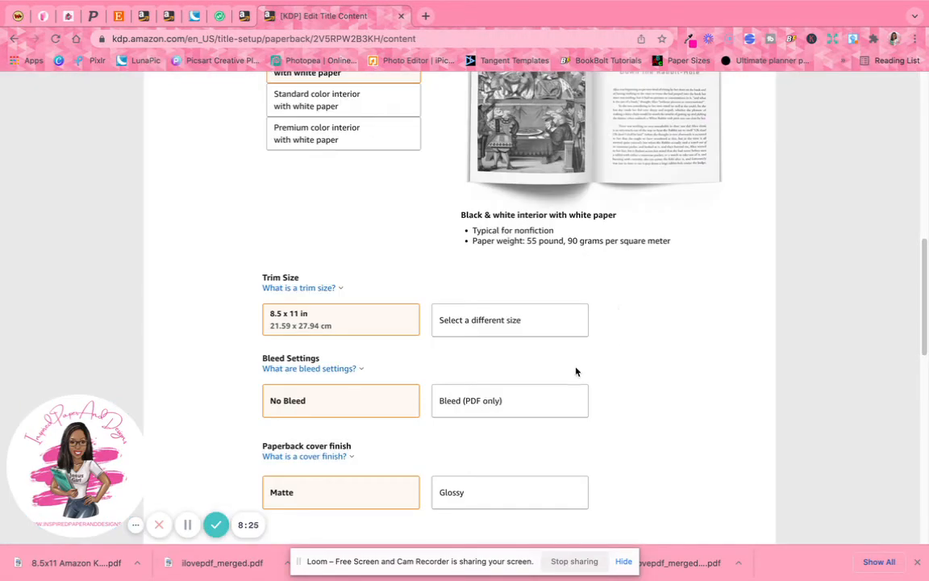
Set the bleed setting to Bleed (PDF only) and the paperback cover finish to Glossy
click(467, 408)
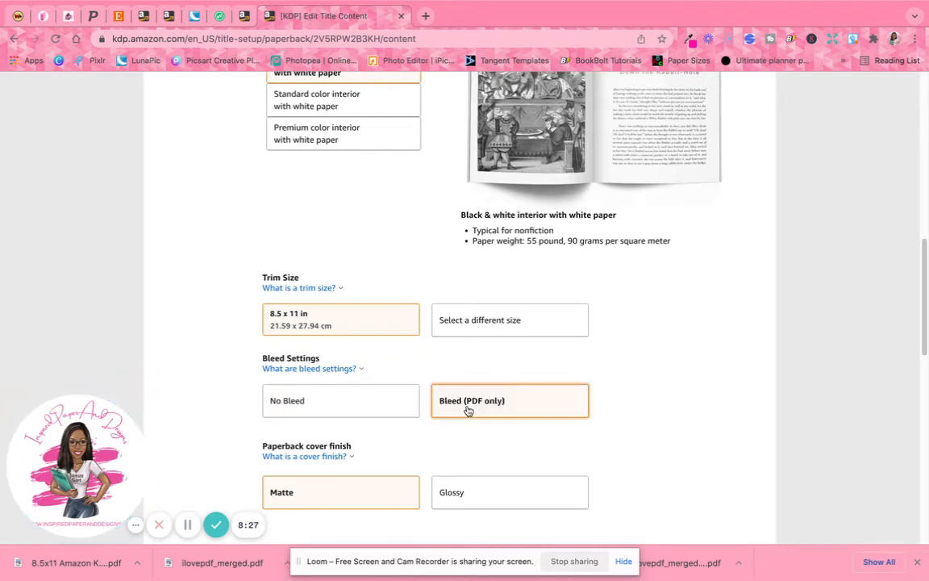
scroll(374, 357, down, 3)
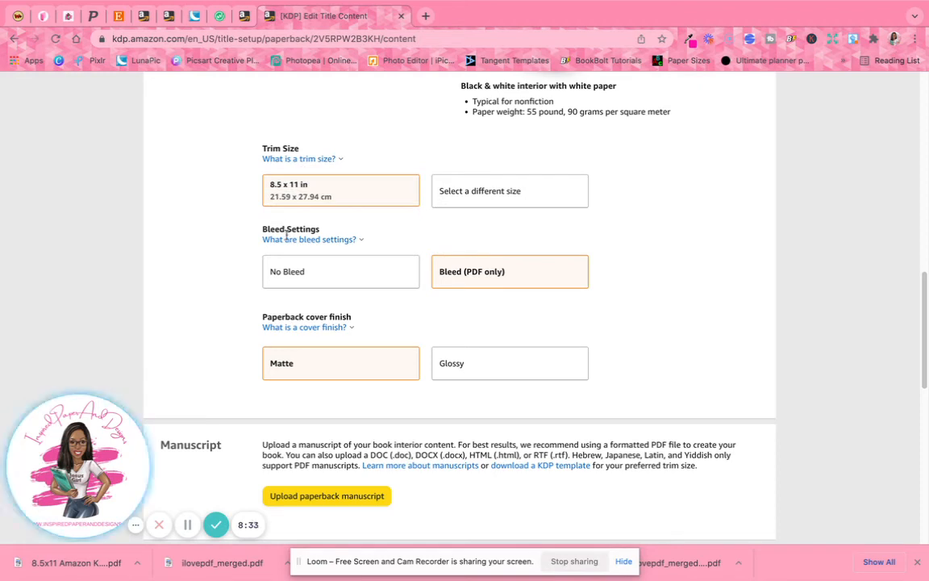
click(474, 367)
Upload ilovepdf_merged.pdf from Downloads as the paperback manuscript
scroll(652, 360, down, 3)
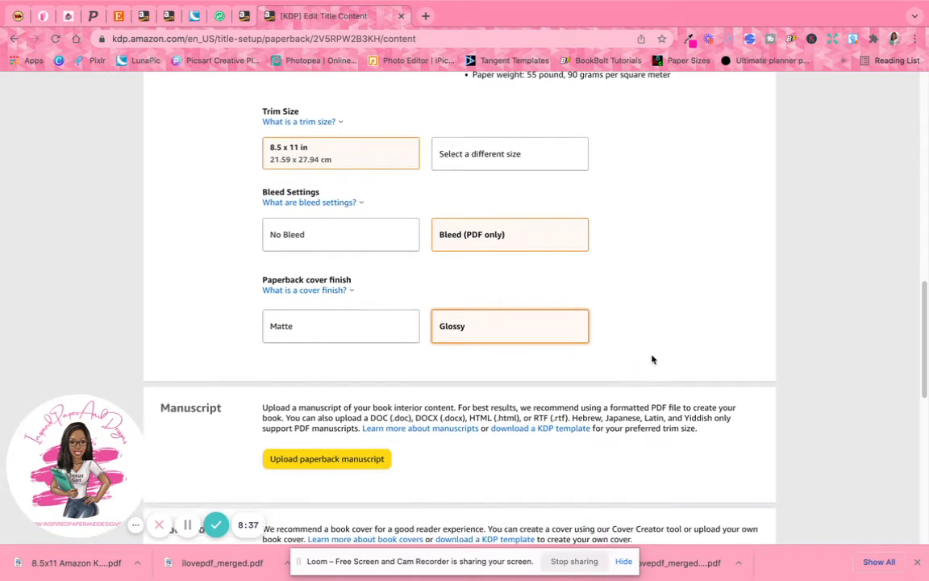
scroll(403, 361, down, 1)
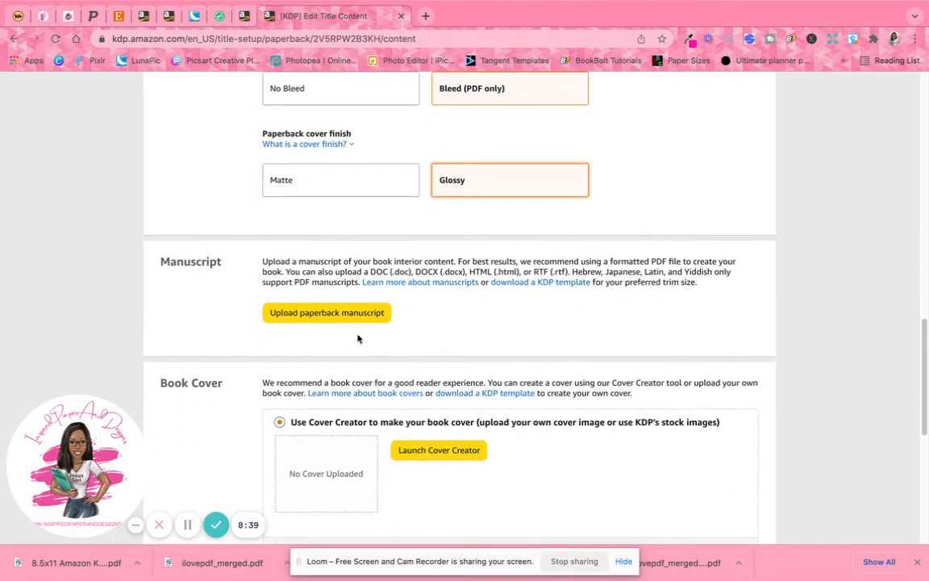
click(325, 314)
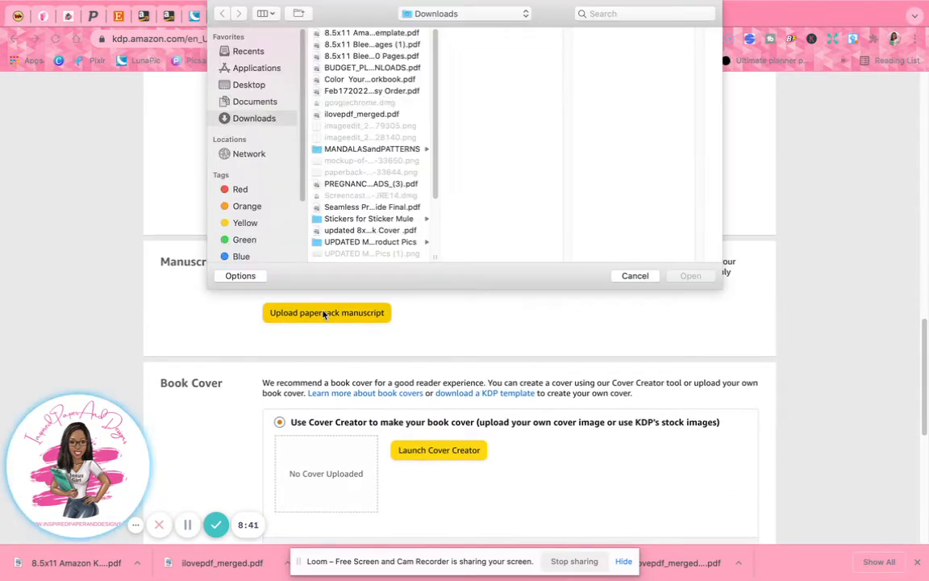
double_click(378, 114)
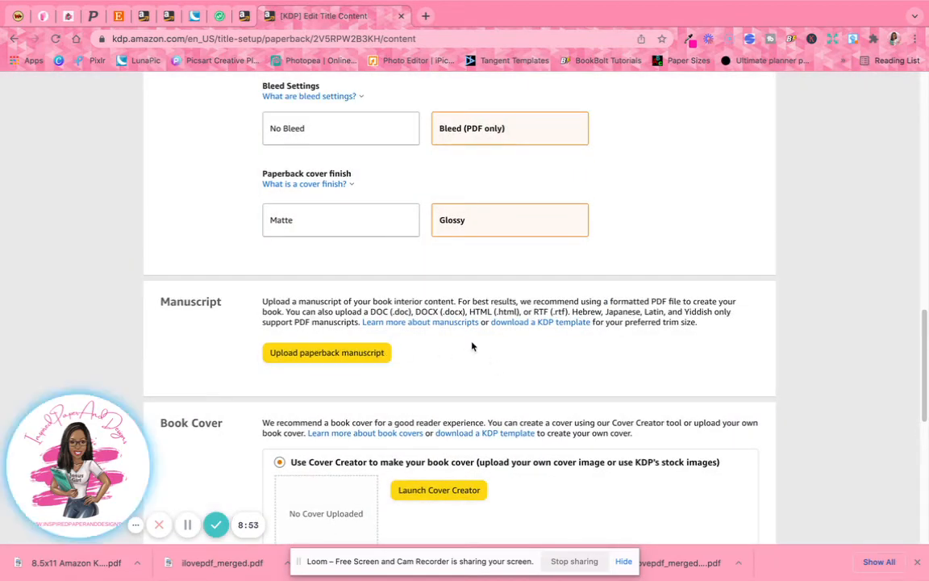
Choose to upload an existing print-ready cover and upload 8.5x11 Amazon KDP Cover Template.pdf from Downloads
scroll(471, 350, down, 2)
scroll(471, 350, down, 2)
scroll(591, 429, down, 2)
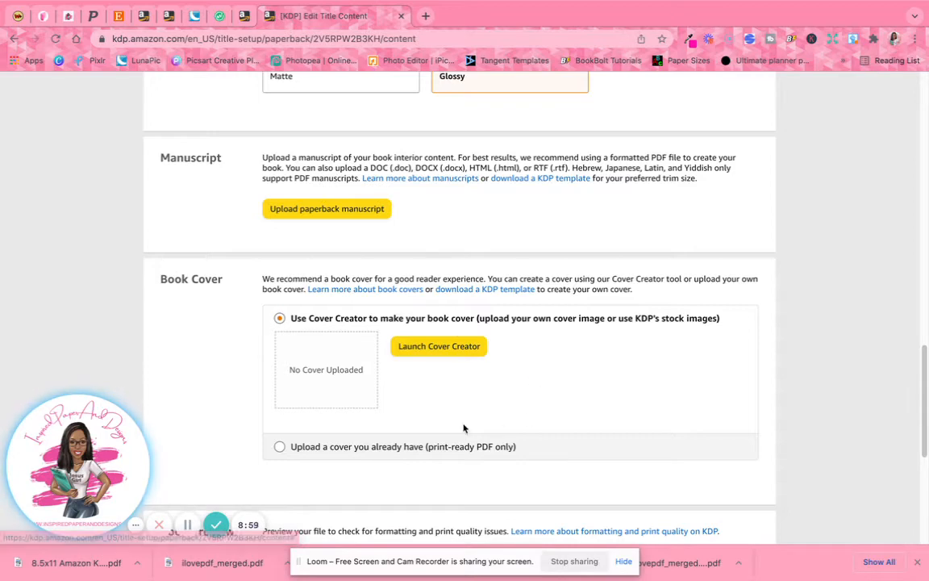
click(279, 524)
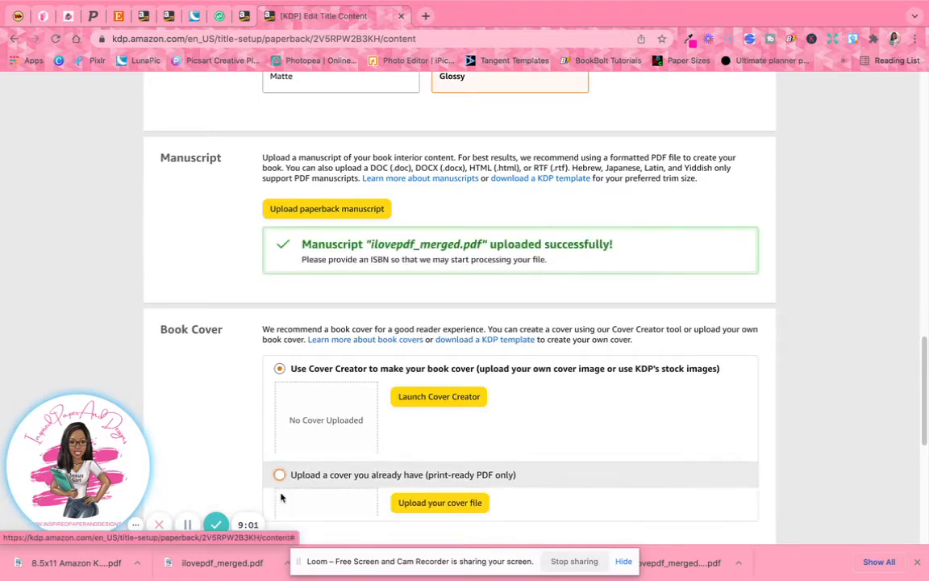
scroll(589, 411, down, 3)
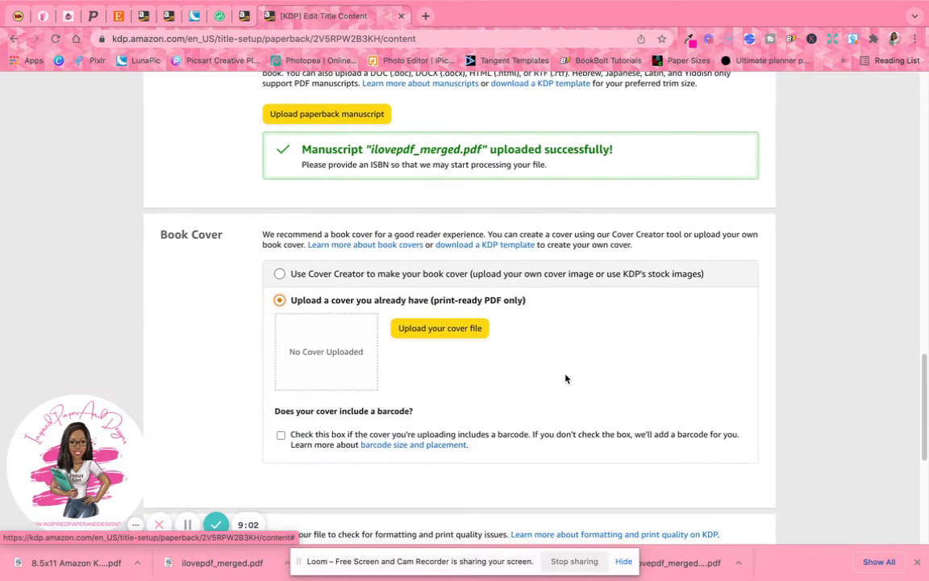
click(427, 329)
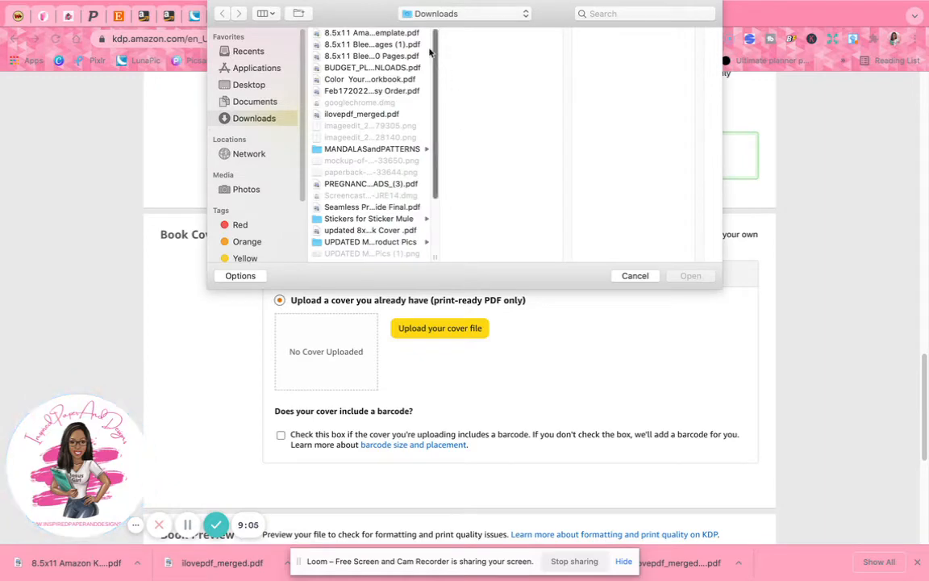
click(372, 33)
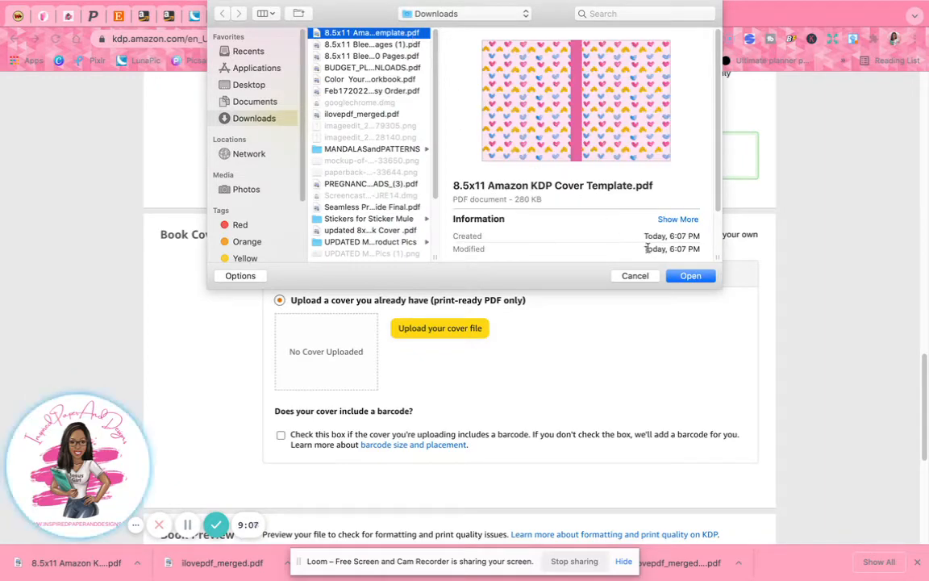
click(691, 276)
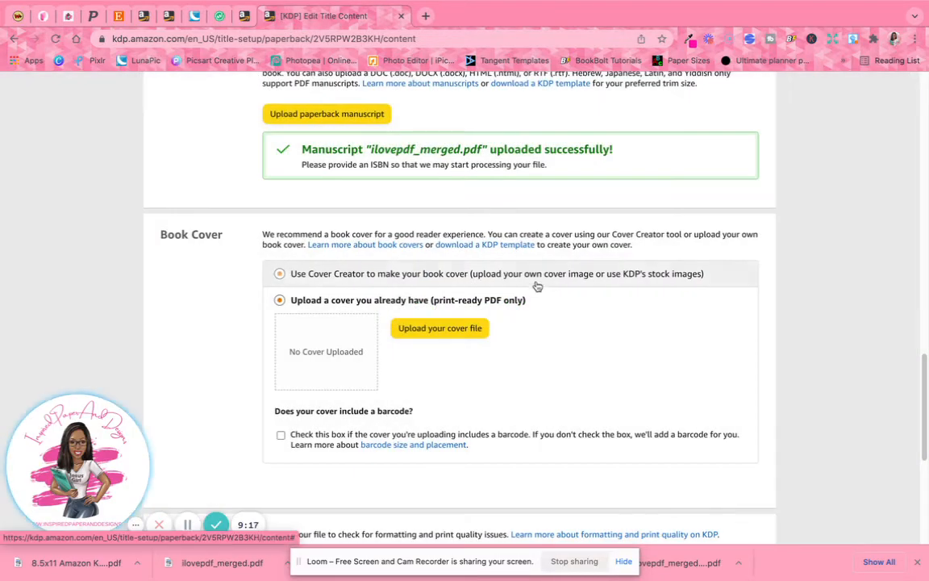
Assign a free KDP ISBN to the paperback
scroll(537, 284, up, 10)
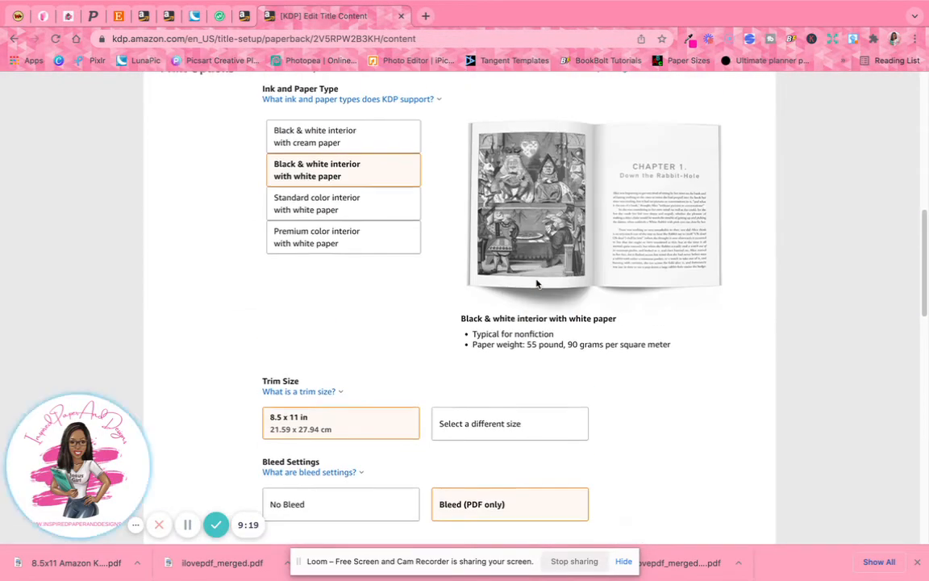
scroll(537, 284, up, 5)
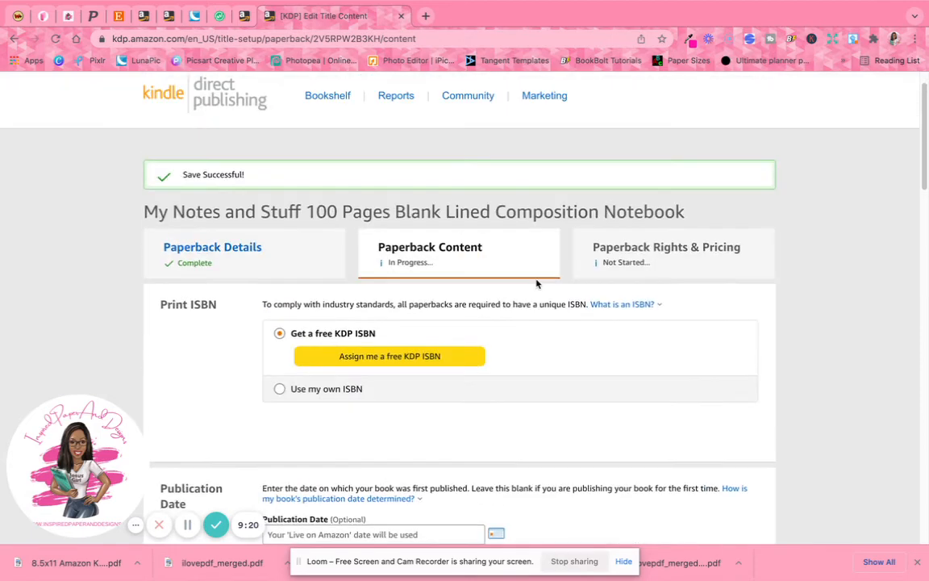
click(386, 356)
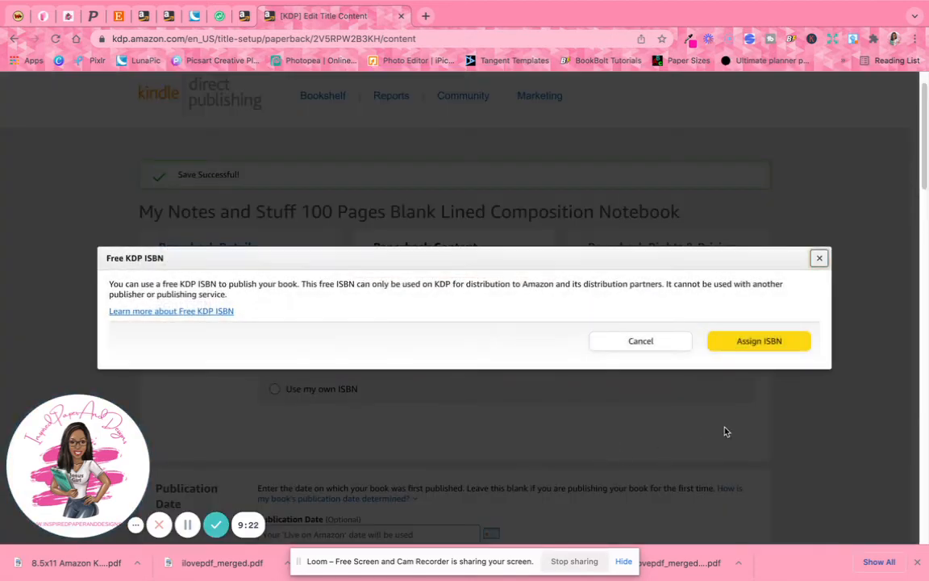
click(762, 350)
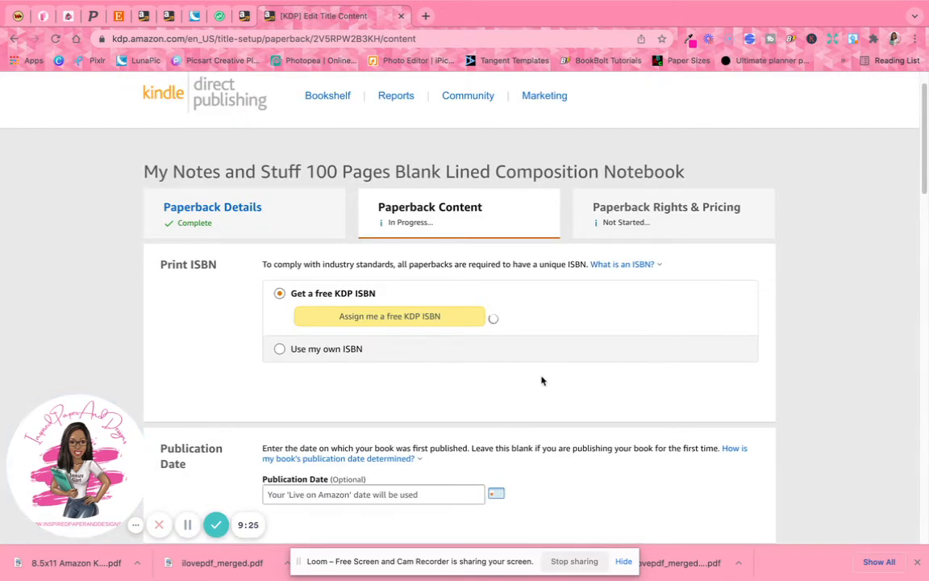
Launch the print previewer for the uploaded manuscript and cover, and read the errors in its quality check
scroll(475, 396, down, 10)
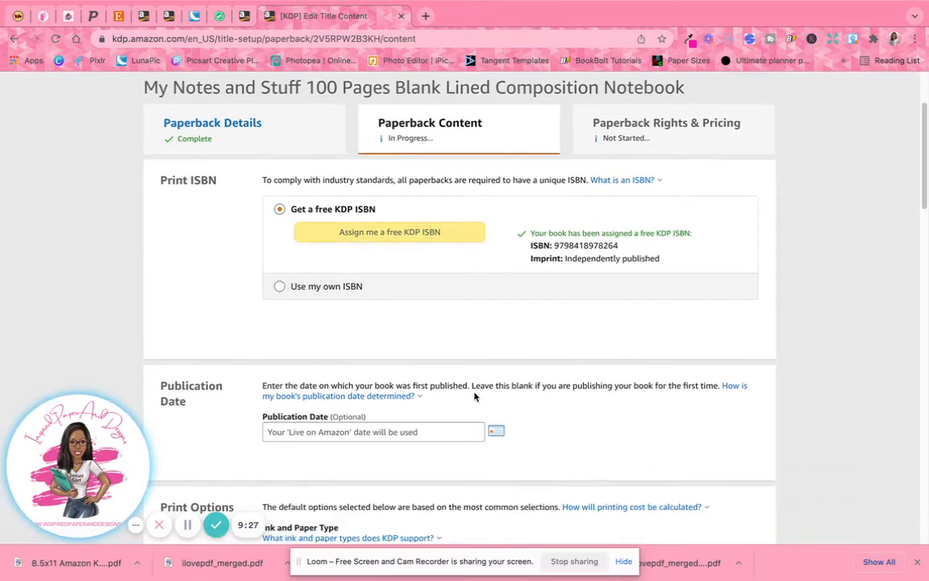
scroll(475, 396, down, 5)
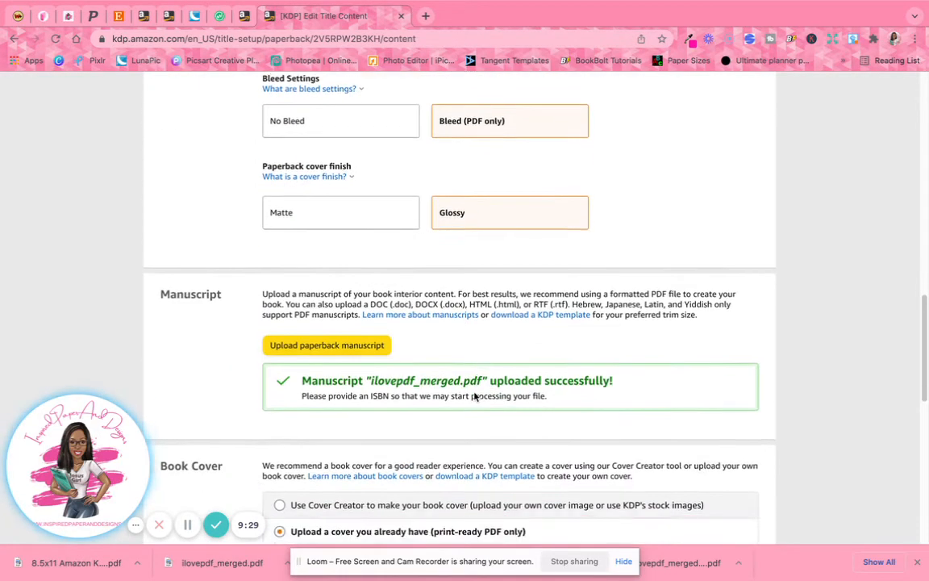
scroll(503, 396, down, 3)
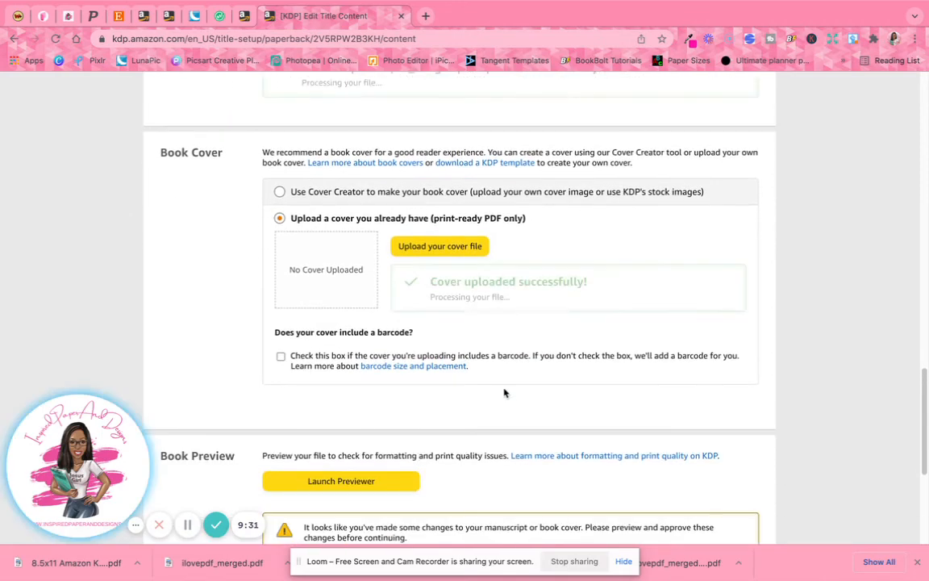
scroll(514, 335, down, 2)
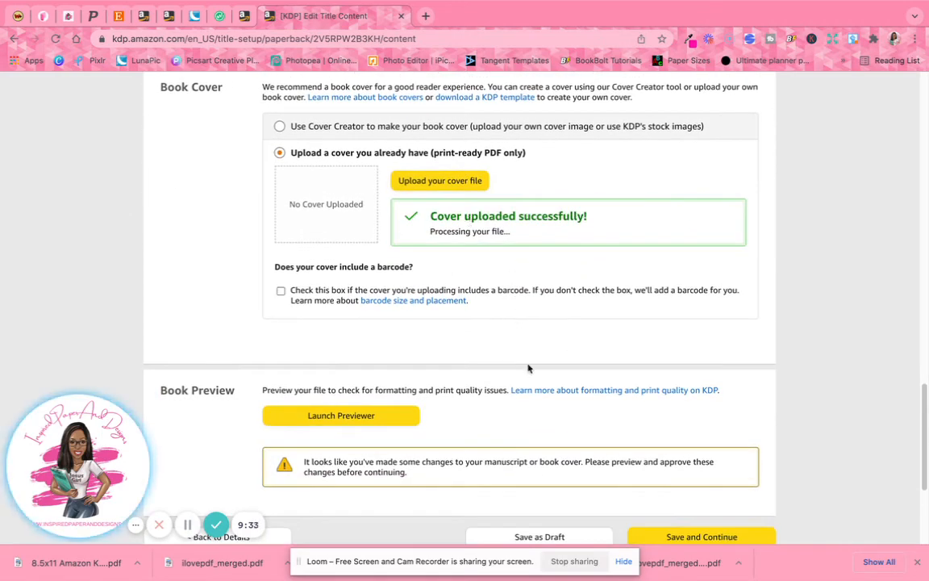
scroll(521, 360, down, 2)
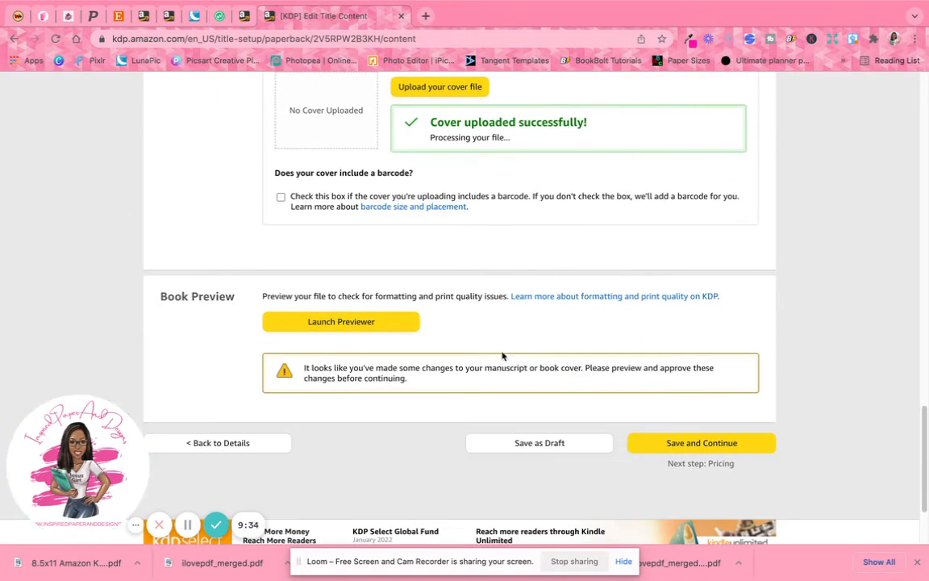
click(329, 321)
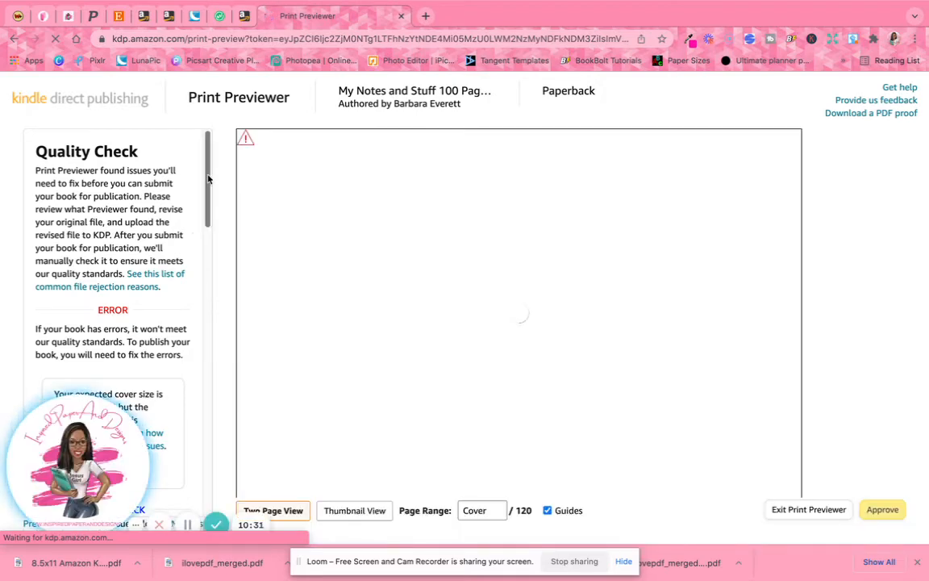
drag(208, 179, 208, 188)
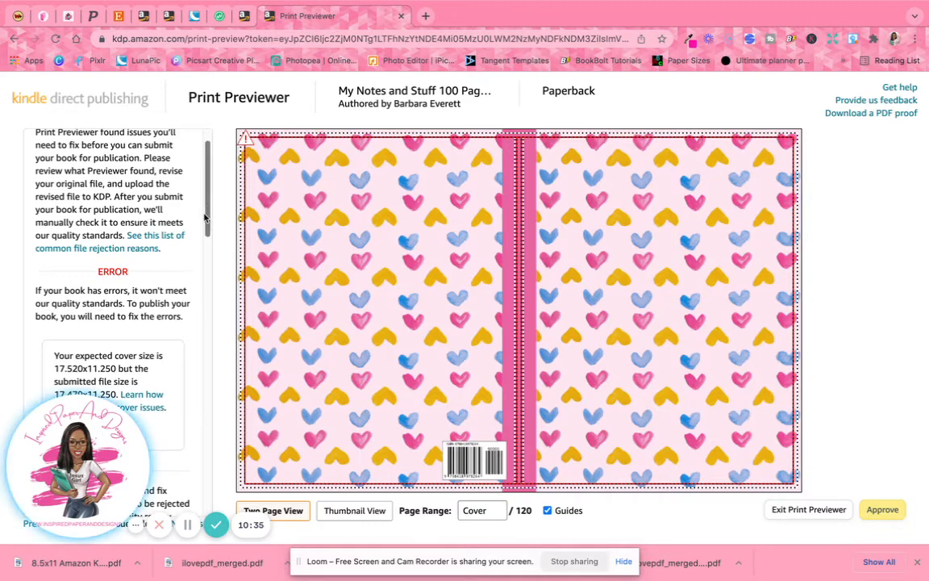
scroll(197, 234, down, 3)
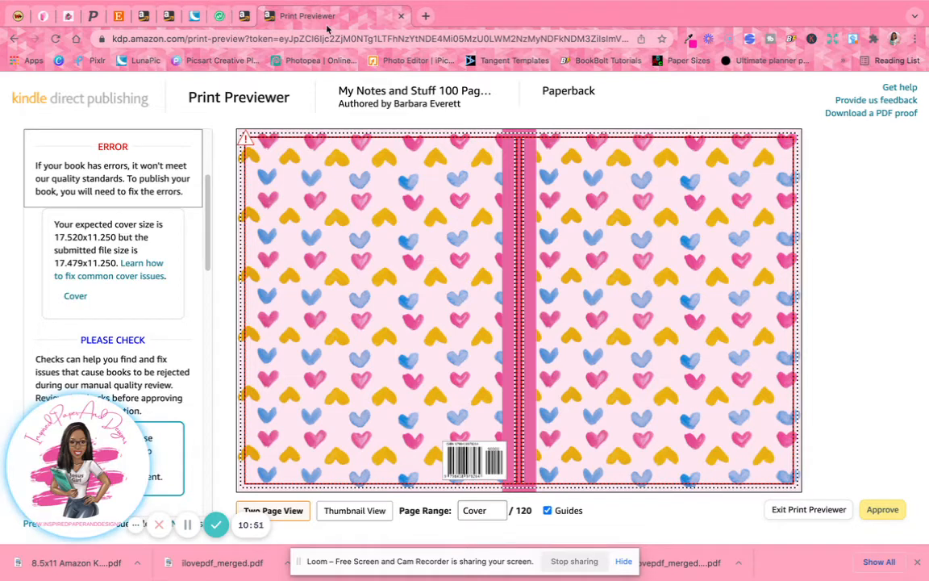
Open the 8.5x11 Amazon KDP Cover Template design in Canva in a new tab, and return to the print previewer's cover size error
click(426, 17)
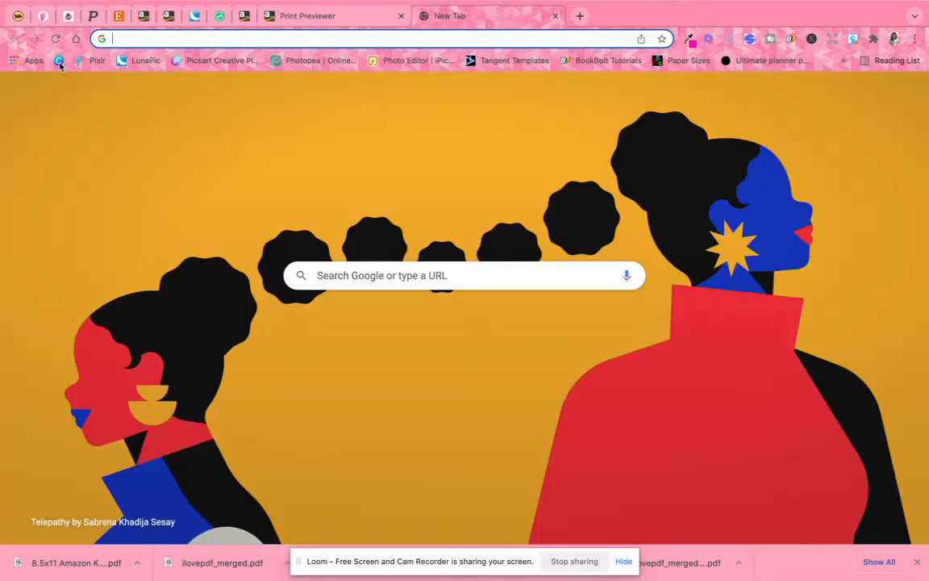
click(60, 62)
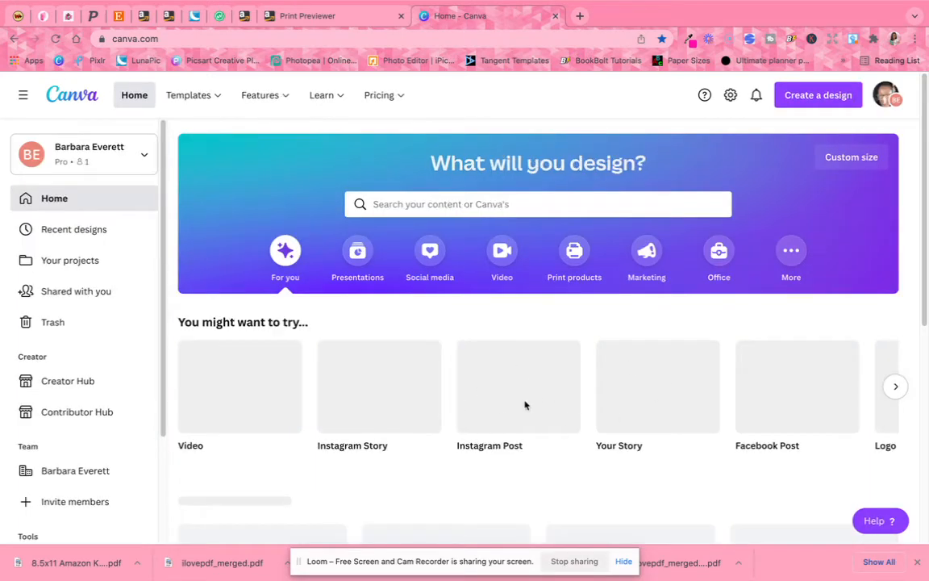
scroll(516, 387, down, 2)
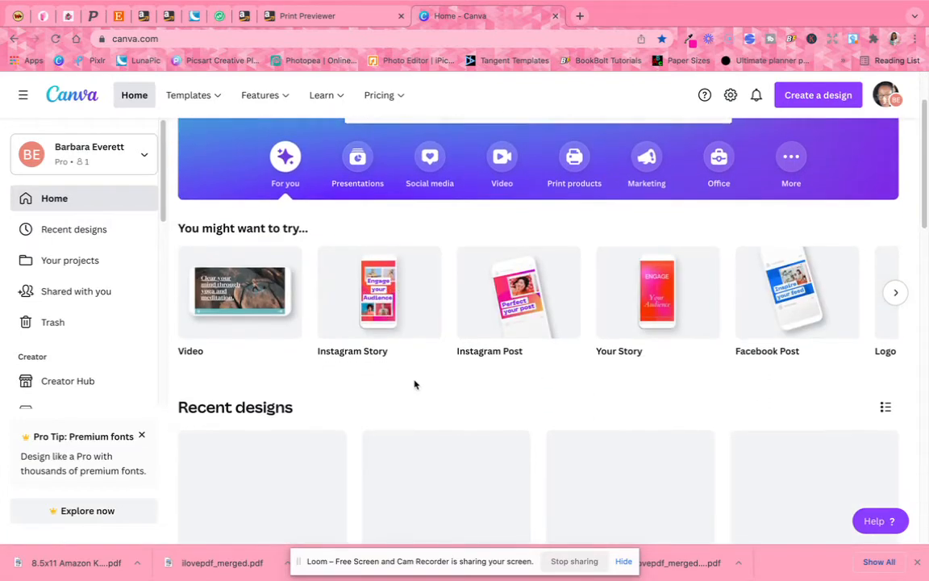
scroll(415, 384, down, 2)
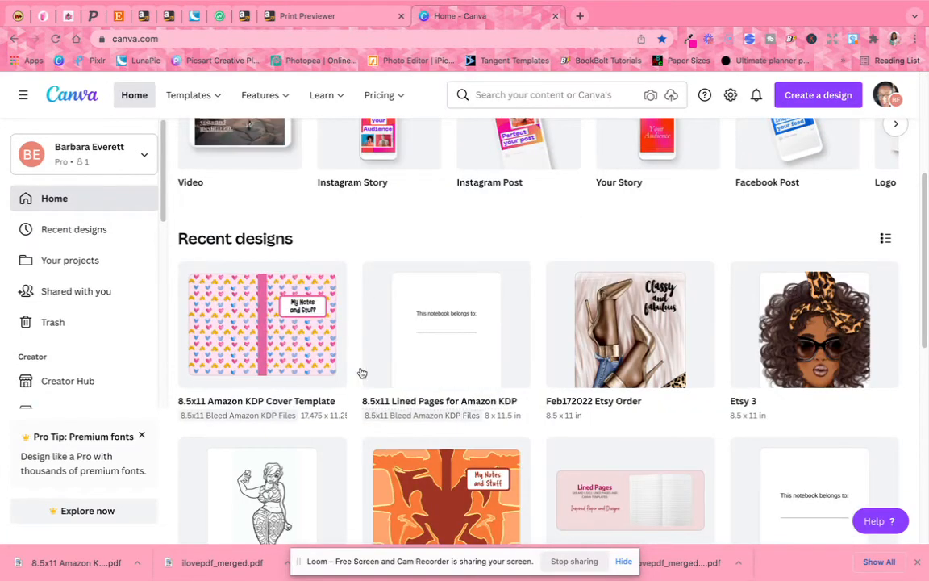
click(307, 344)
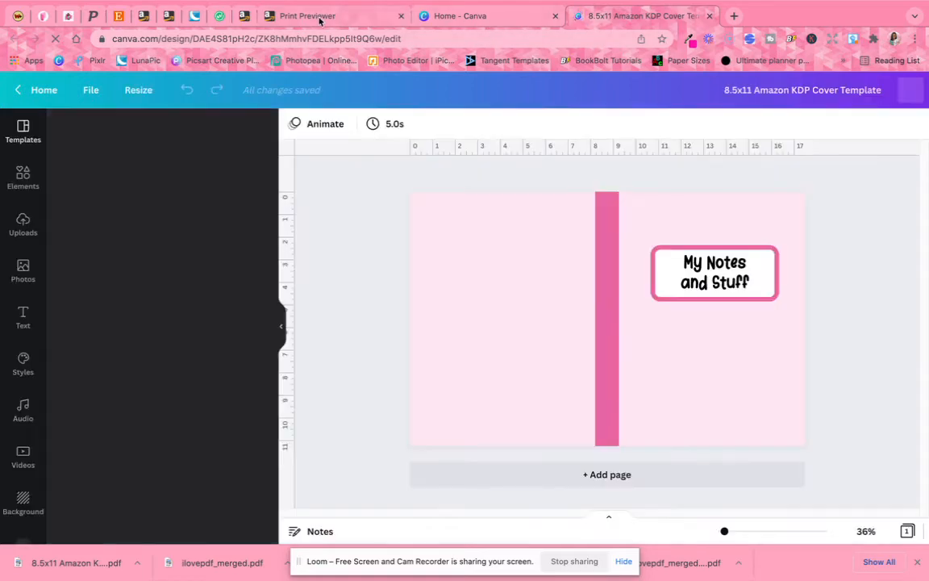
click(319, 17)
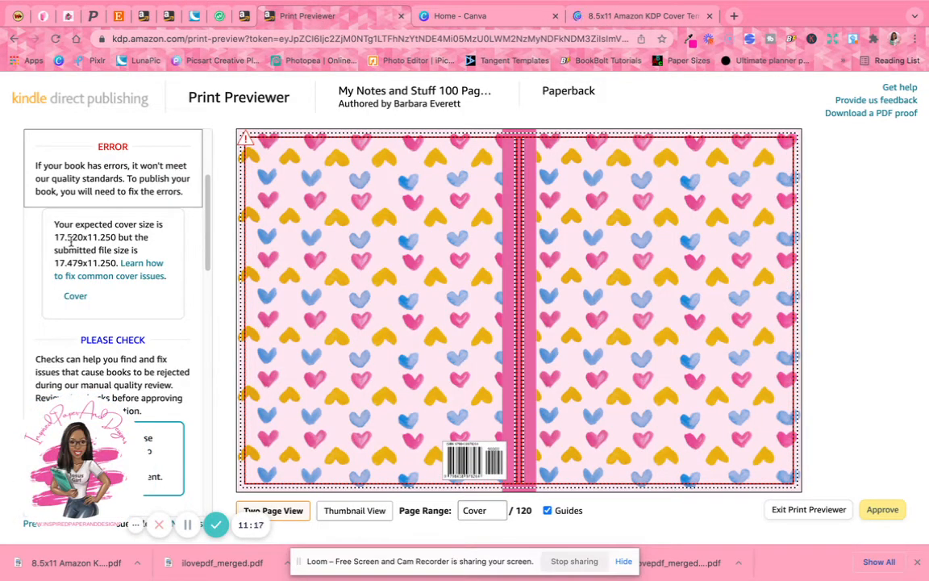
Switch to the cover design in Canva and resize it to a custom 17.52 x 11.25 in
click(622, 12)
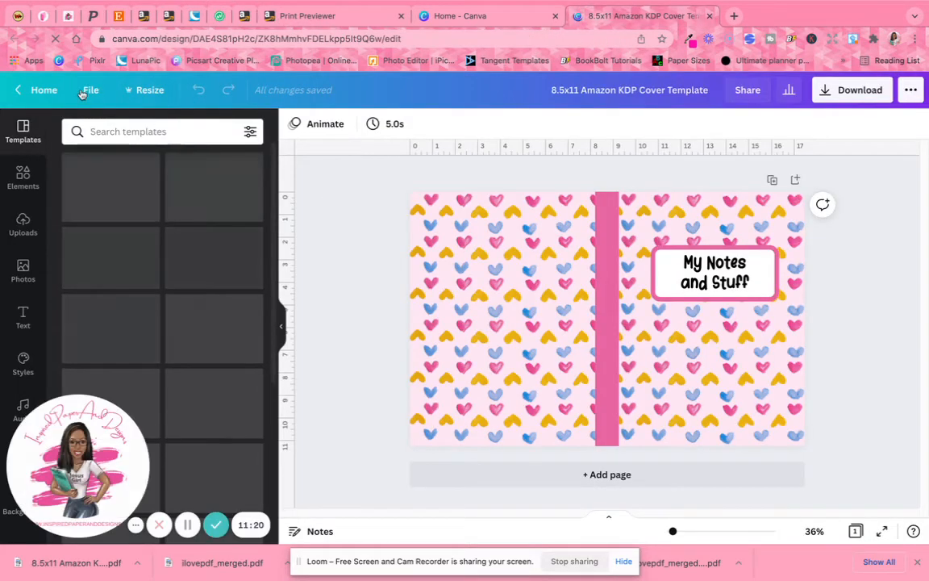
click(141, 91)
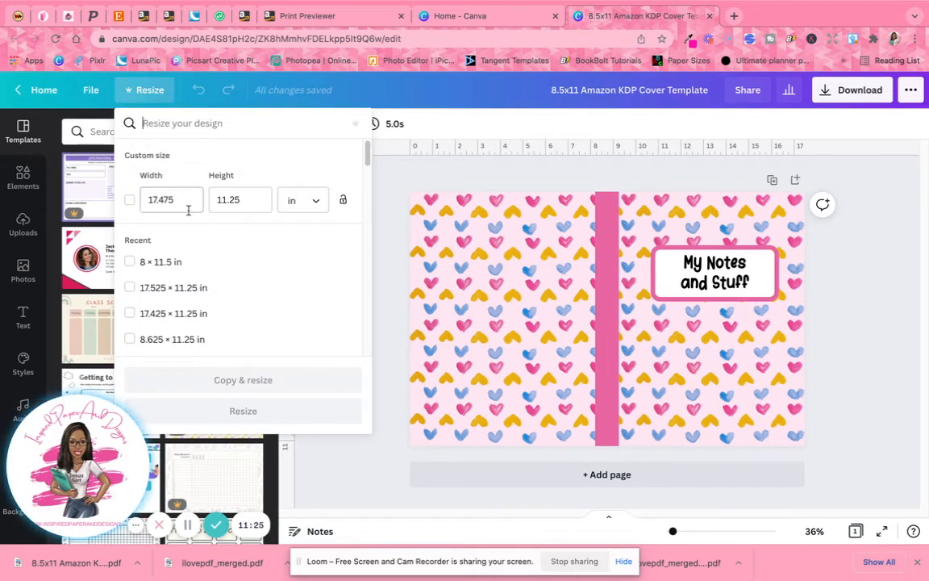
click(187, 202)
key(BackSpace)
key(BackSpace)
key(BackSpace)
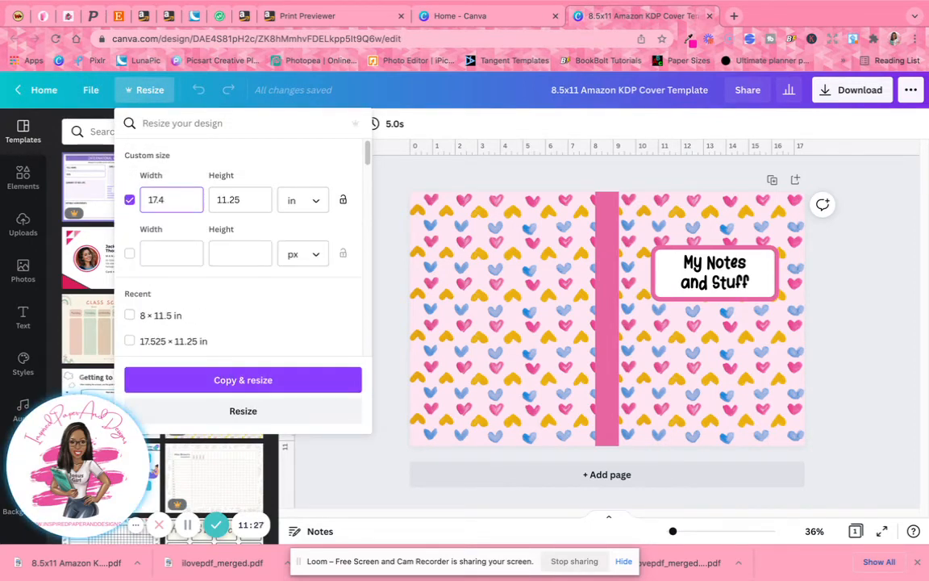
text(52)
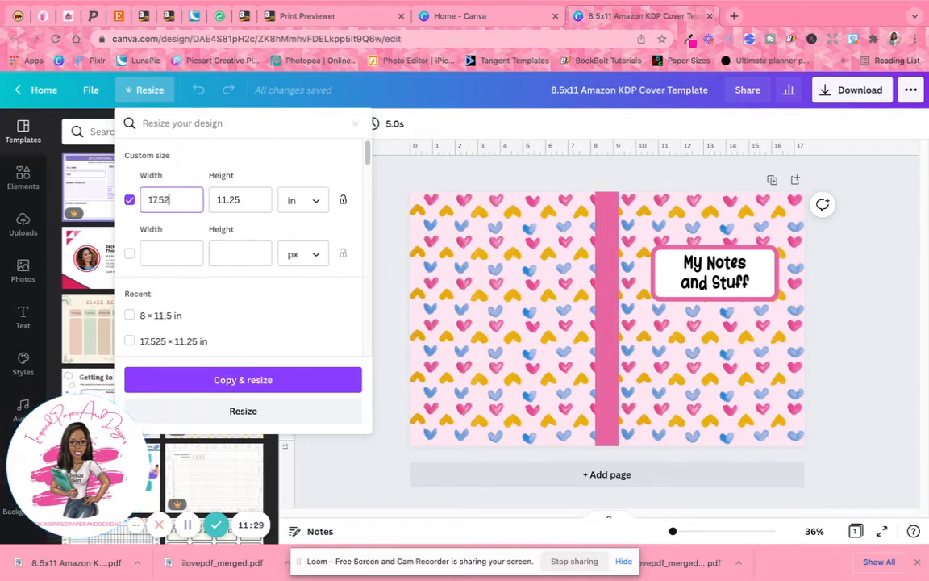
click(266, 413)
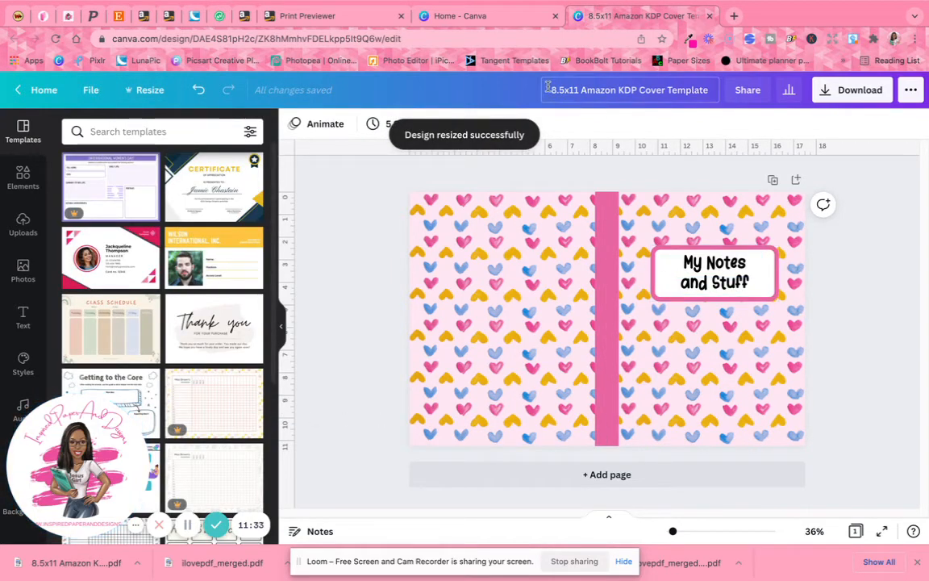
Rename the design as 1 8.5x11 Amazon KDP Cover Template and download it as PDF Print
text(1)
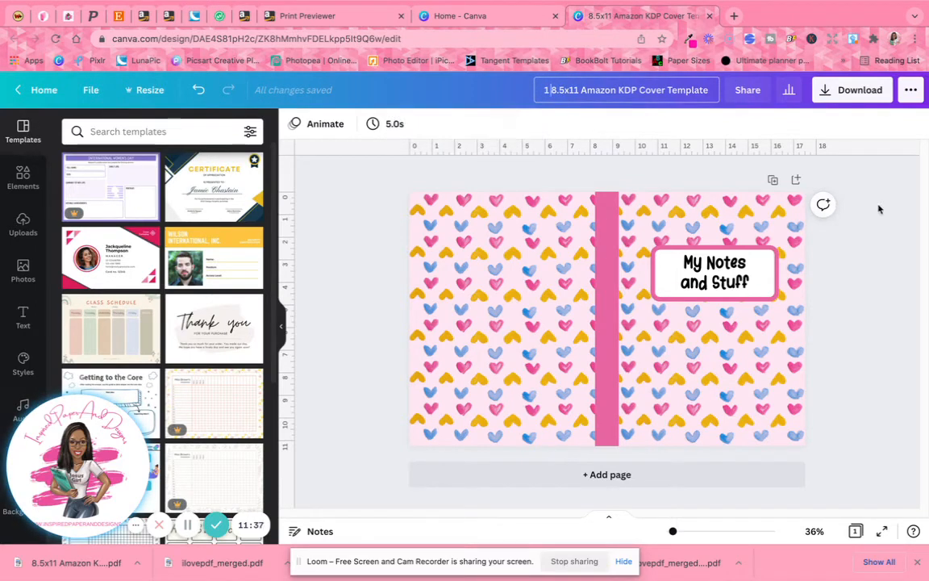
click(861, 90)
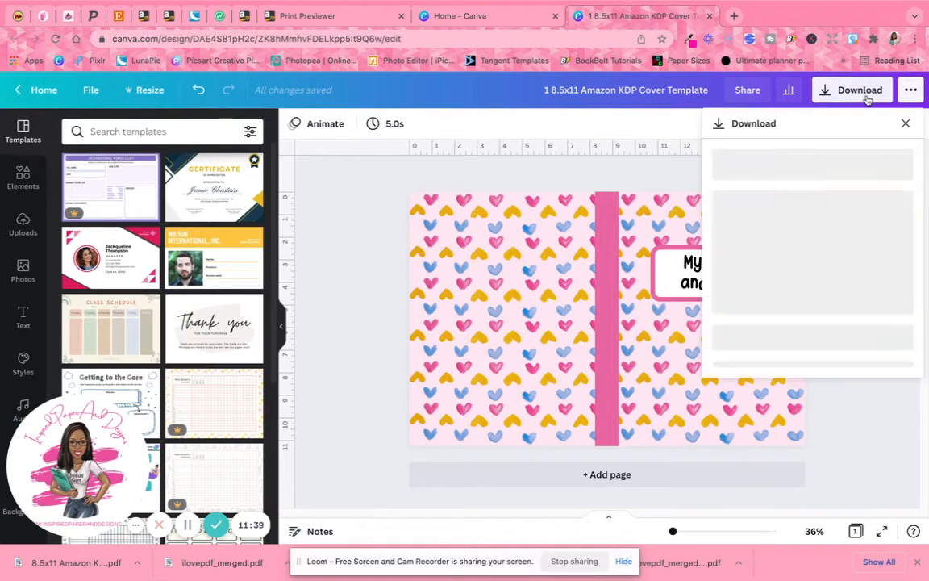
click(881, 182)
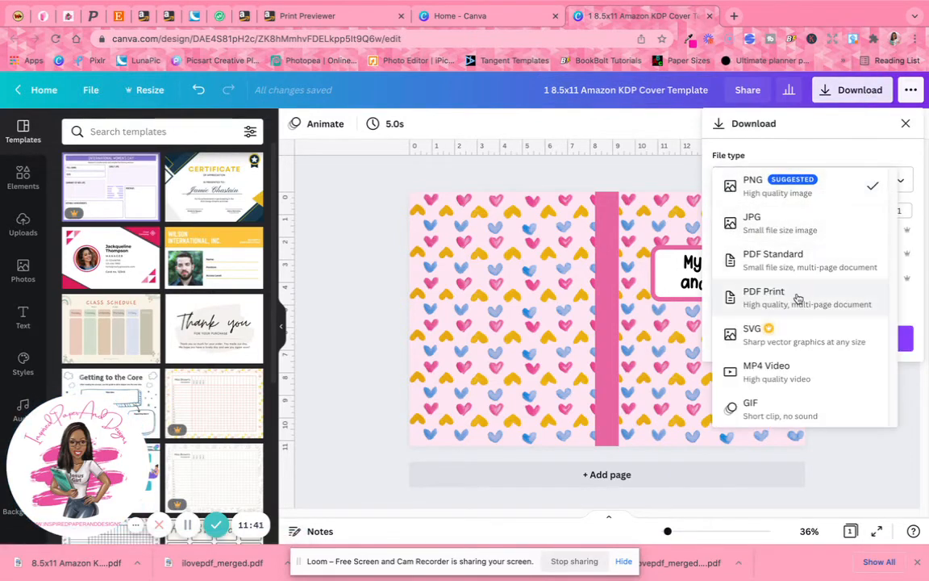
click(839, 293)
click(827, 265)
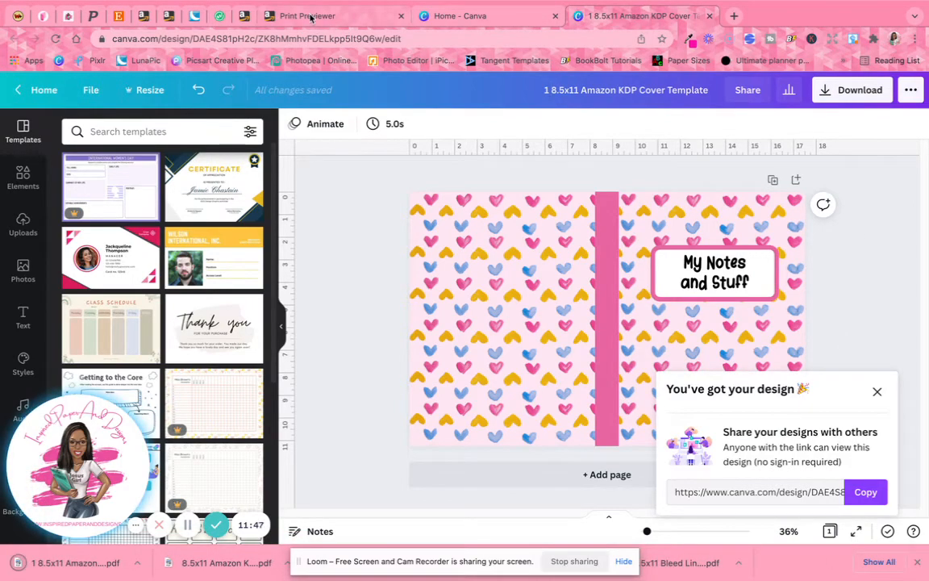
Return to KDP, exit the print previewer and upload 1 8.5x11 Amazon KDP Cover Template.pdf from Downloads as the cover file
click(282, 16)
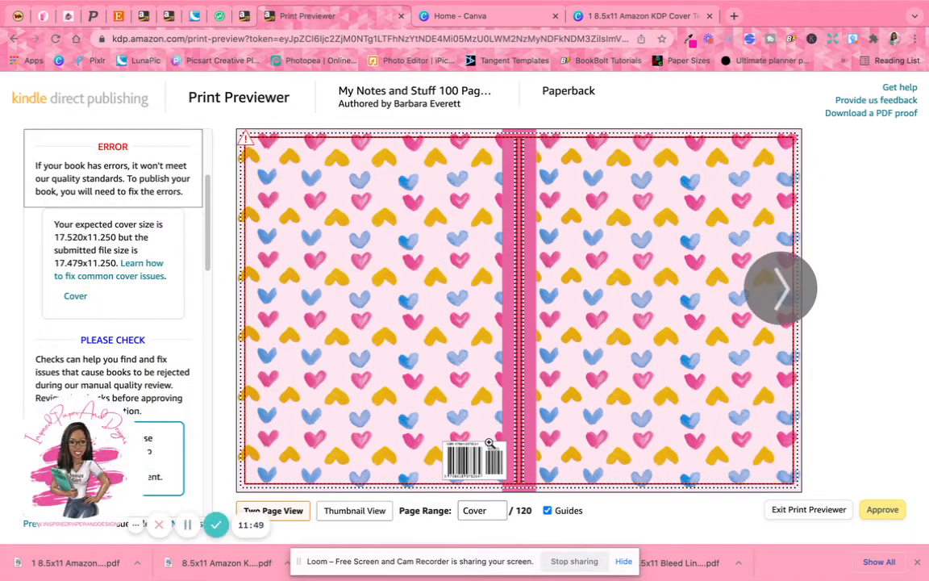
click(825, 508)
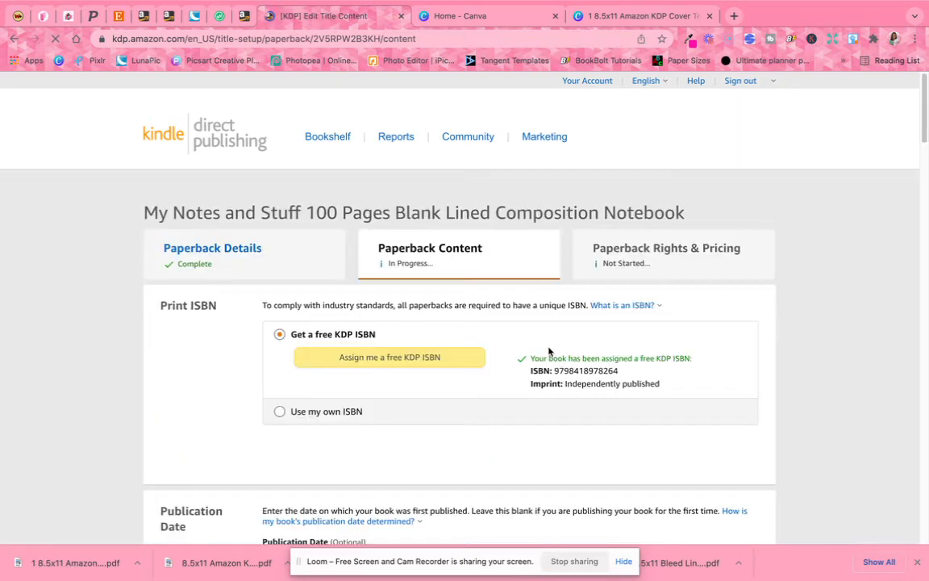
scroll(539, 388, down, 10)
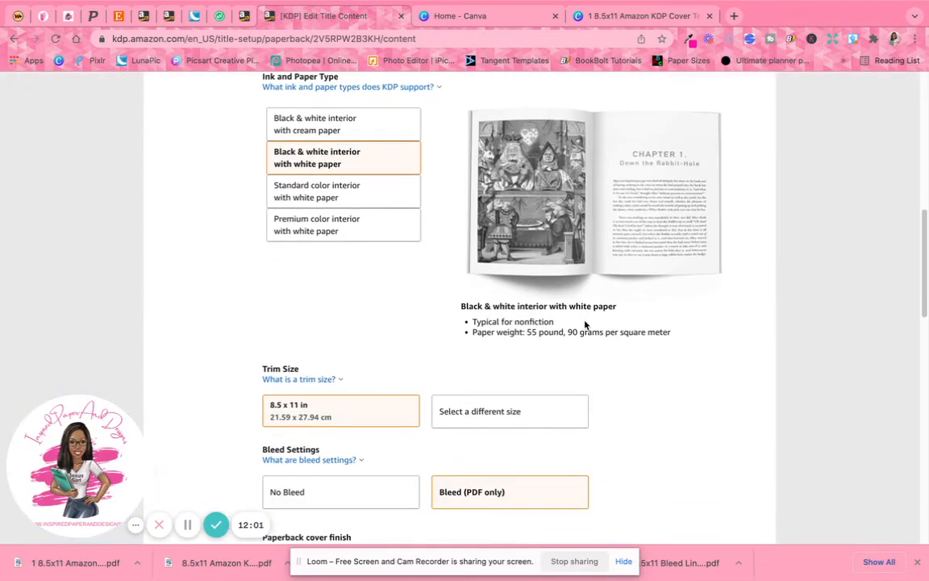
scroll(584, 324, down, 10)
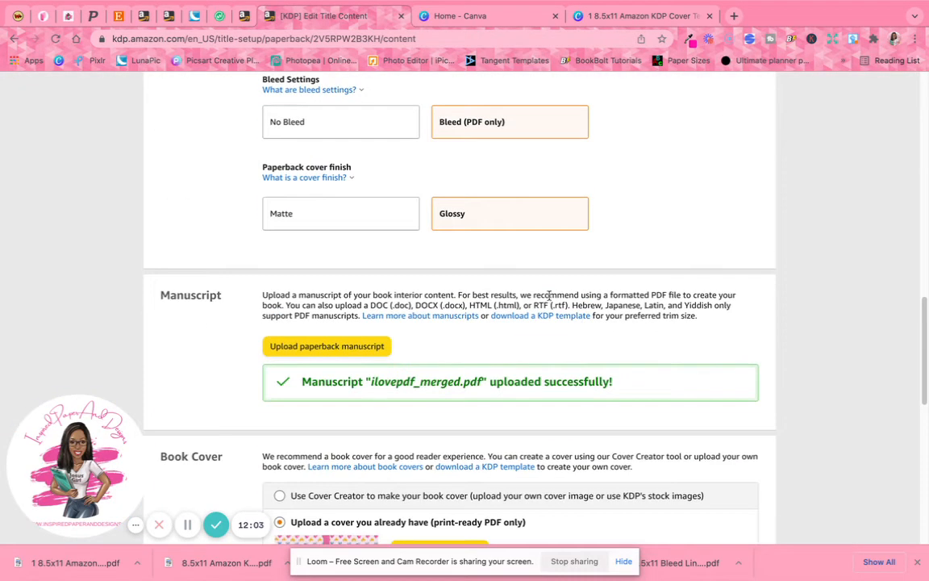
scroll(543, 294, down, 2)
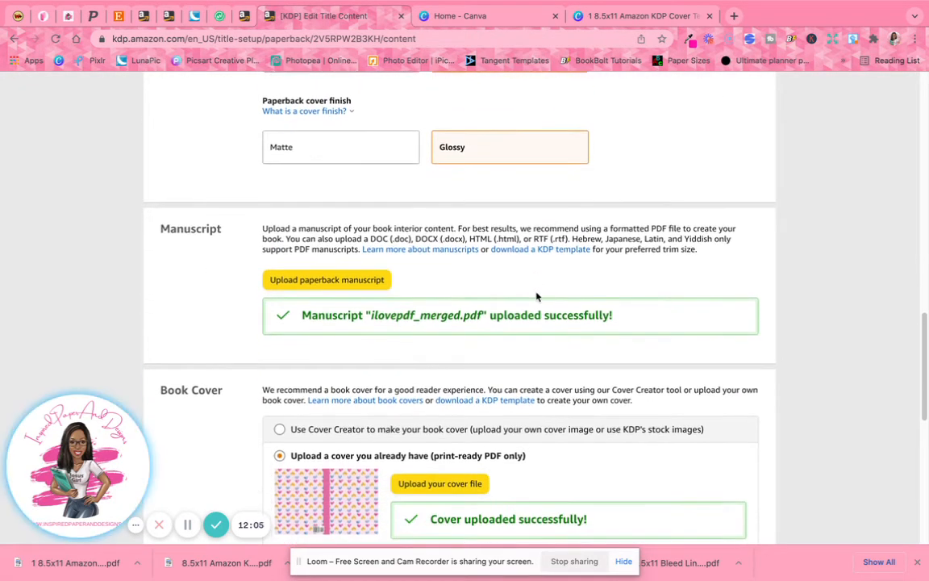
scroll(535, 296, down, 6)
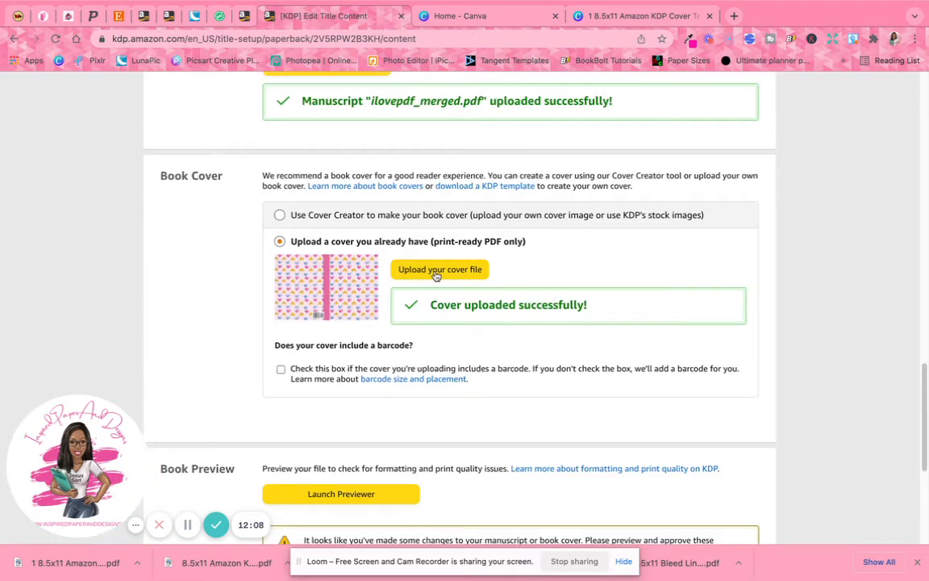
click(435, 273)
click(363, 34)
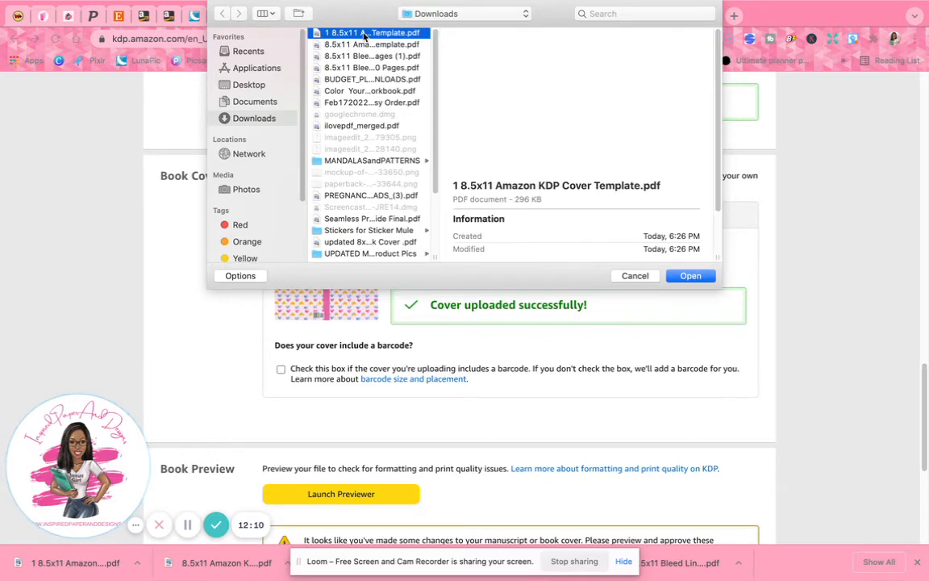
double_click(362, 33)
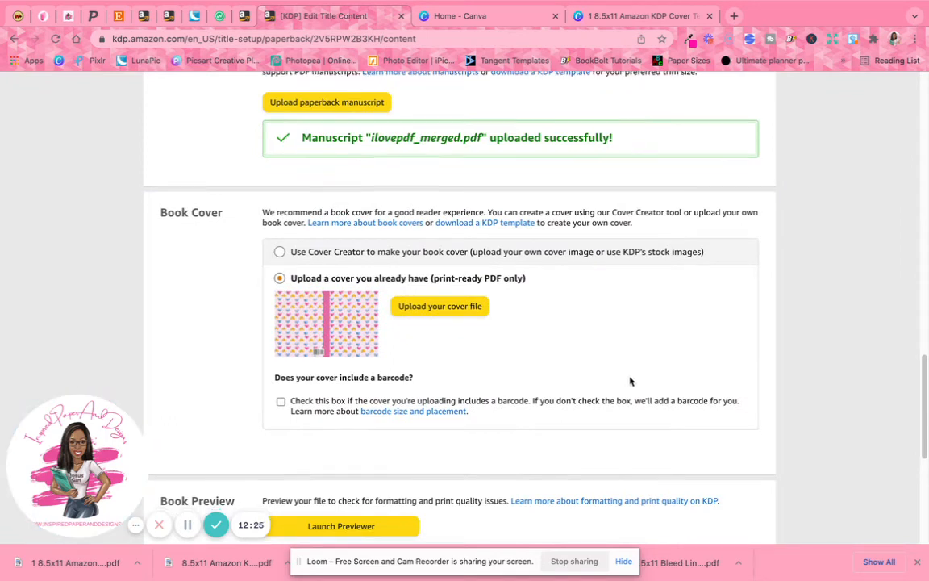
Launch the print previewer for the replaced cover, review the quality check and approve the book
scroll(630, 380, down, 5)
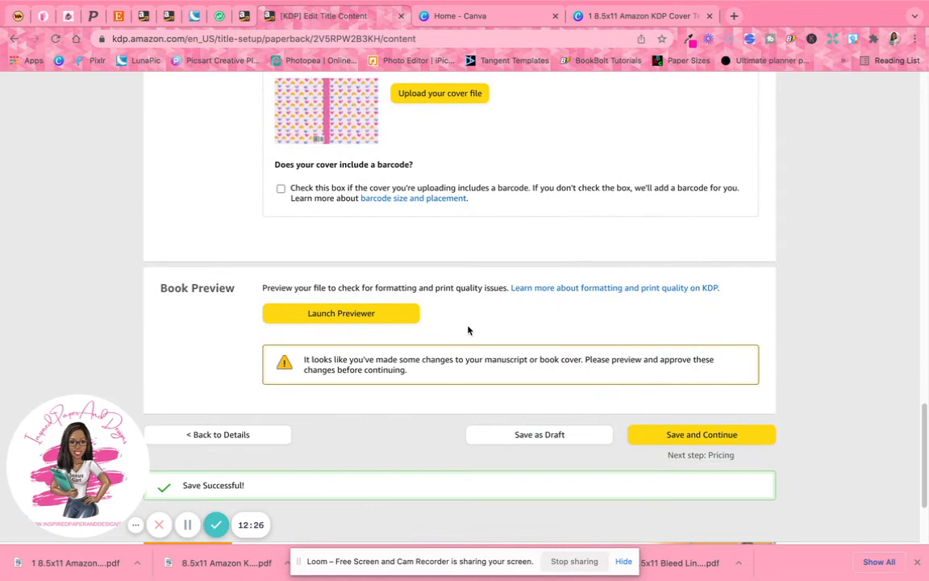
click(342, 313)
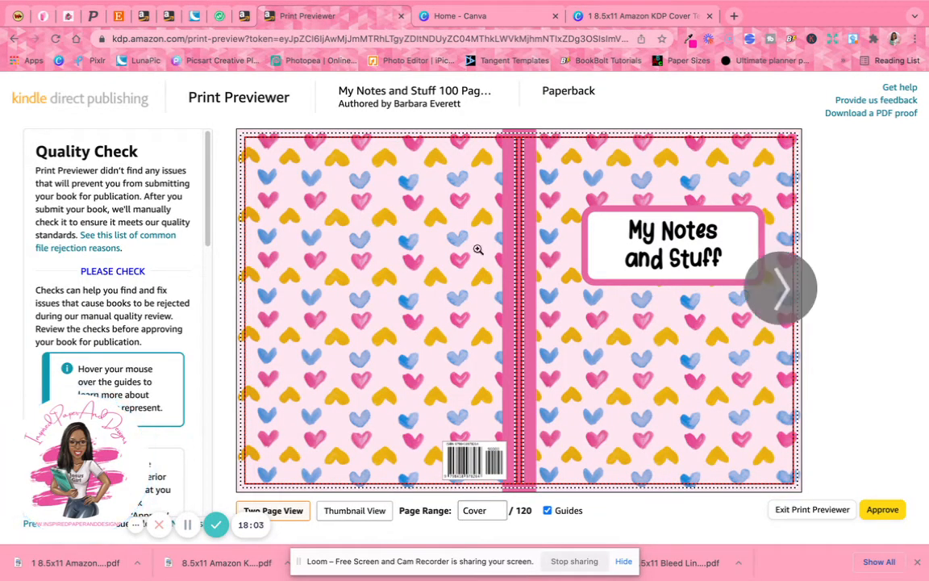
scroll(203, 256, down, 3)
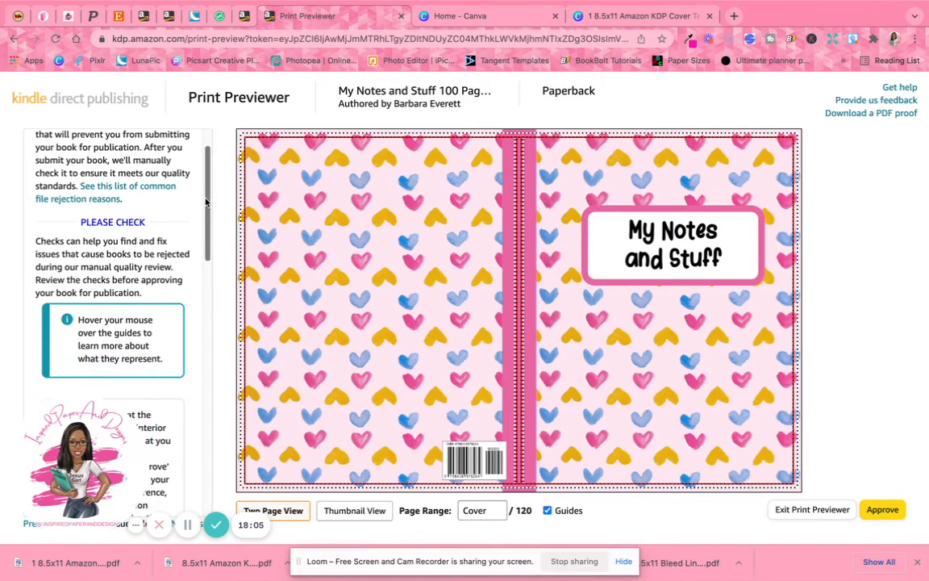
drag(203, 256, 175, 183)
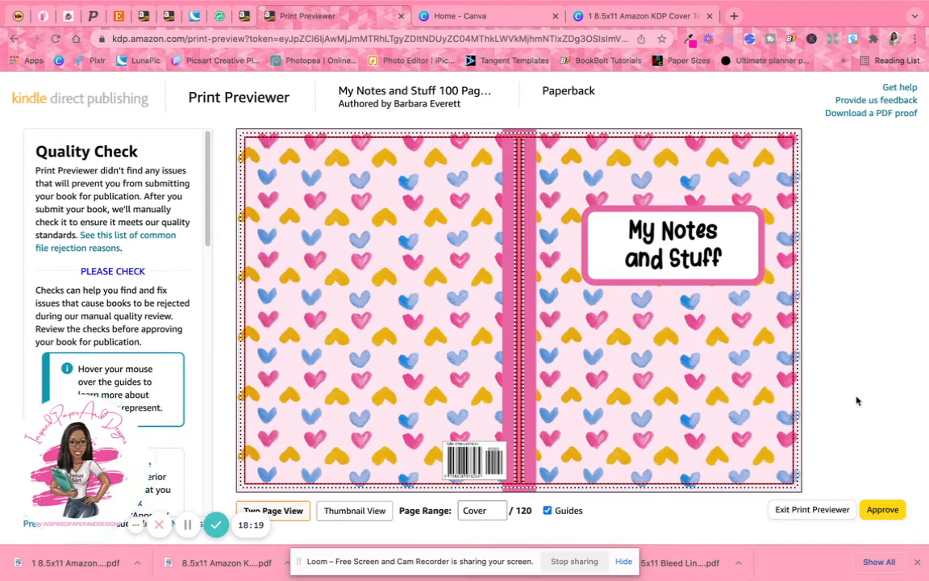
click(882, 509)
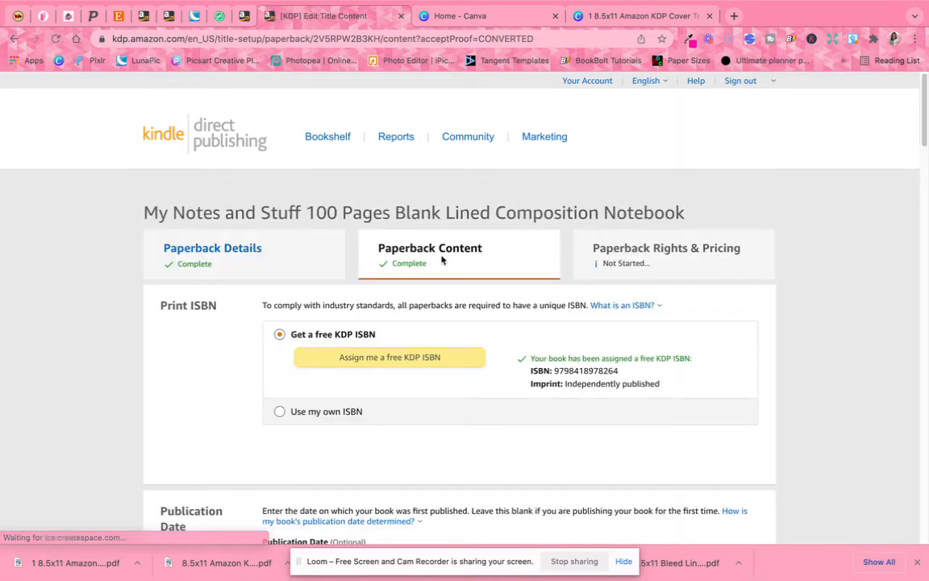
Look over the printing cost summary, and relaunch the print previewer to examine the guide lines on the cover
scroll(593, 354, down, 20)
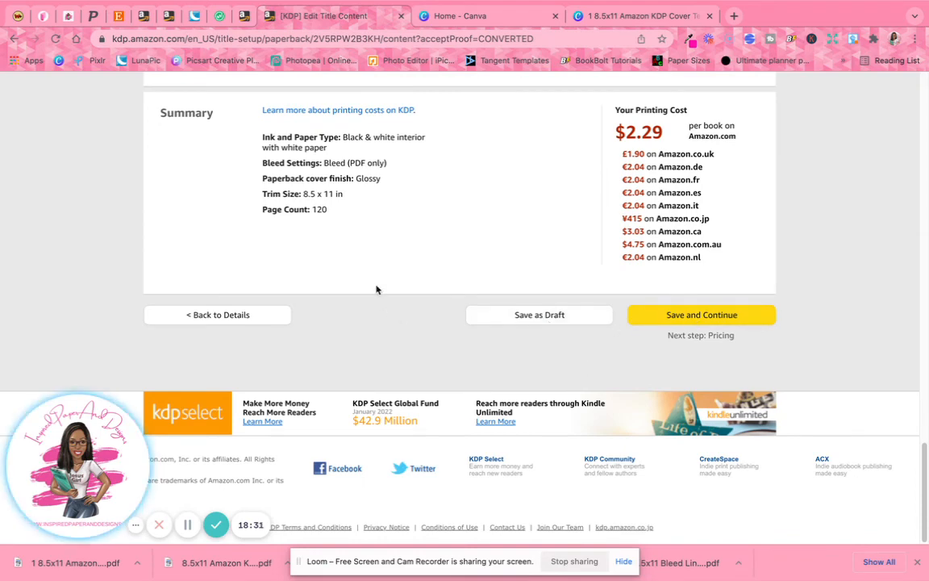
scroll(375, 288, up, 5)
click(363, 472)
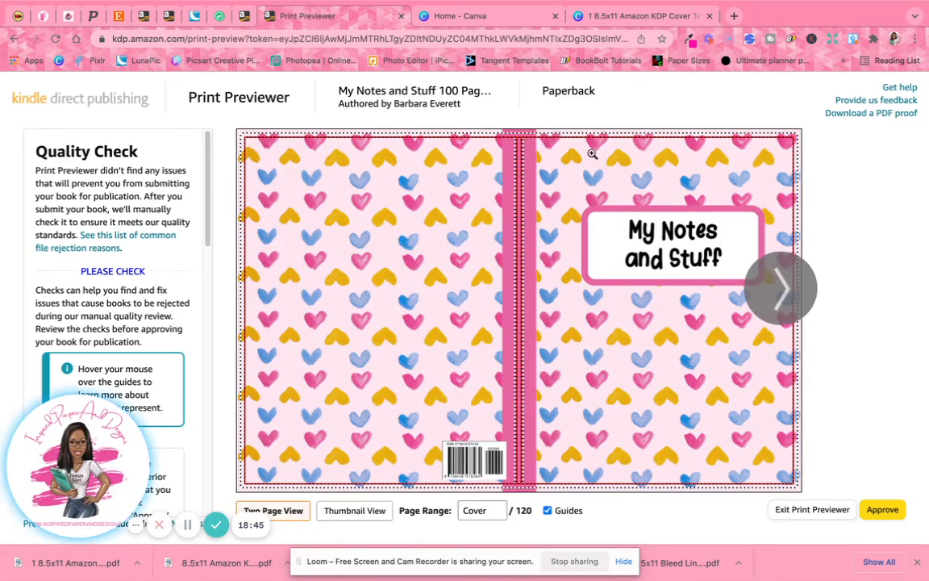
mouse_move(481, 127)
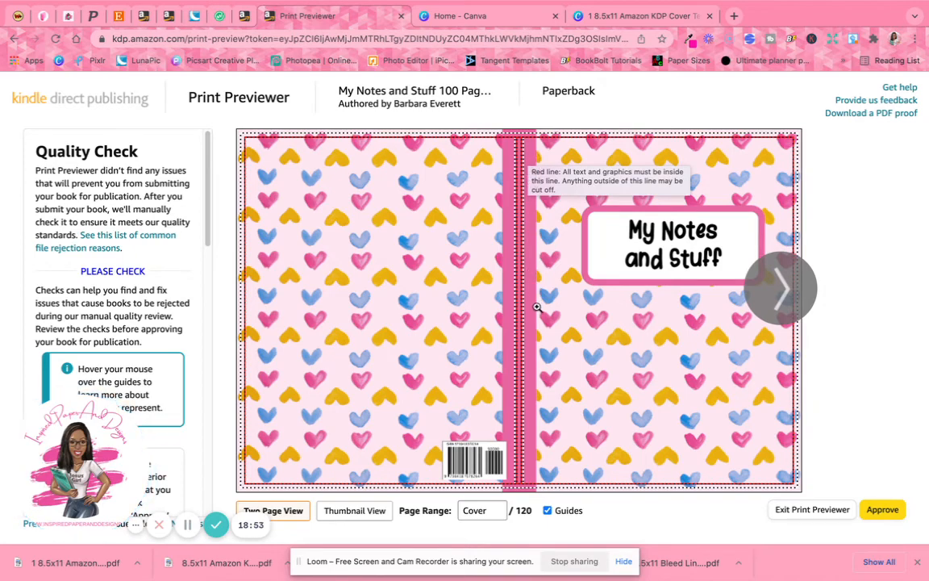
Page through the notebook's interior up to pages 14-15, checking the content against the margin guides
click(774, 303)
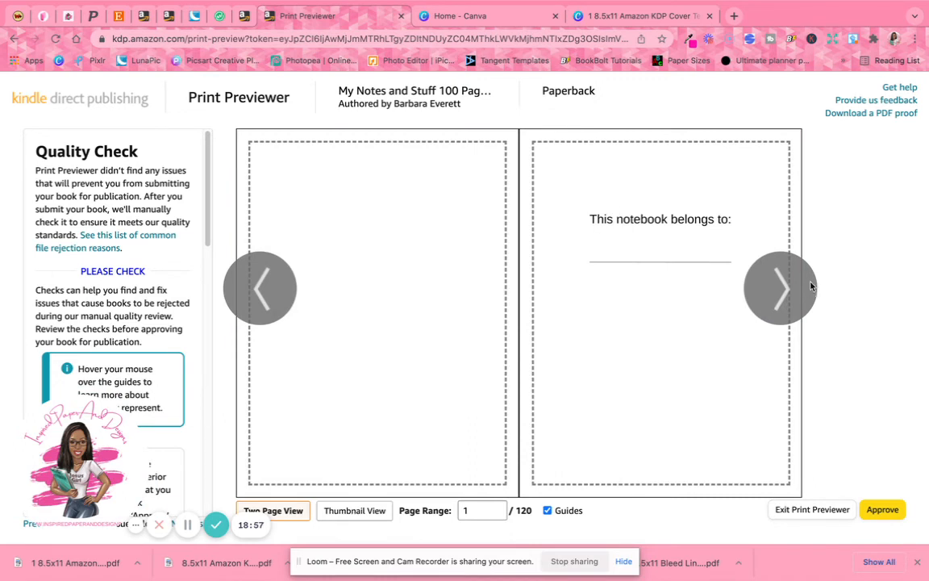
click(809, 288)
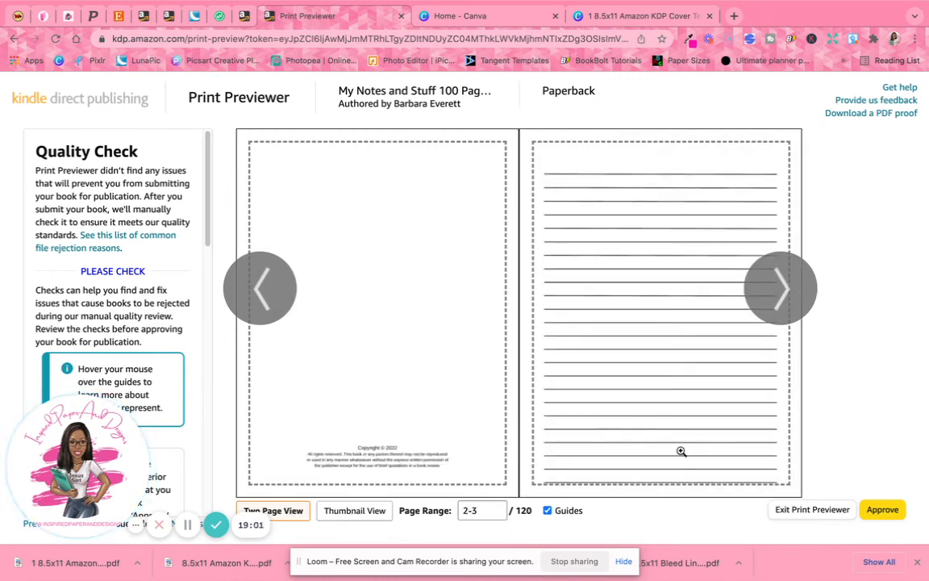
click(791, 276)
click(790, 281)
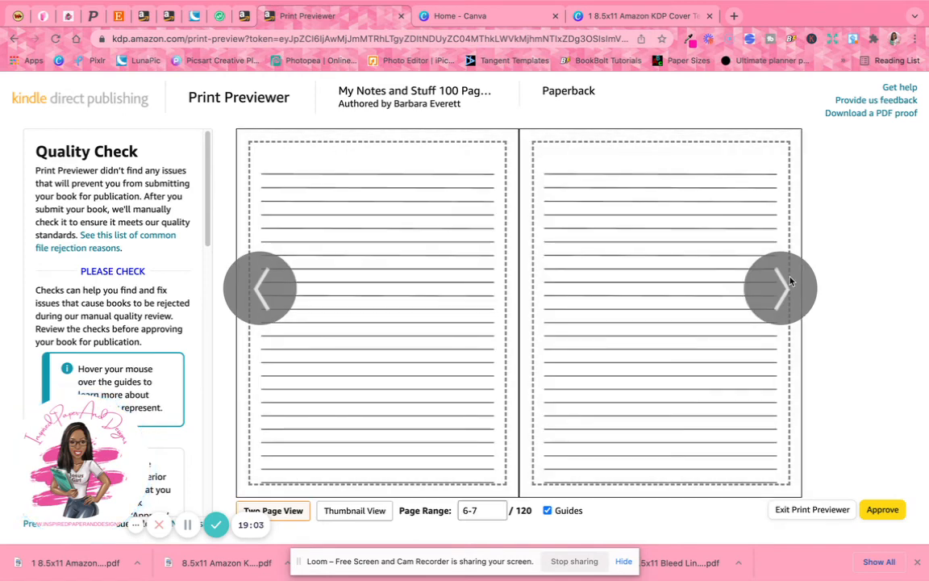
click(790, 281)
click(791, 281)
click(790, 281)
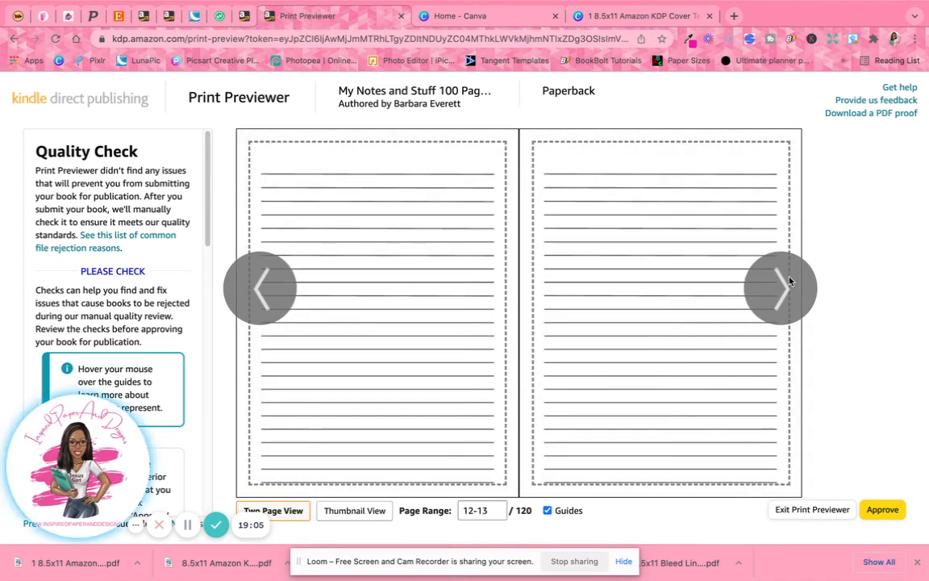
click(790, 281)
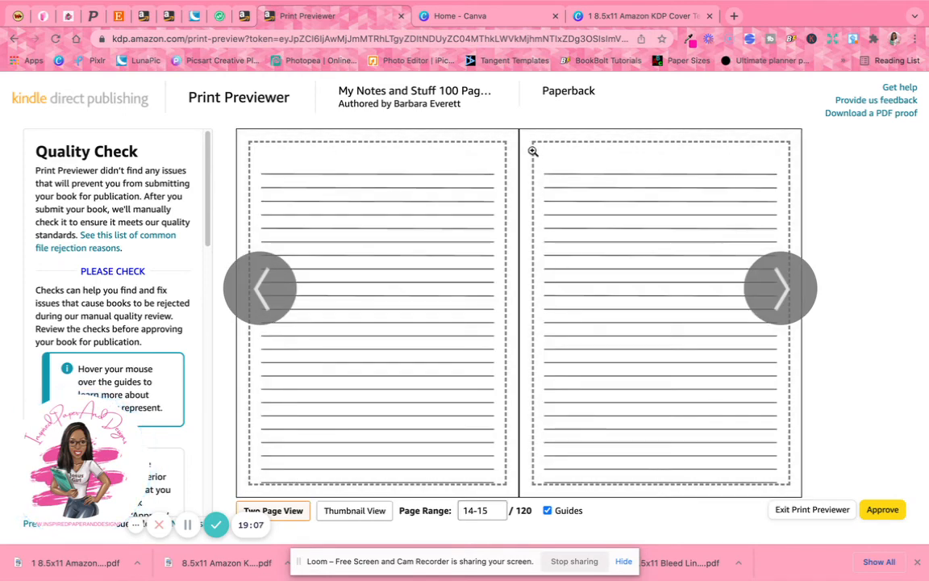
mouse_move(687, 163)
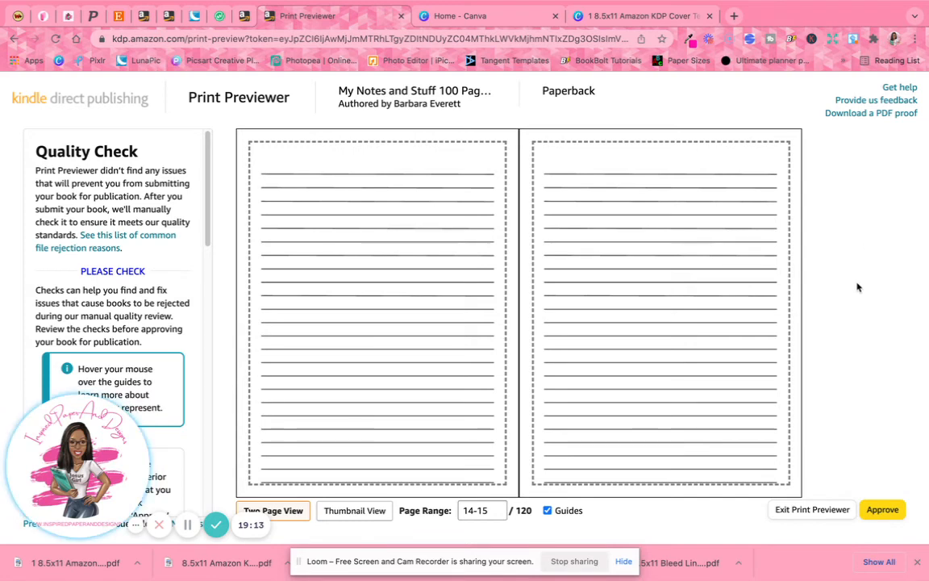
Approve the previewed book, and save the paperback content to continue to the rights and pricing section
click(881, 509)
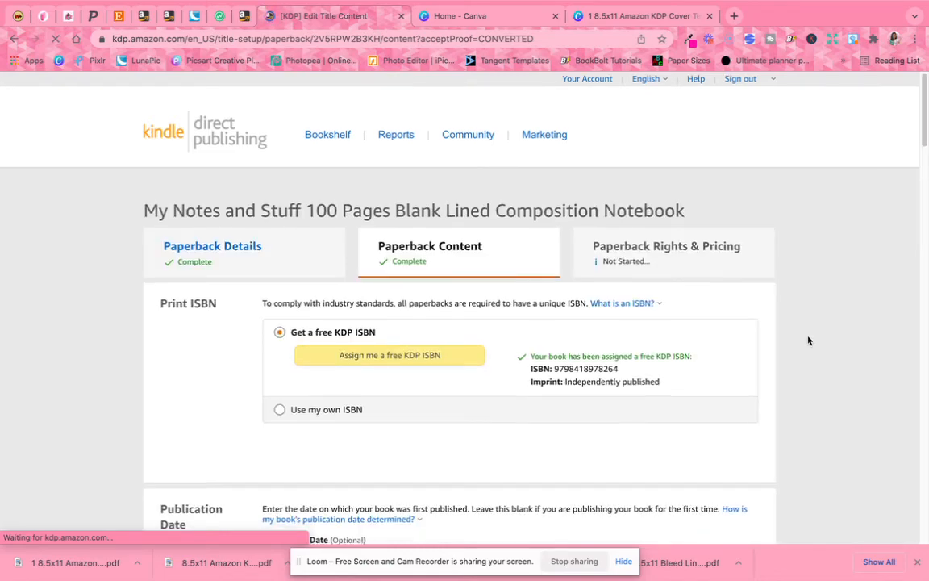
scroll(813, 310, down, 15)
scroll(812, 285, down, 3)
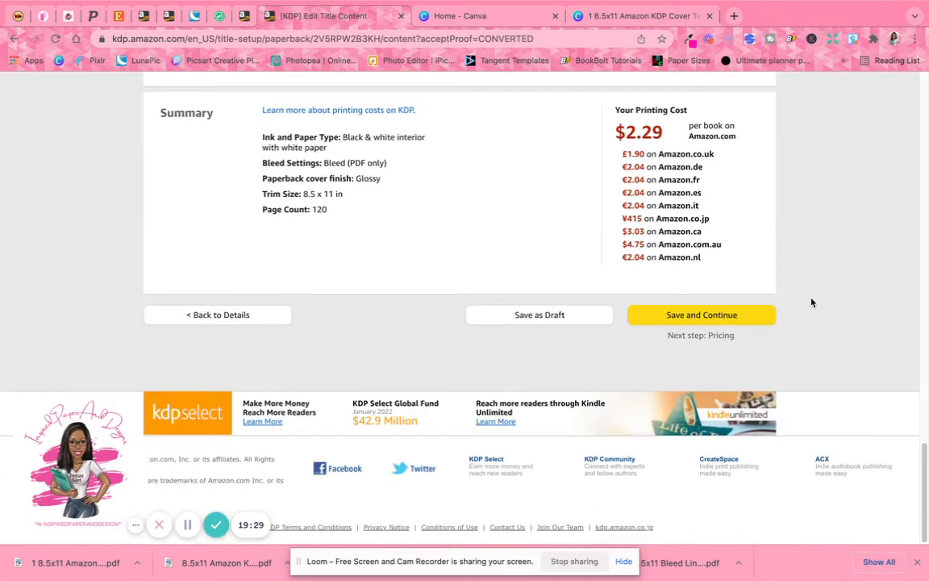
click(720, 321)
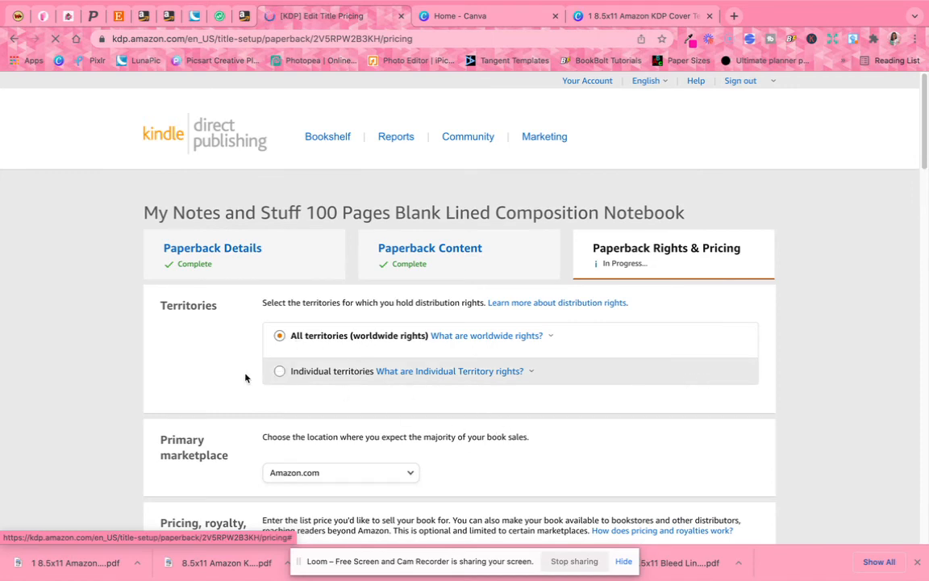
scroll(327, 347, down, 2)
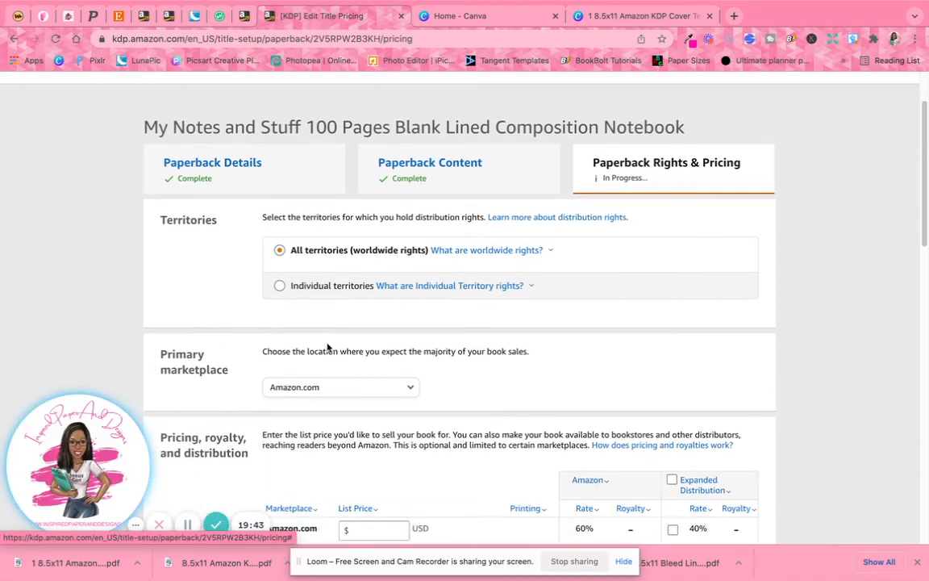
Set the Amazon.com list price to $6.99 USD and enable Expanded Distribution for all marketplaces that offer it
scroll(327, 347, down, 4)
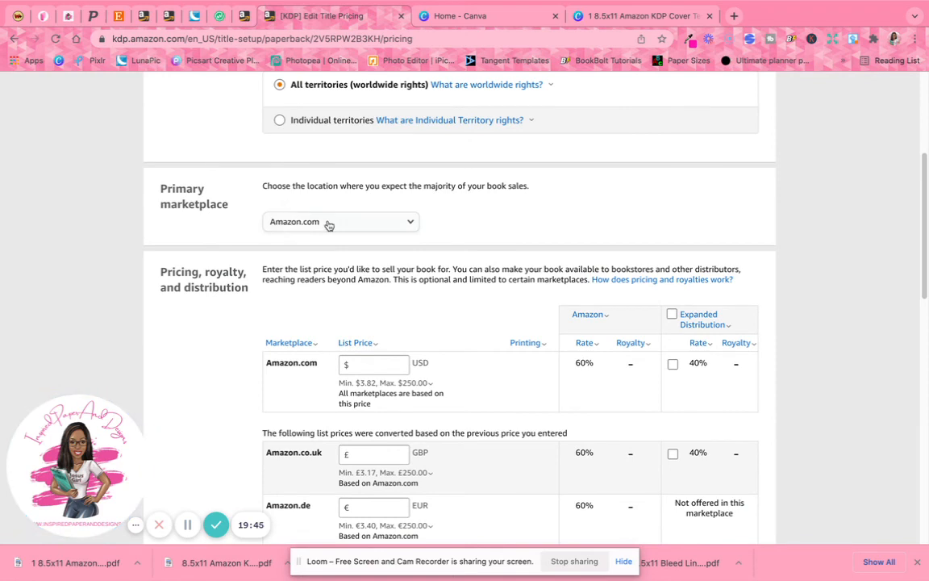
scroll(497, 323, down, 2)
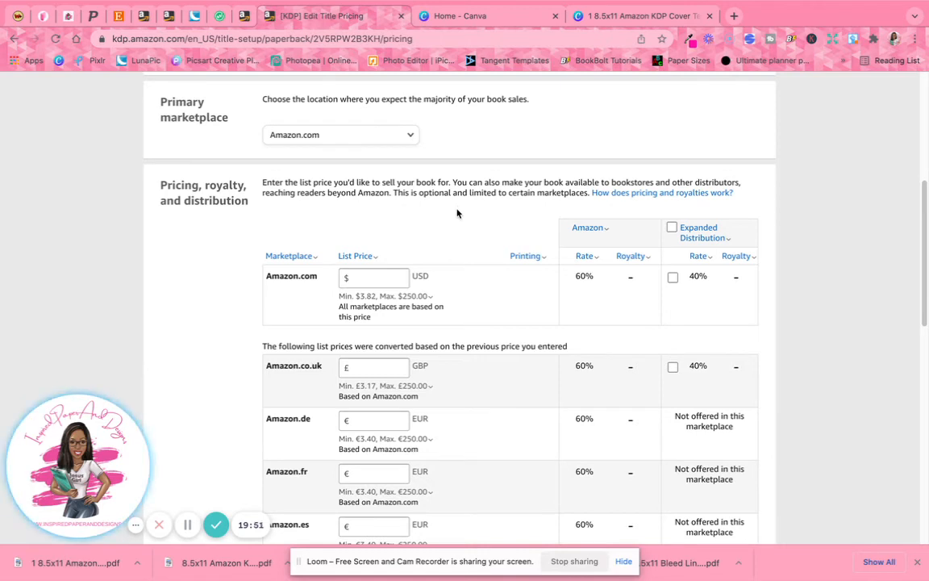
click(380, 277)
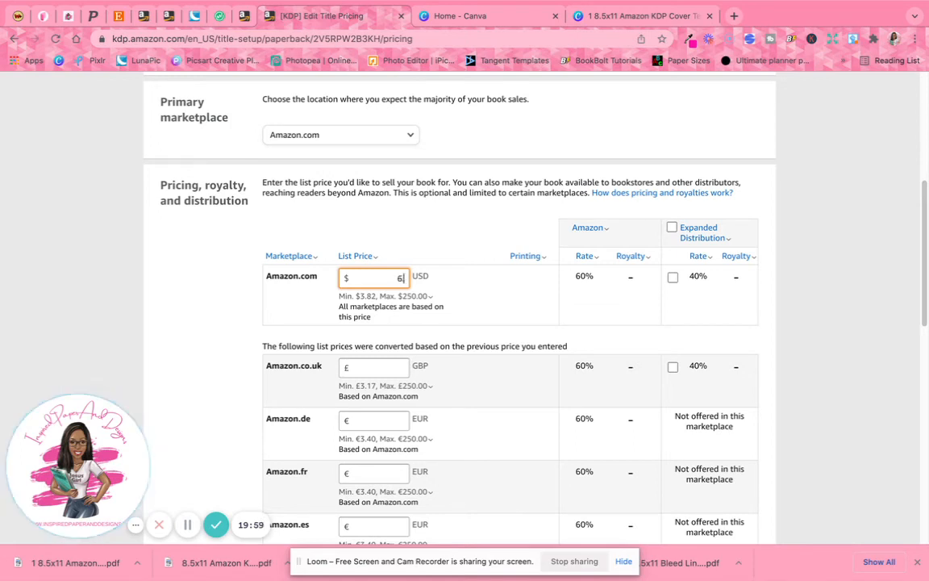
text(.99)
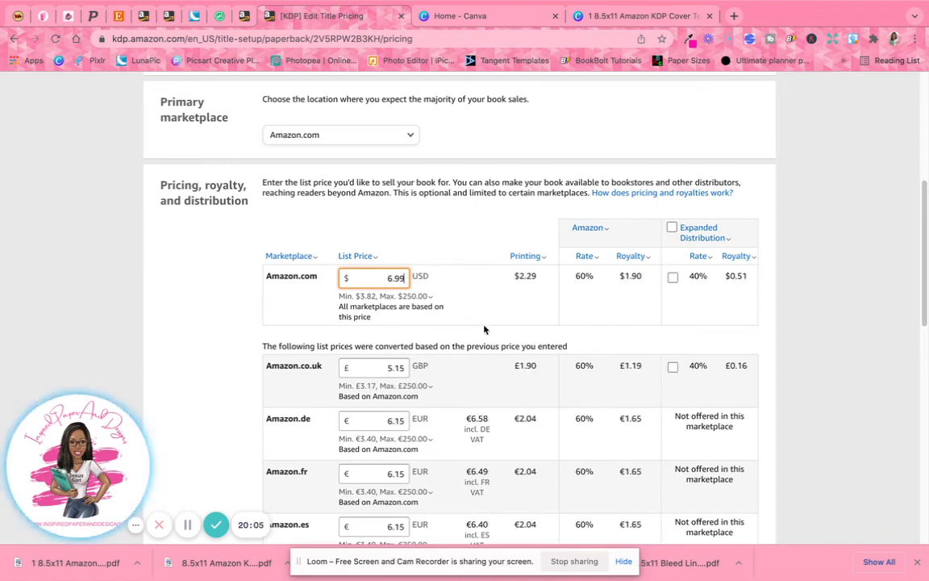
click(436, 294)
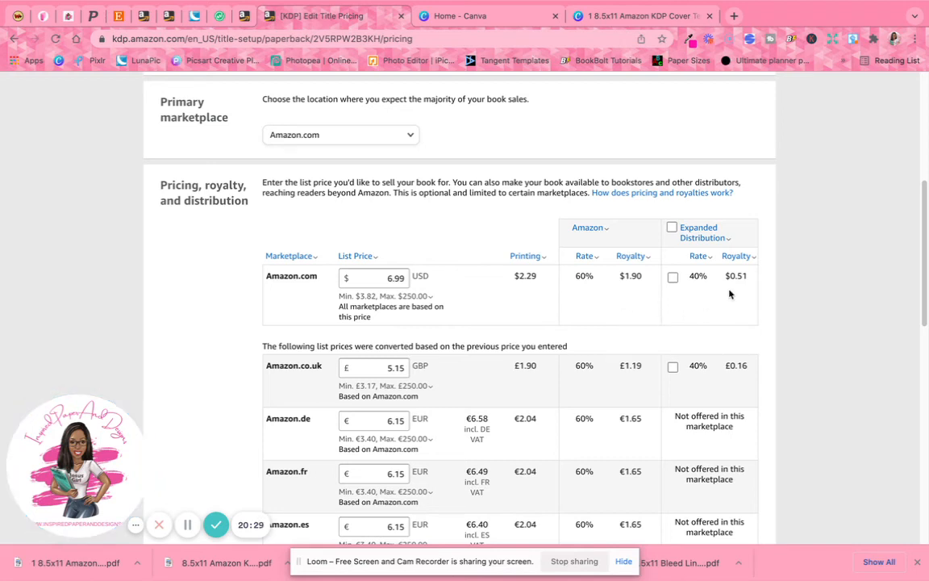
click(672, 227)
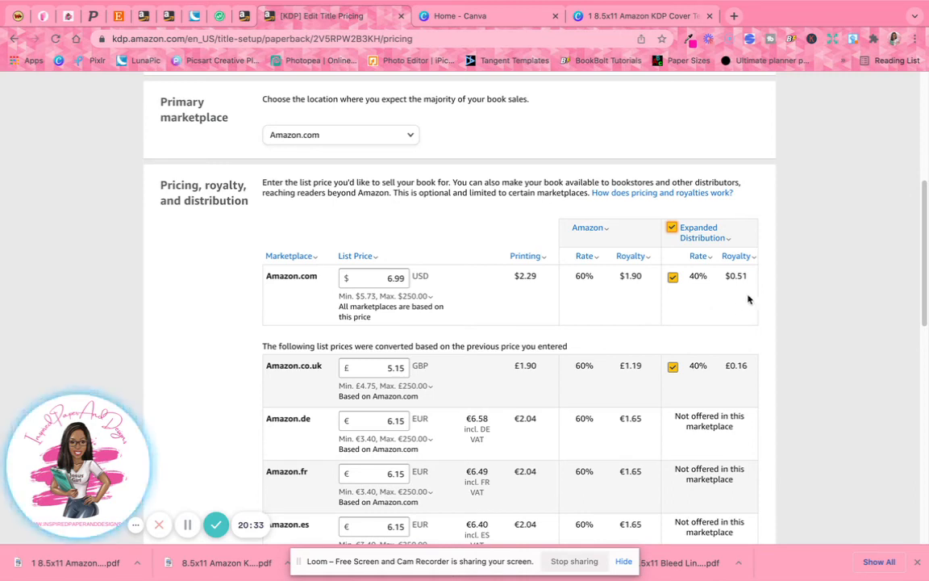
Try a $9.99 list price for Amazon.com to compare royalties, and set it back to $6.99
click(393, 278)
text(9)
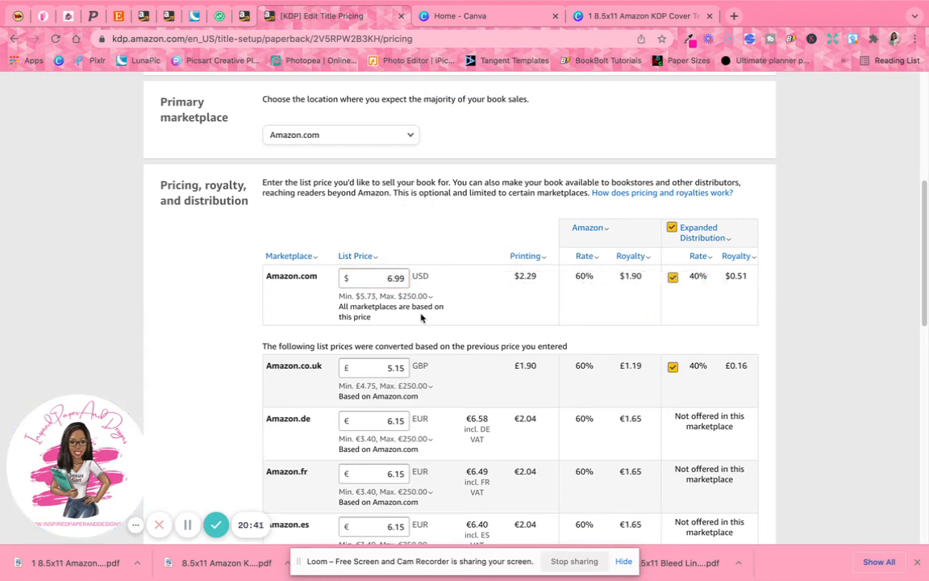
click(390, 275)
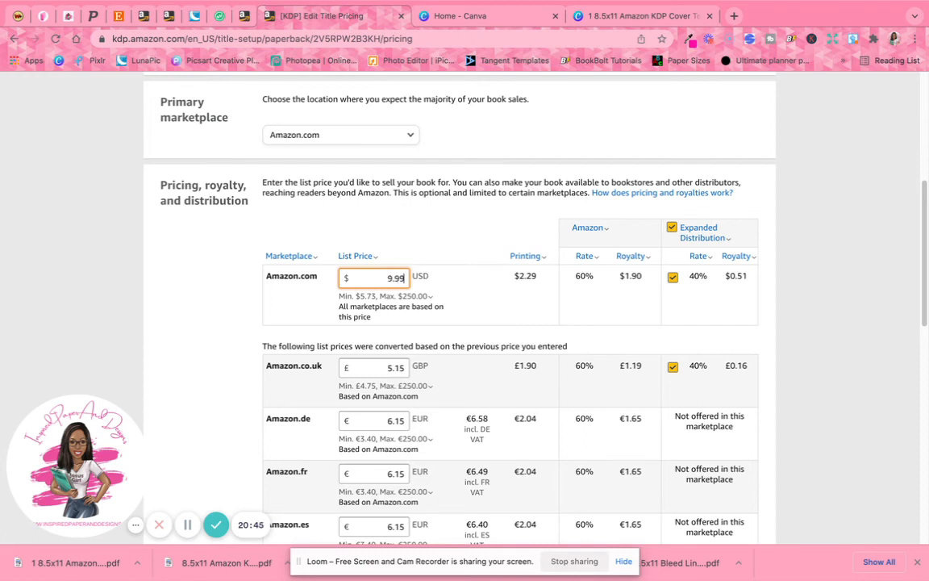
click(475, 251)
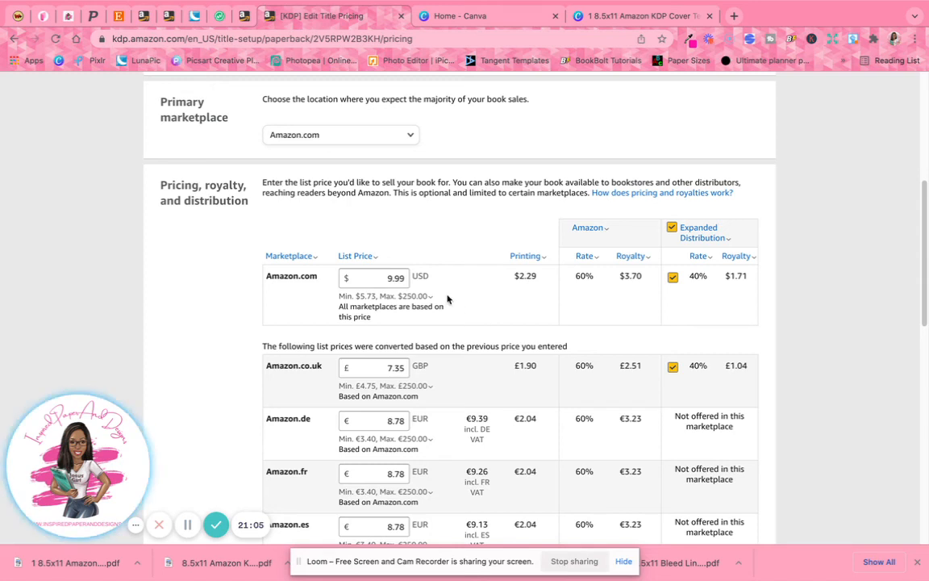
click(388, 276)
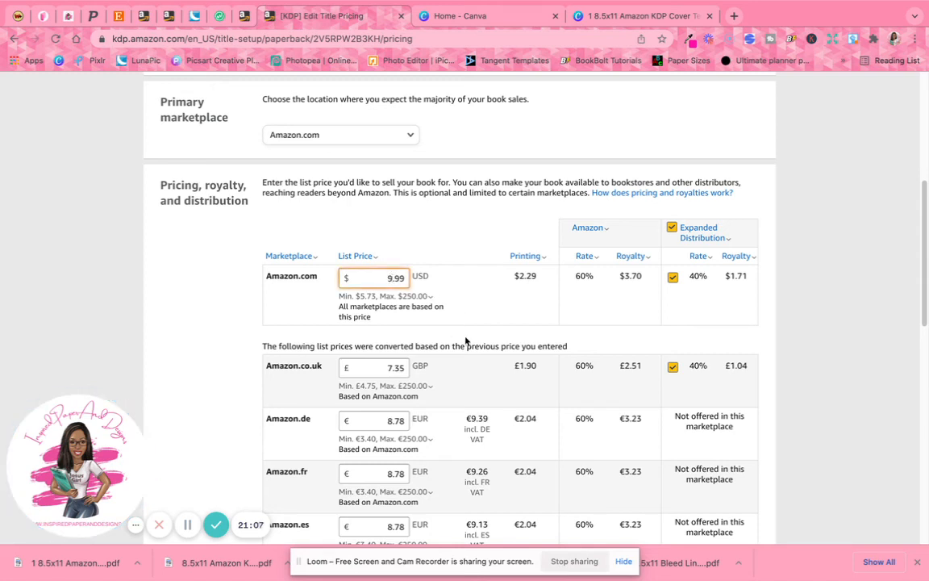
key(BackSpace)
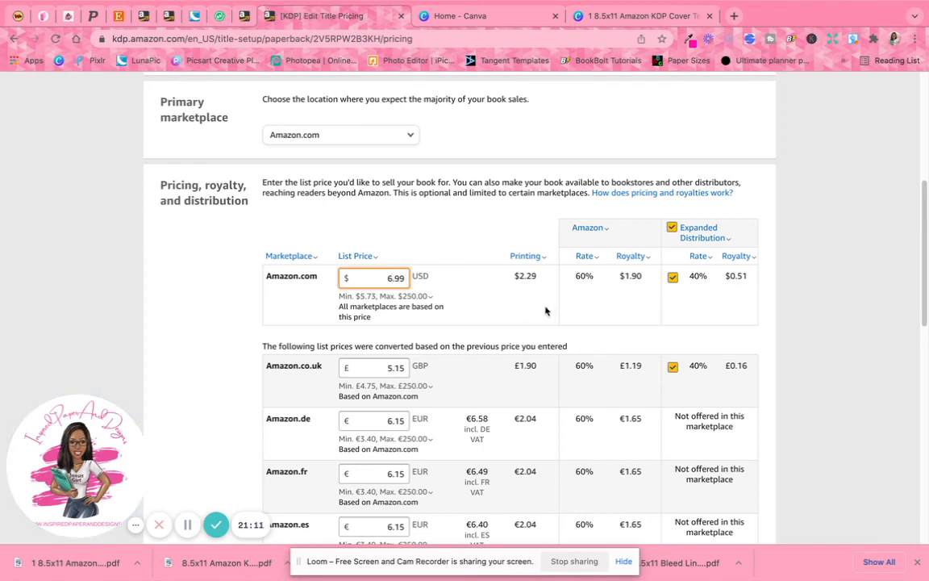
Read the explanation of the minimum list price for Amazon.co.uk and close it
scroll(477, 320, down, 1)
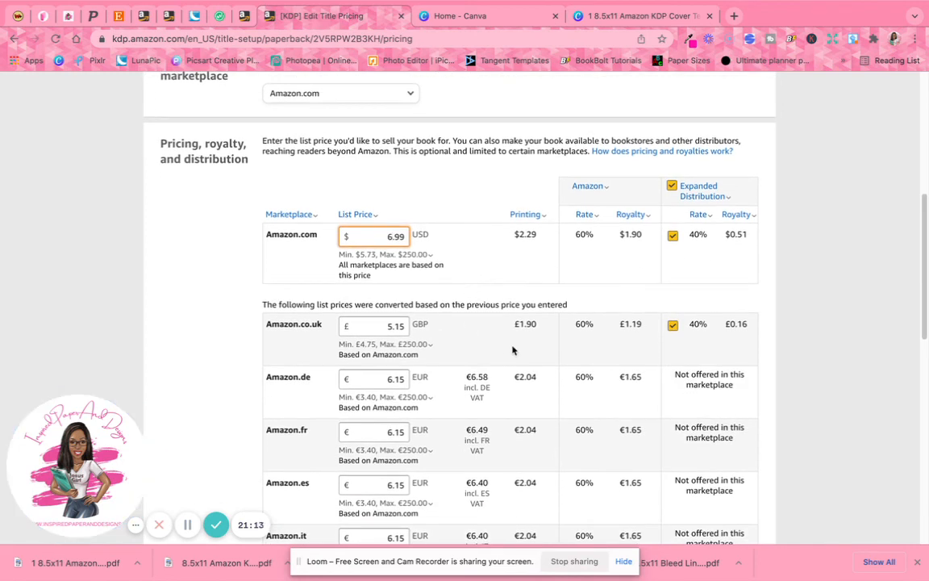
scroll(504, 349, down, 1)
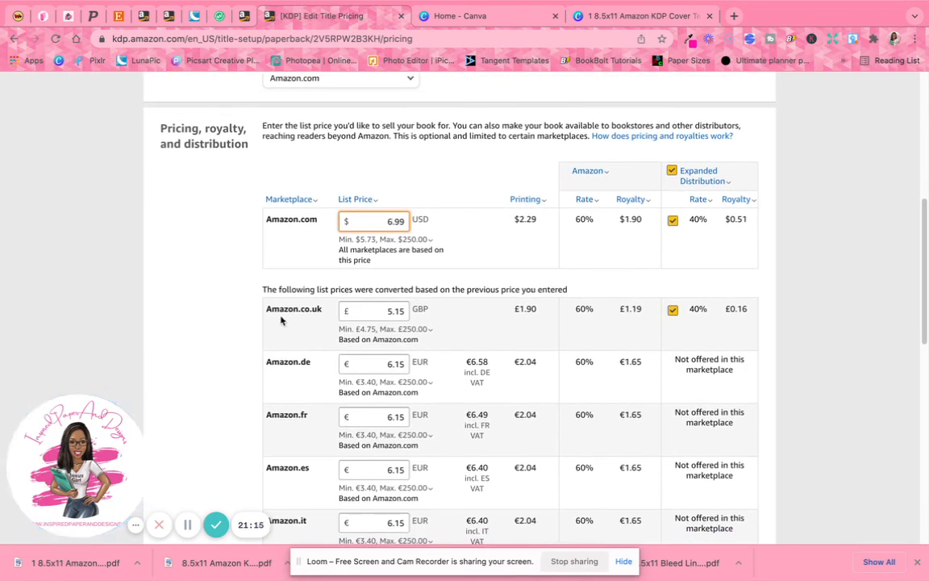
click(416, 330)
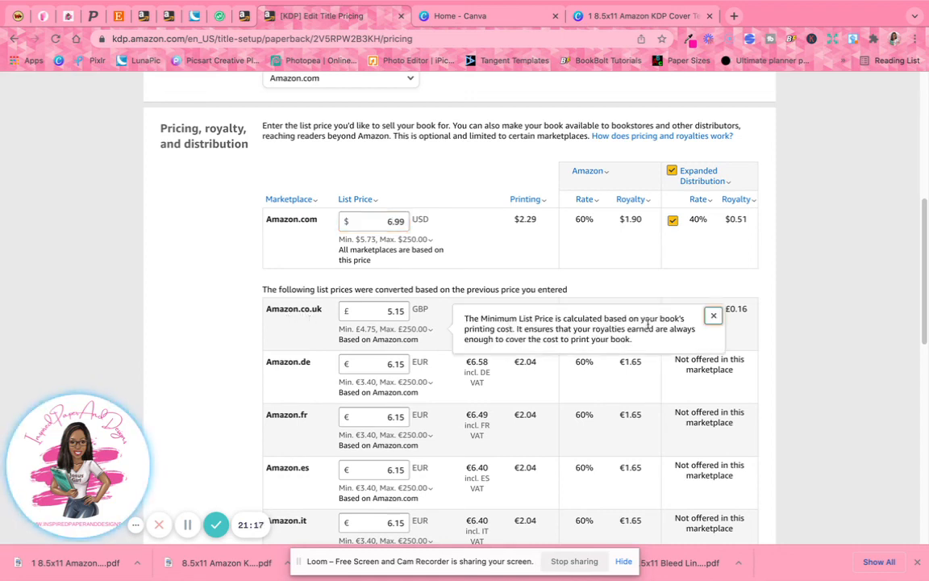
click(812, 342)
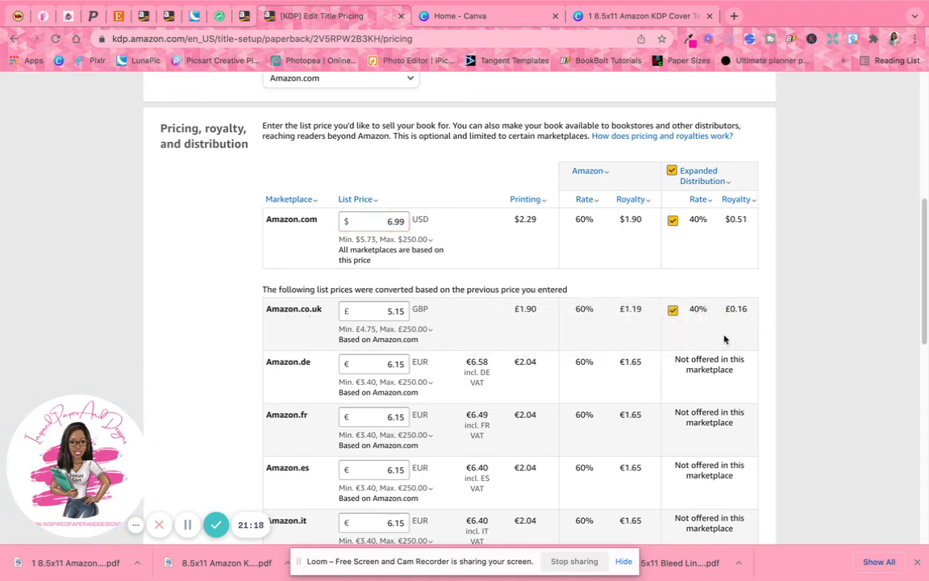
Set the Amazon.co.uk list price to £5.99
click(404, 312)
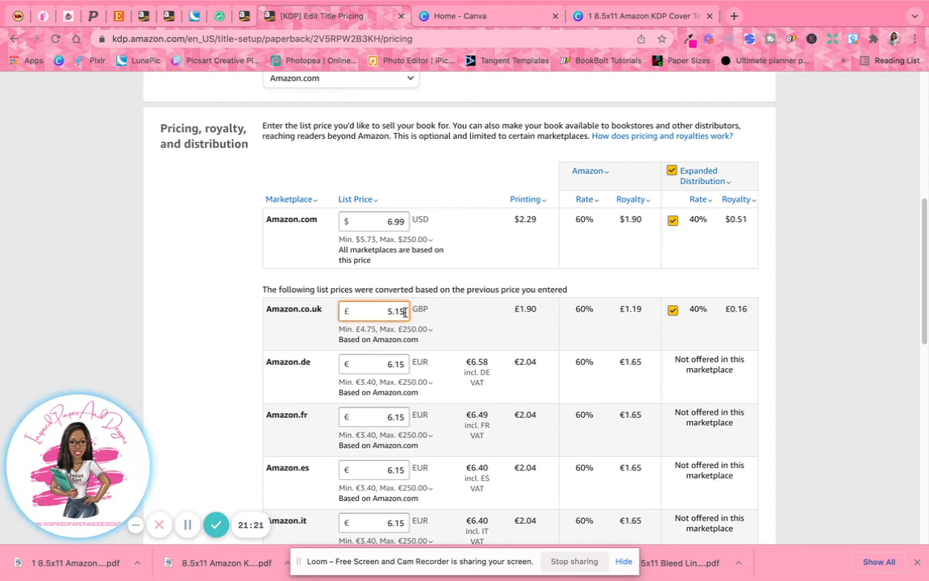
key(BackSpace)
key(BackSpace)
key(BackSpace)
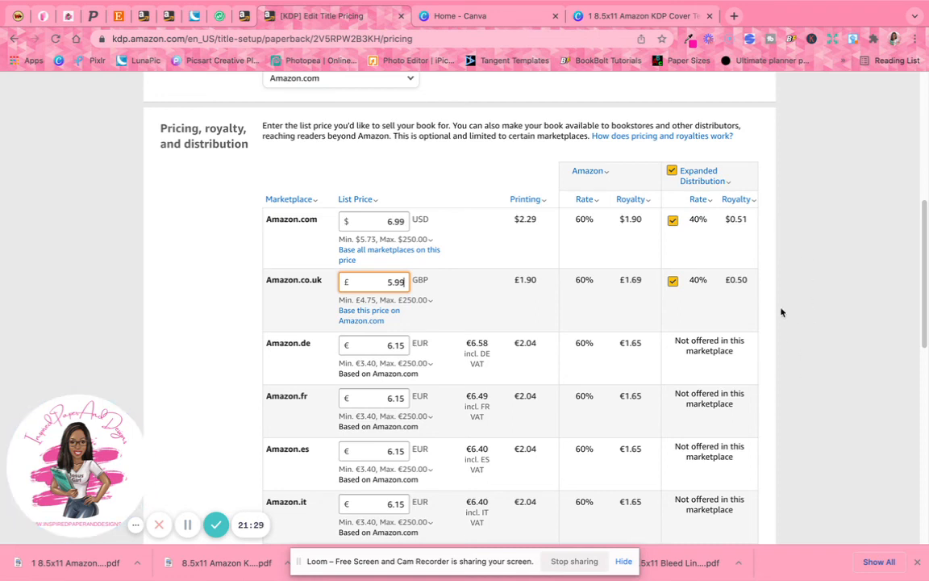
Publish the paperback book after checking the remaining marketplace prices, and look over its entry on the bookshelf
scroll(527, 390, down, 3)
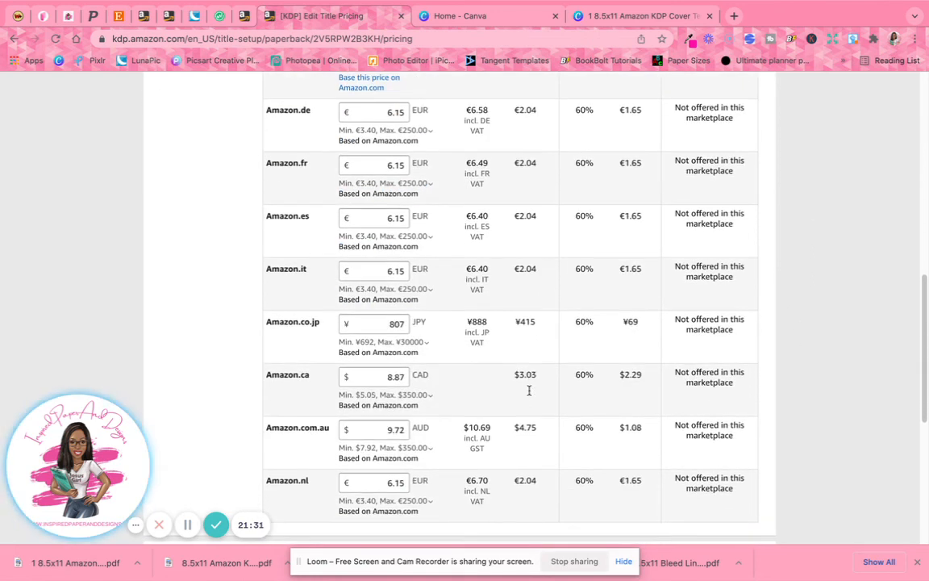
scroll(529, 390, down, 3)
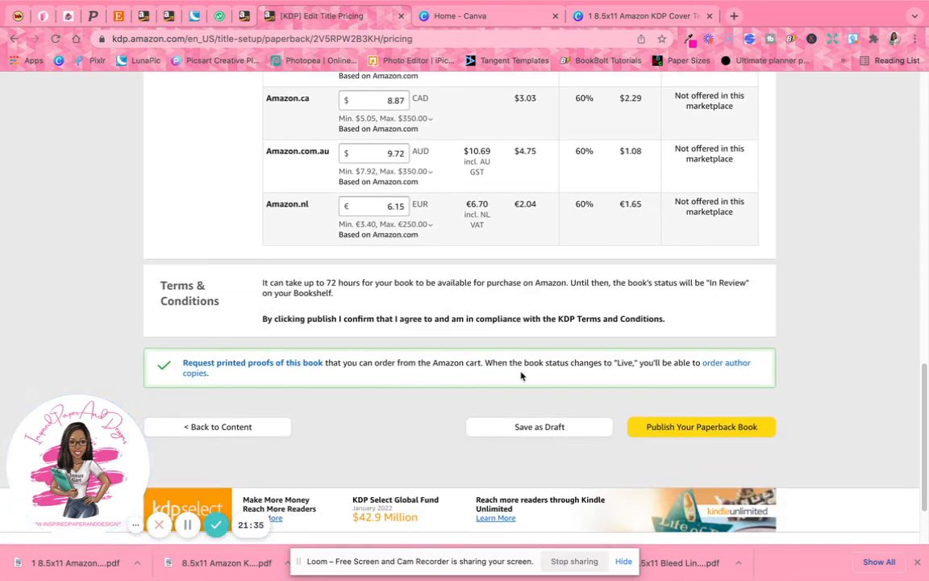
click(696, 433)
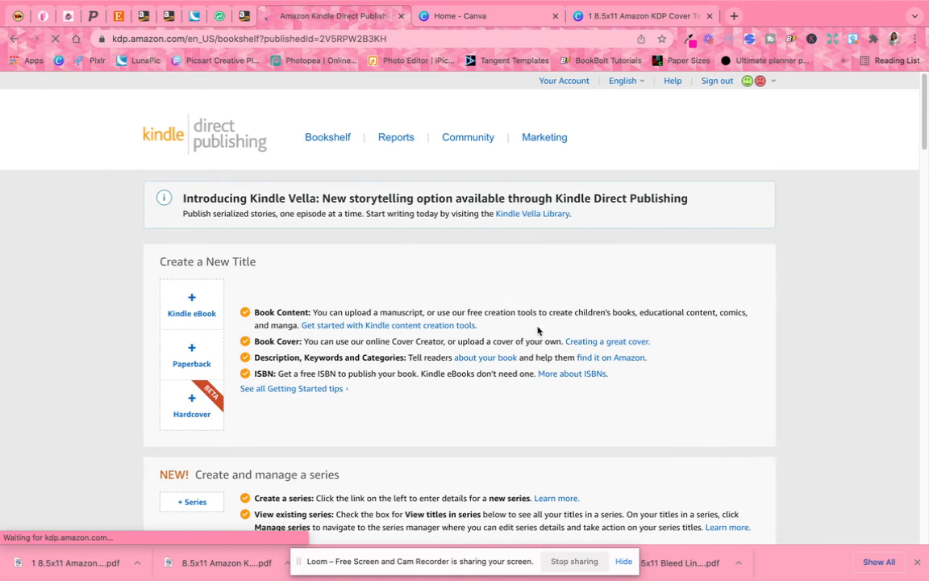
scroll(538, 331, down, 7)
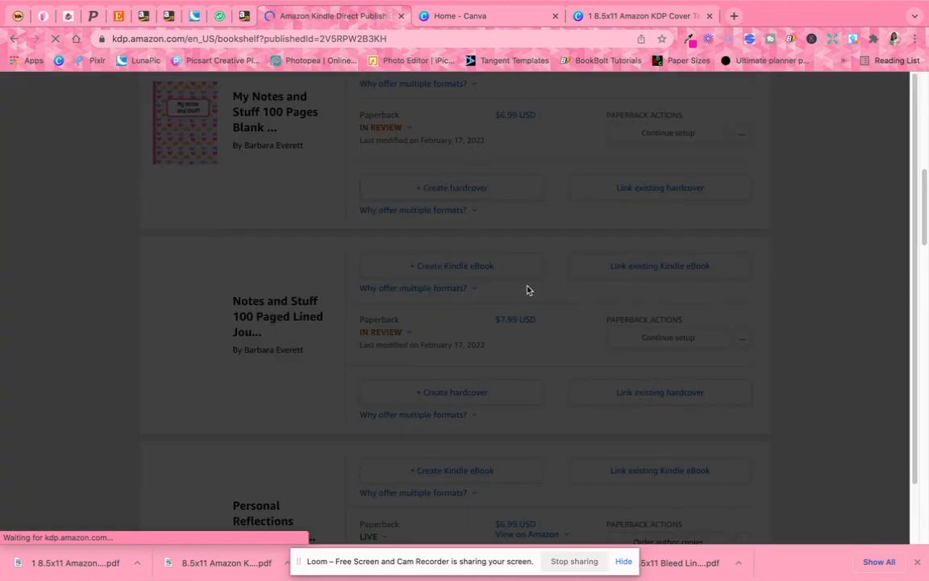
scroll(626, 321, up, 5)
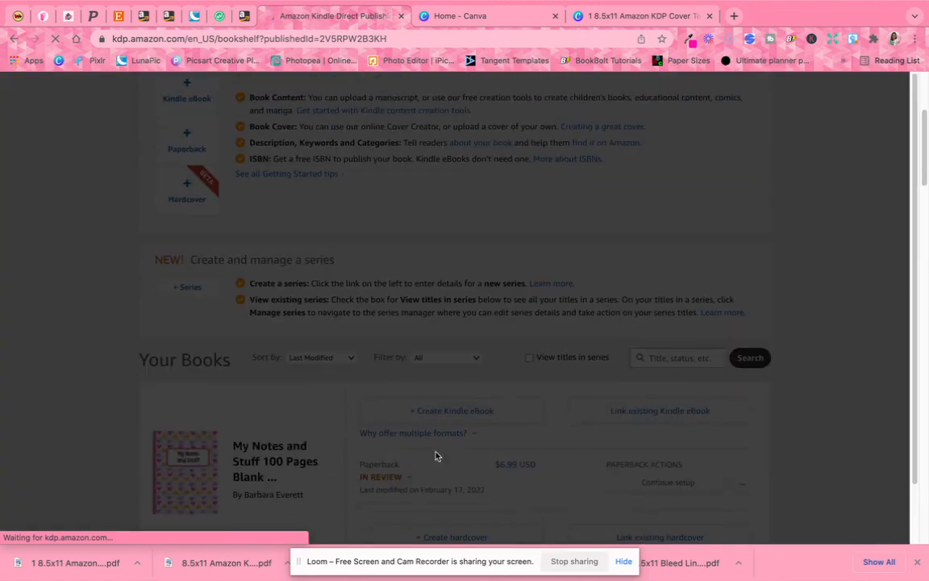